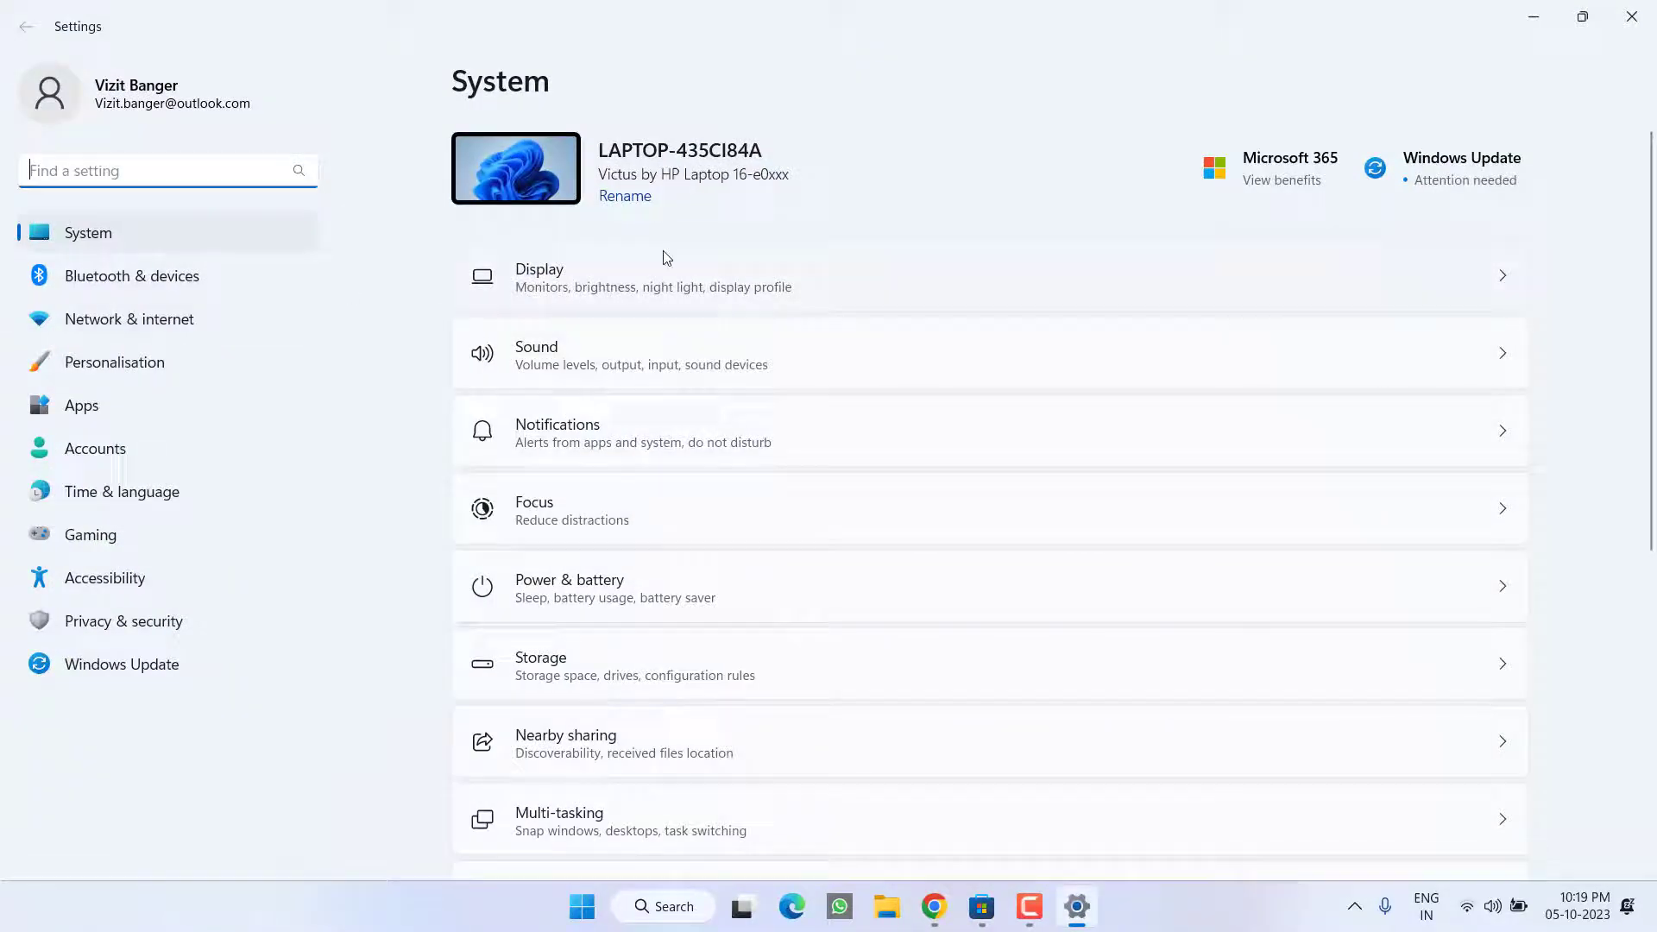
- Under Display > Graphics defaults, toggle Optimisations for windowed games off and on, then close Settings
click(583, 275)
scroll(605, 289, down, 5)
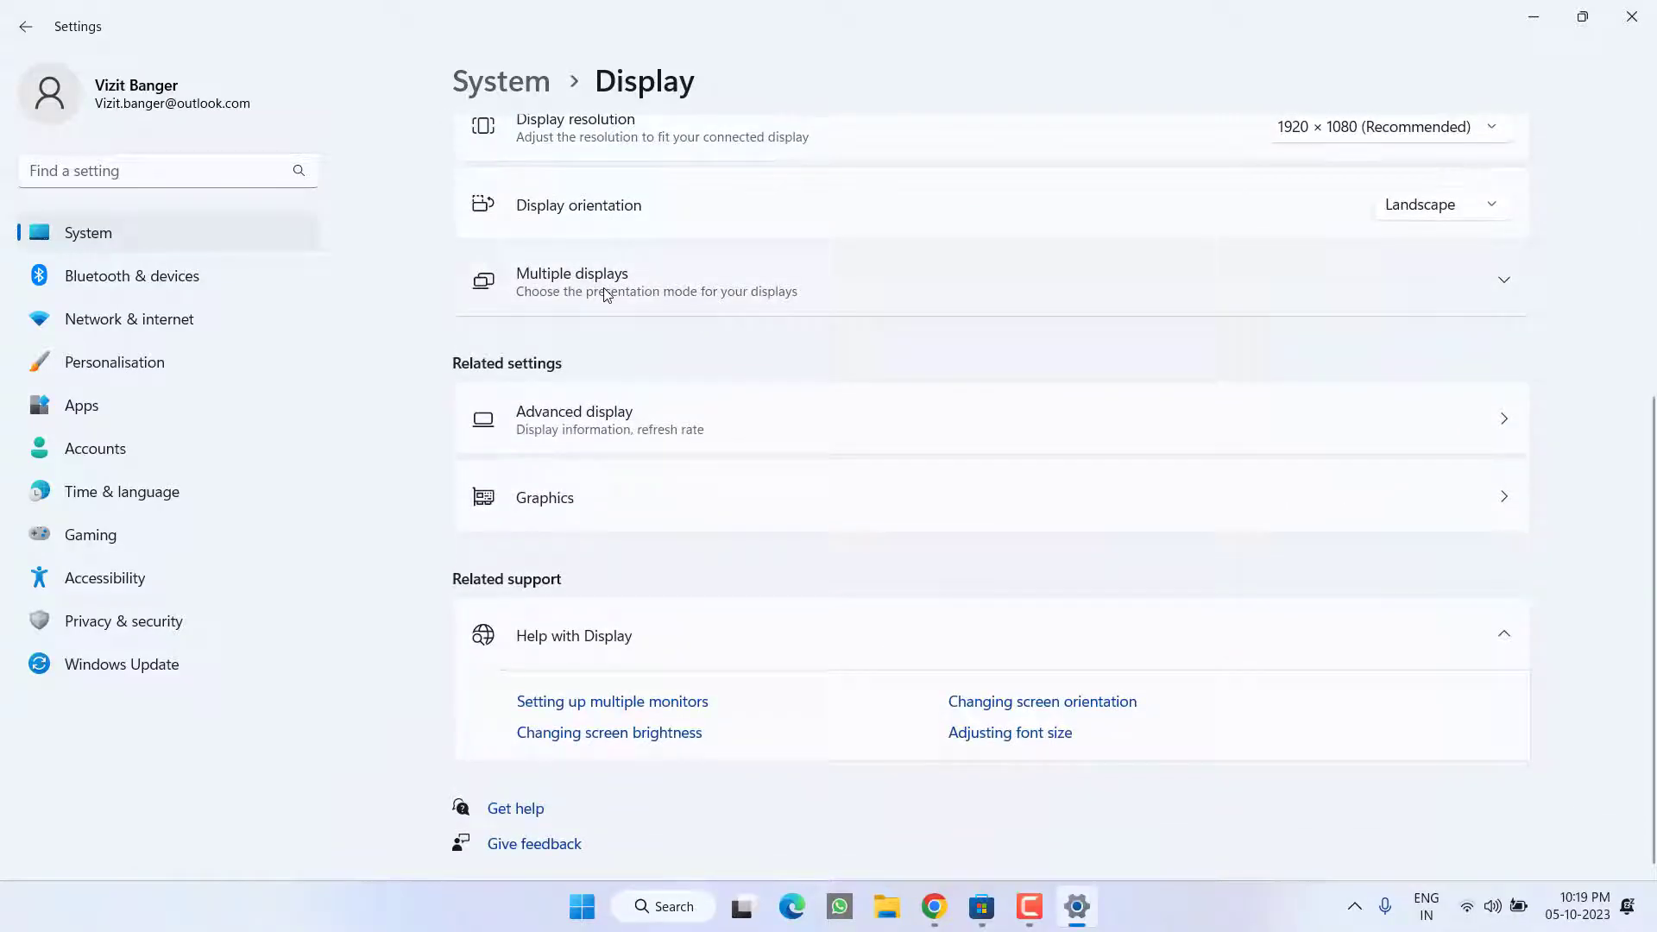
click(626, 515)
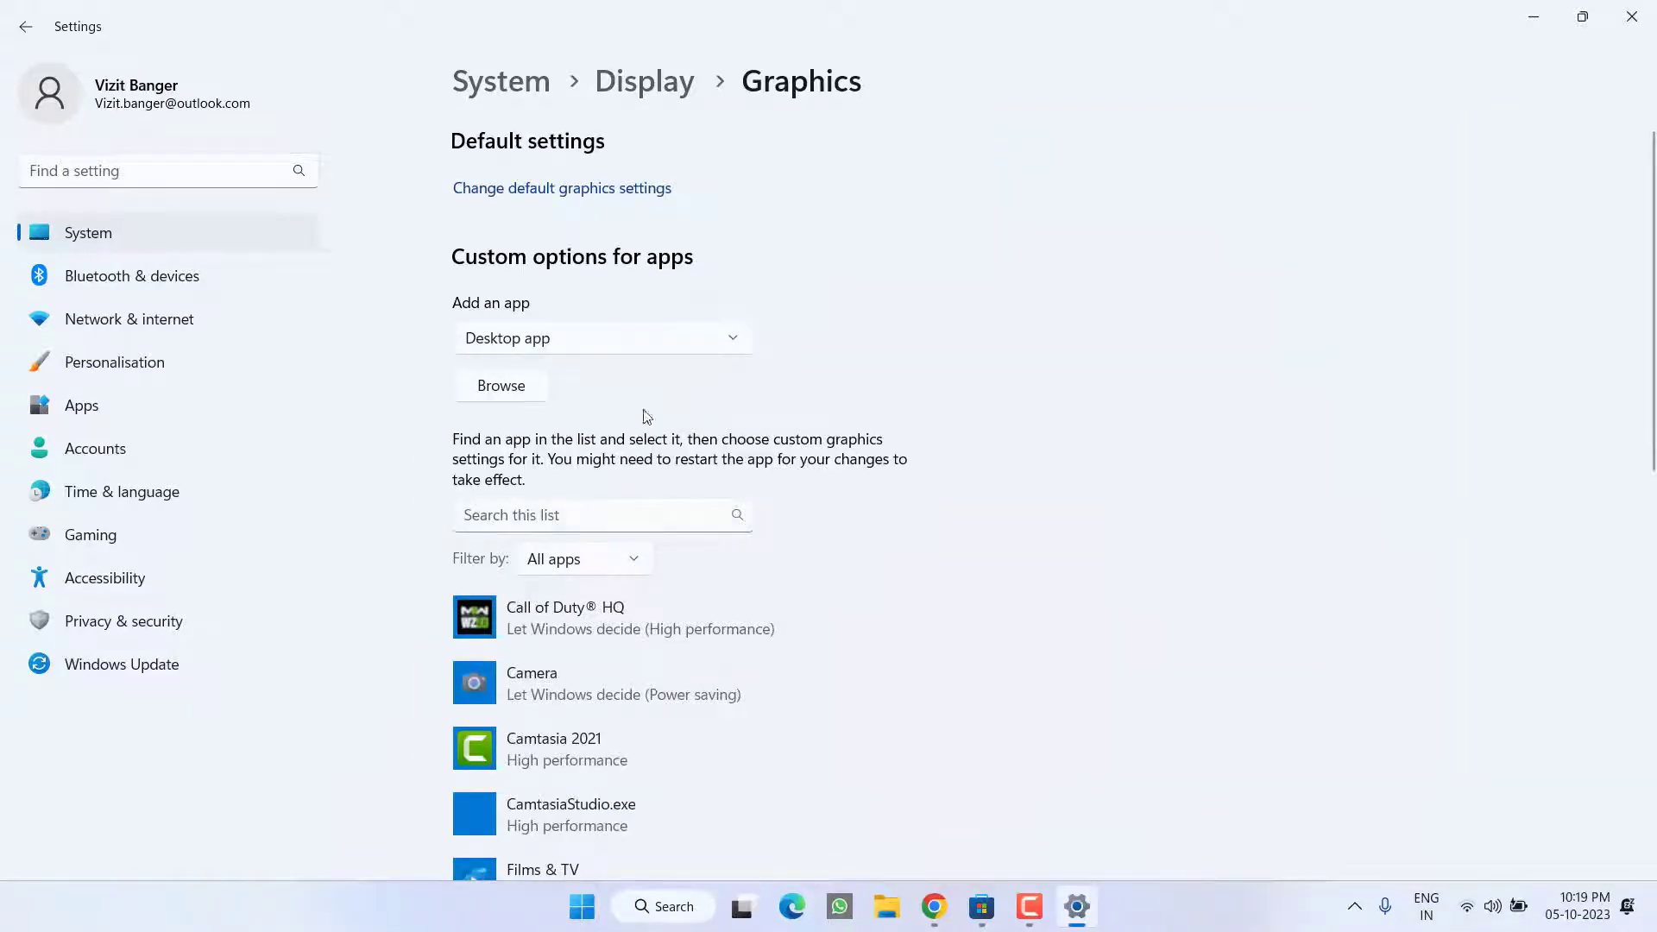
click(580, 190)
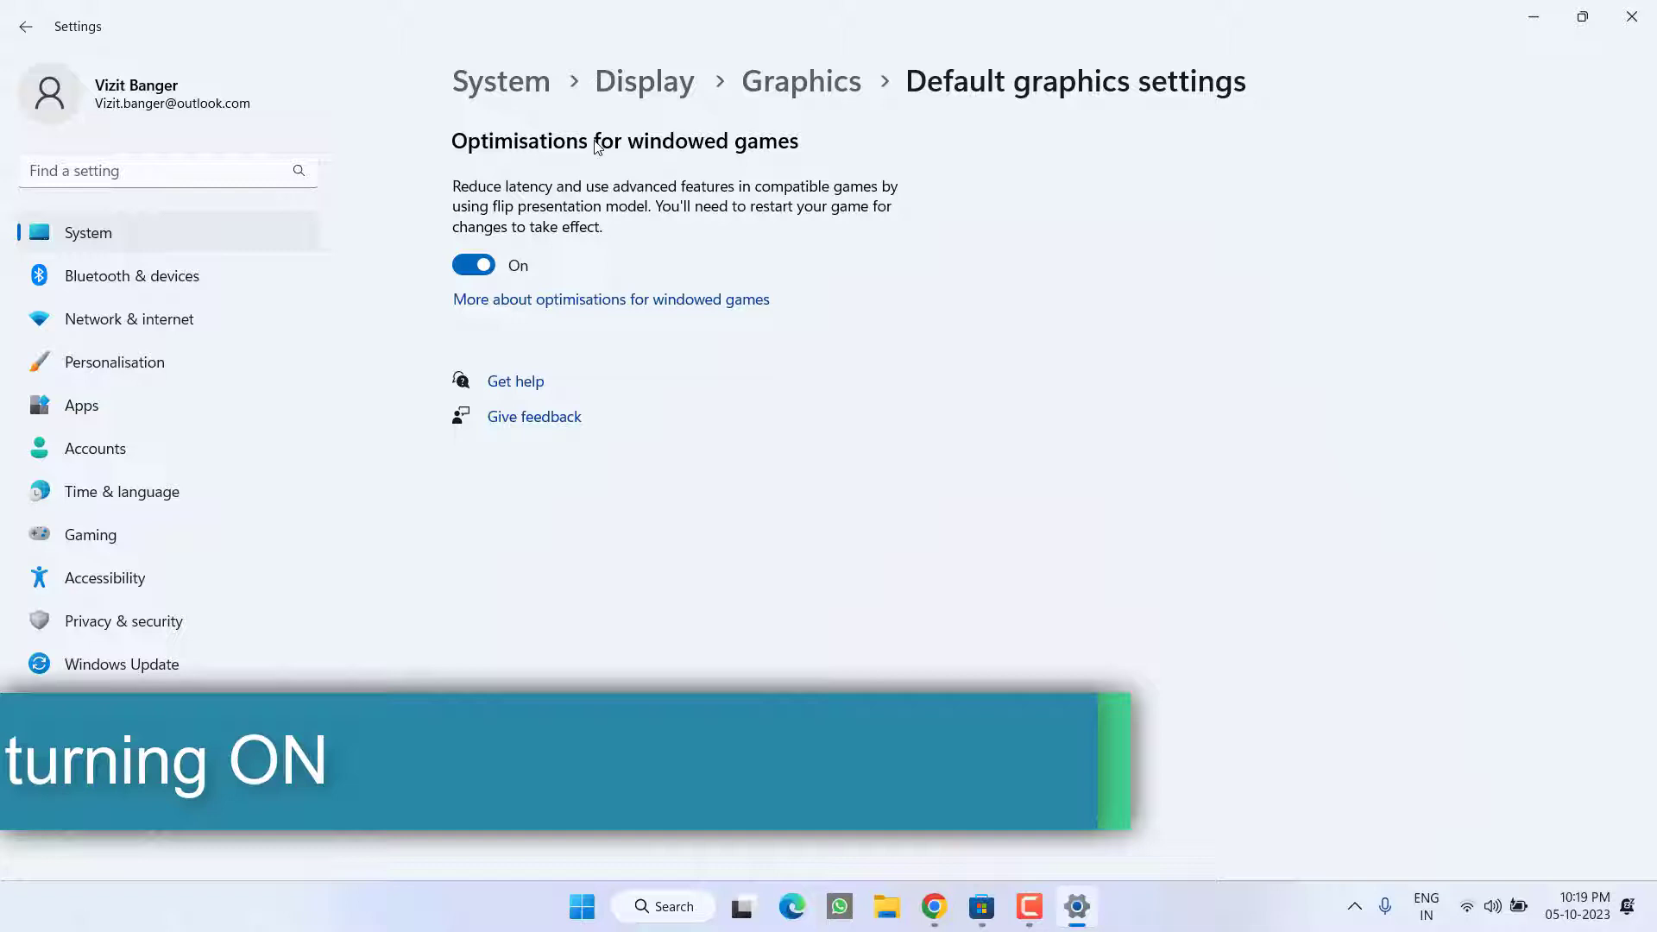
click(474, 266)
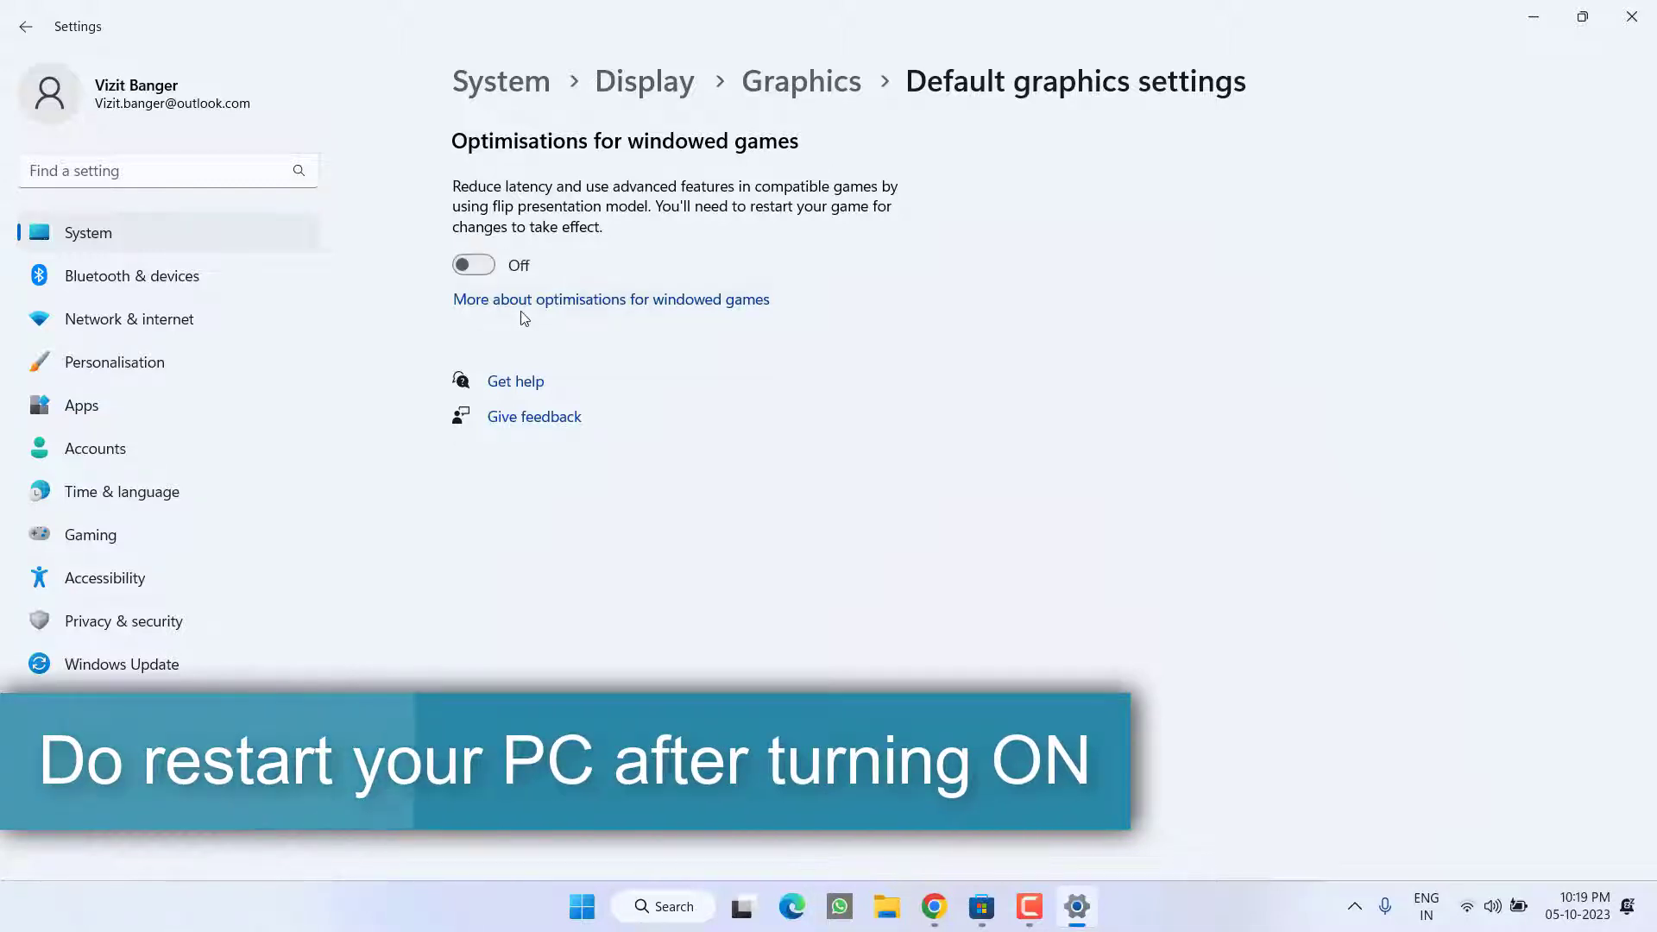
click(473, 265)
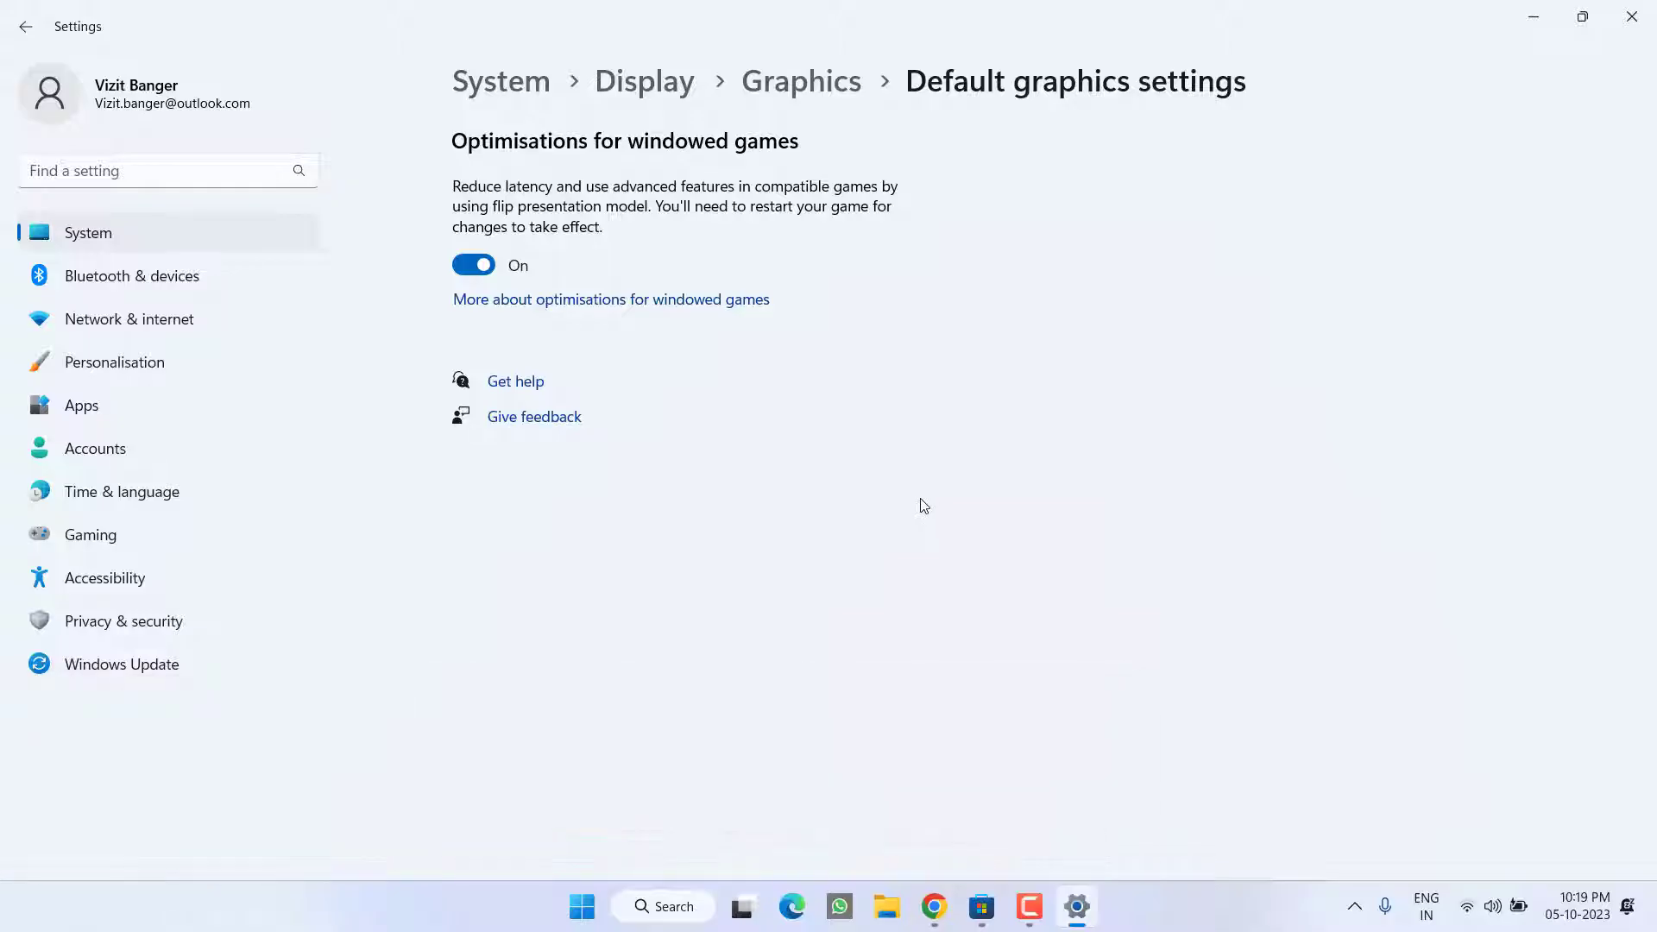
click(1650, 10)
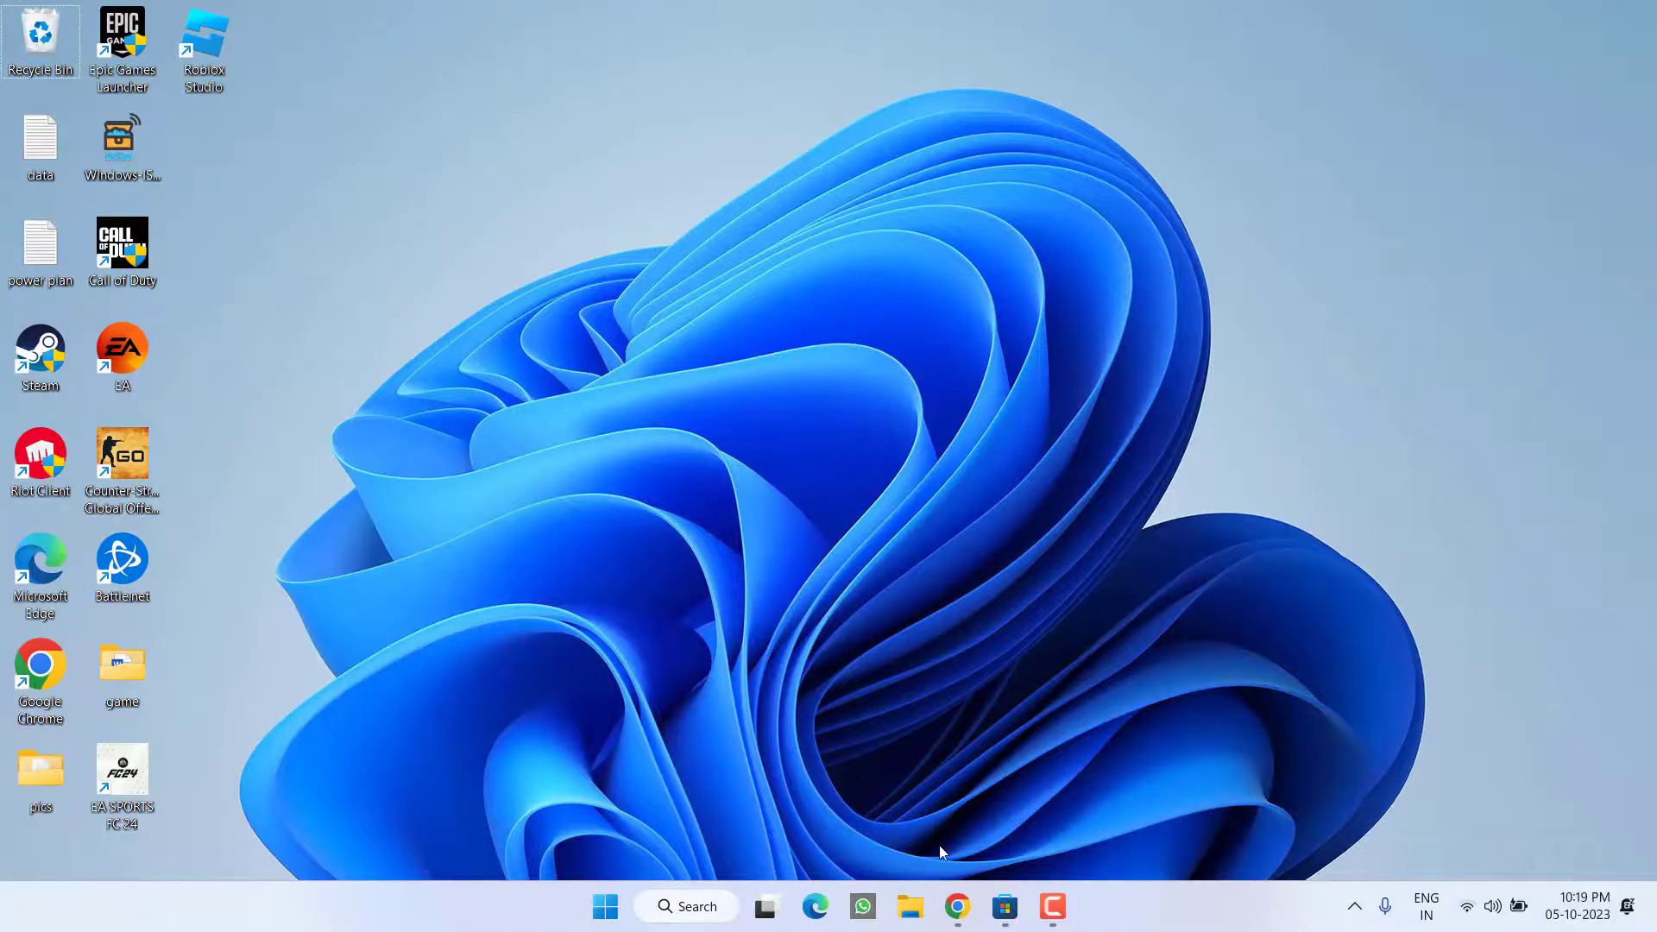
- Return to Chrome and scroll the mfplat.dll page to the version 12.0.10586.494 downloads
click(957, 906)
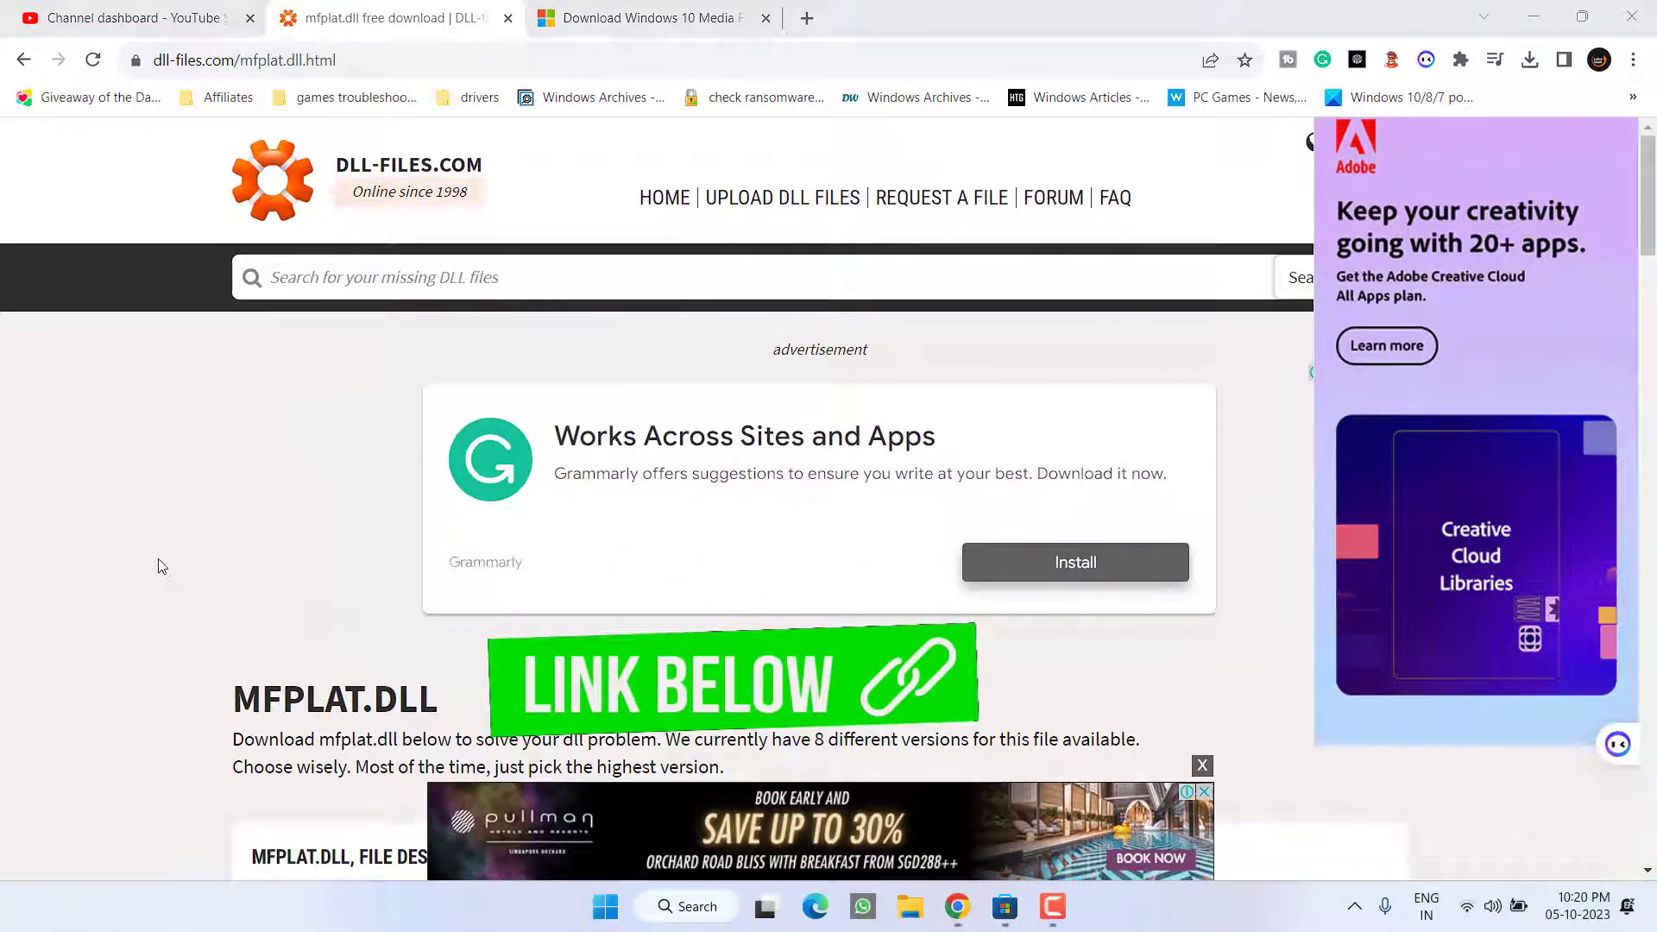
scroll(162, 562, down, 1)
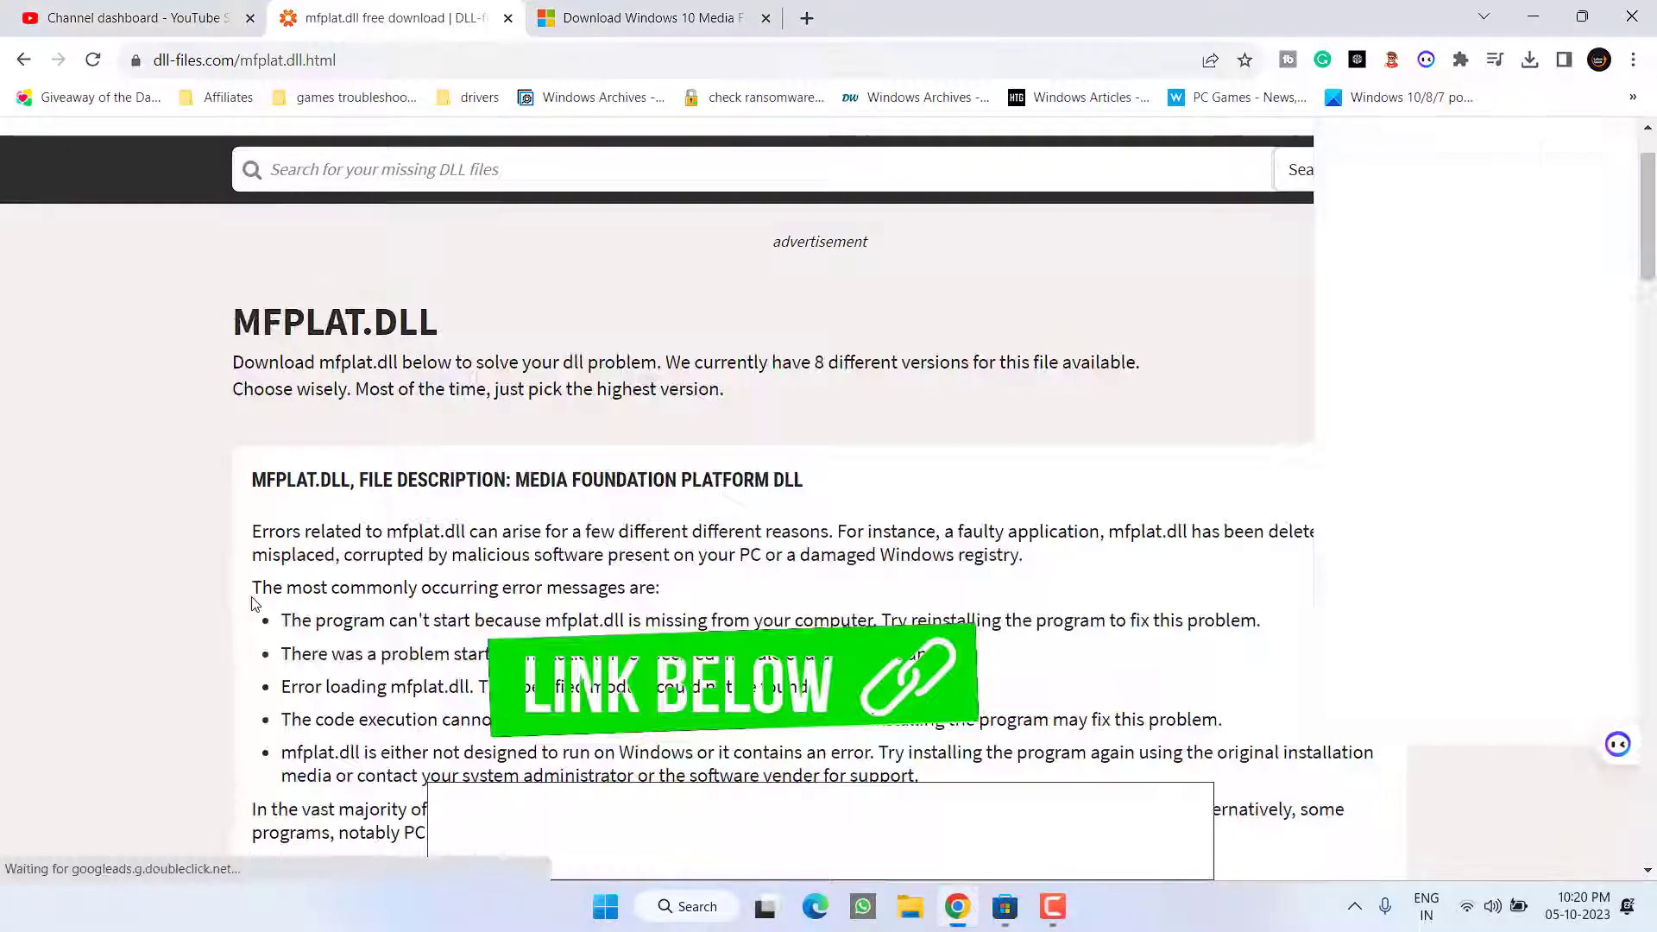
drag(226, 601, 485, 610)
scroll(494, 603, down, 15)
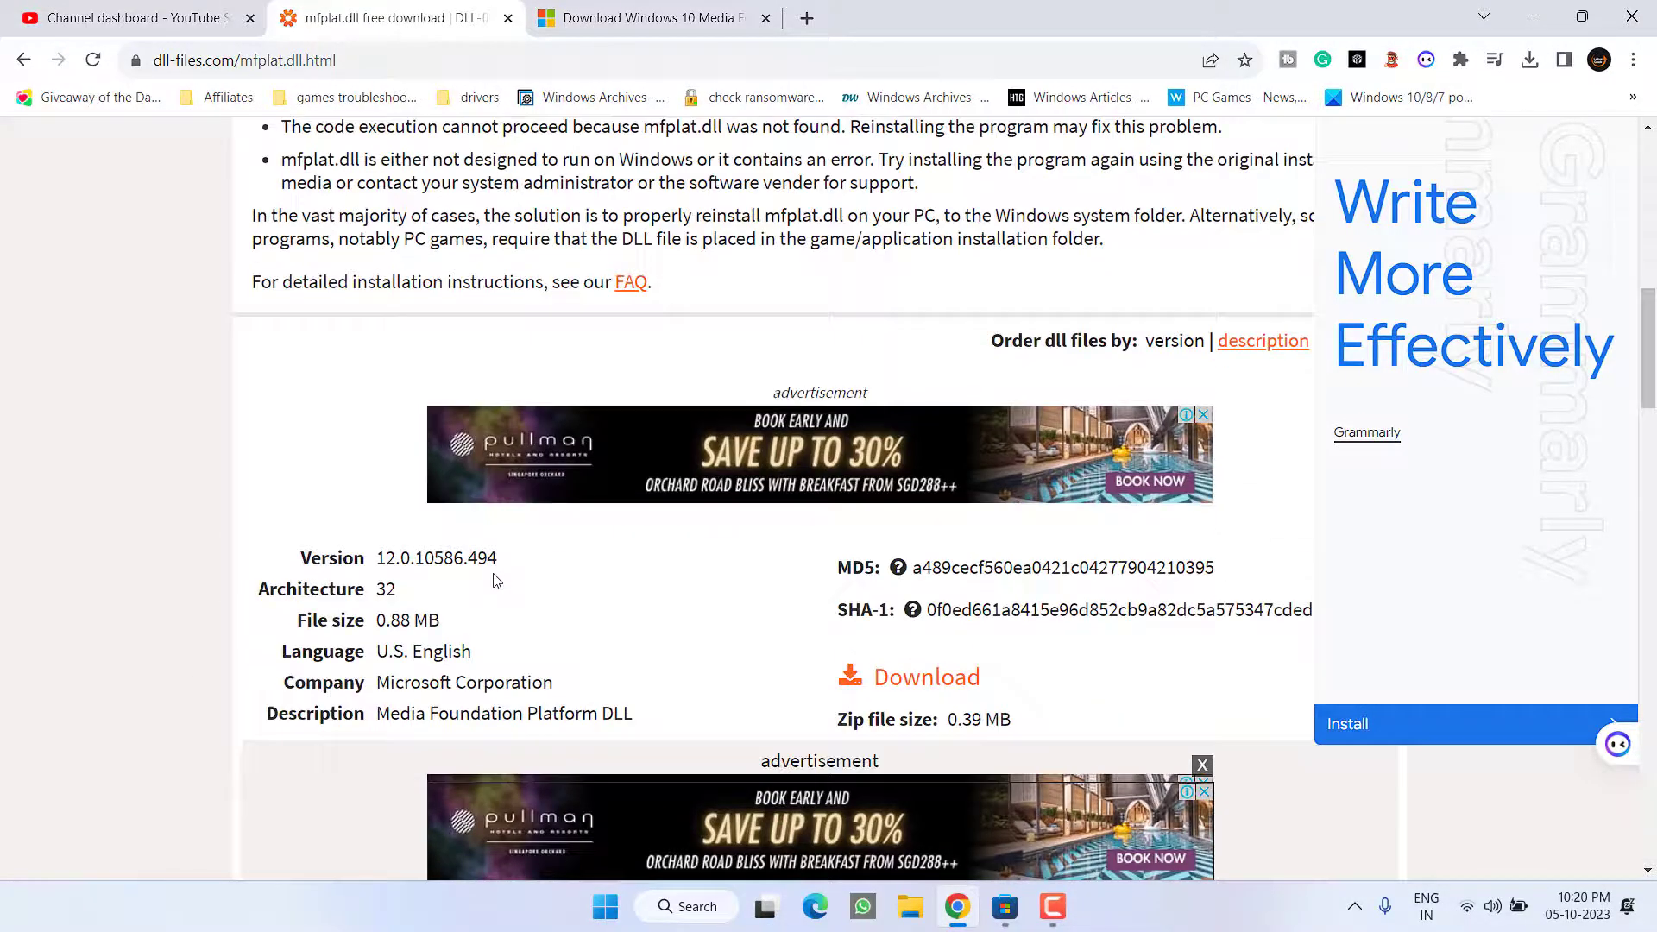
scroll(501, 544, up, 1)
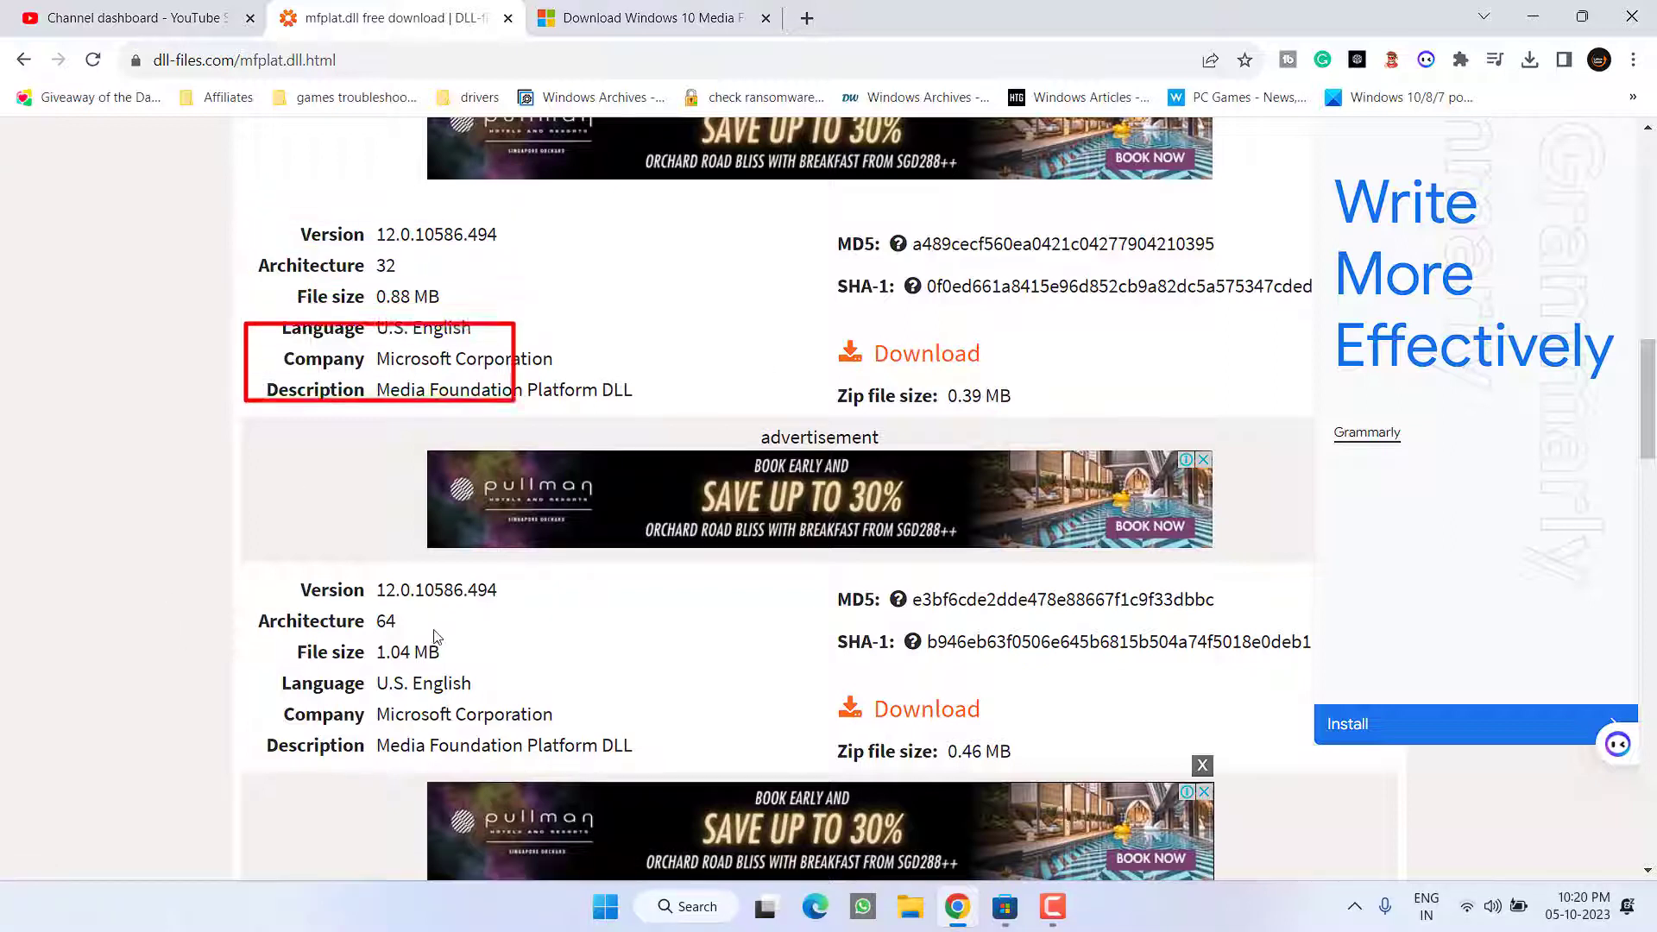
- Download the 64-bit mfplat.dll, dismiss the ad, and save the mfplat zip to the Desktop
click(932, 730)
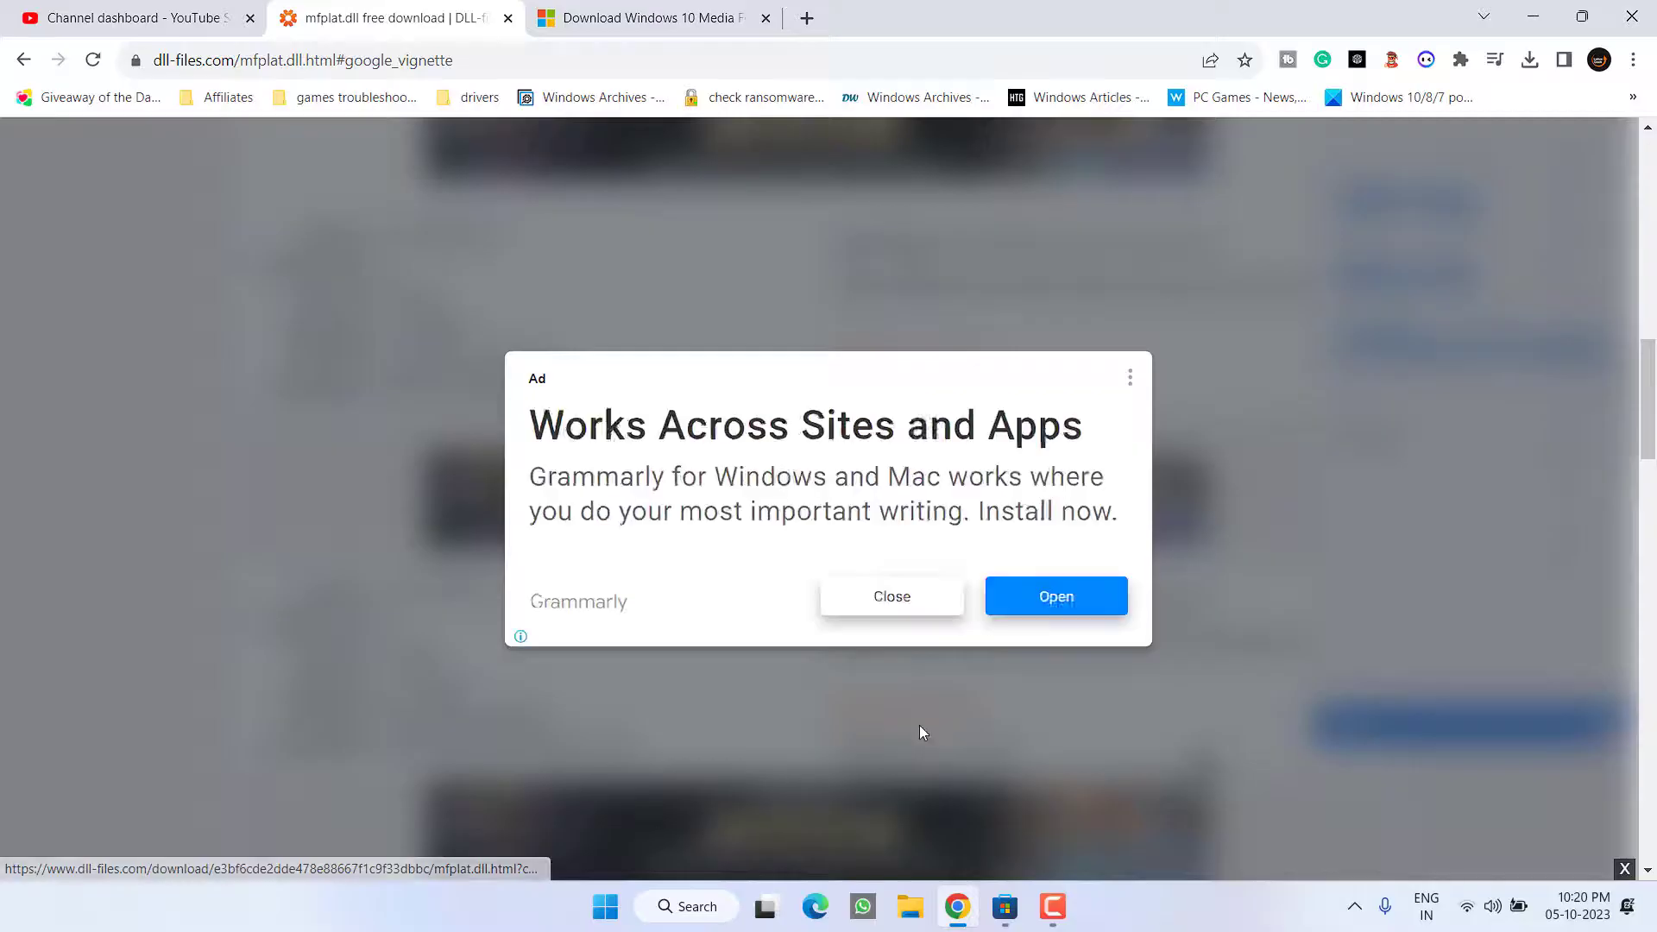
click(898, 604)
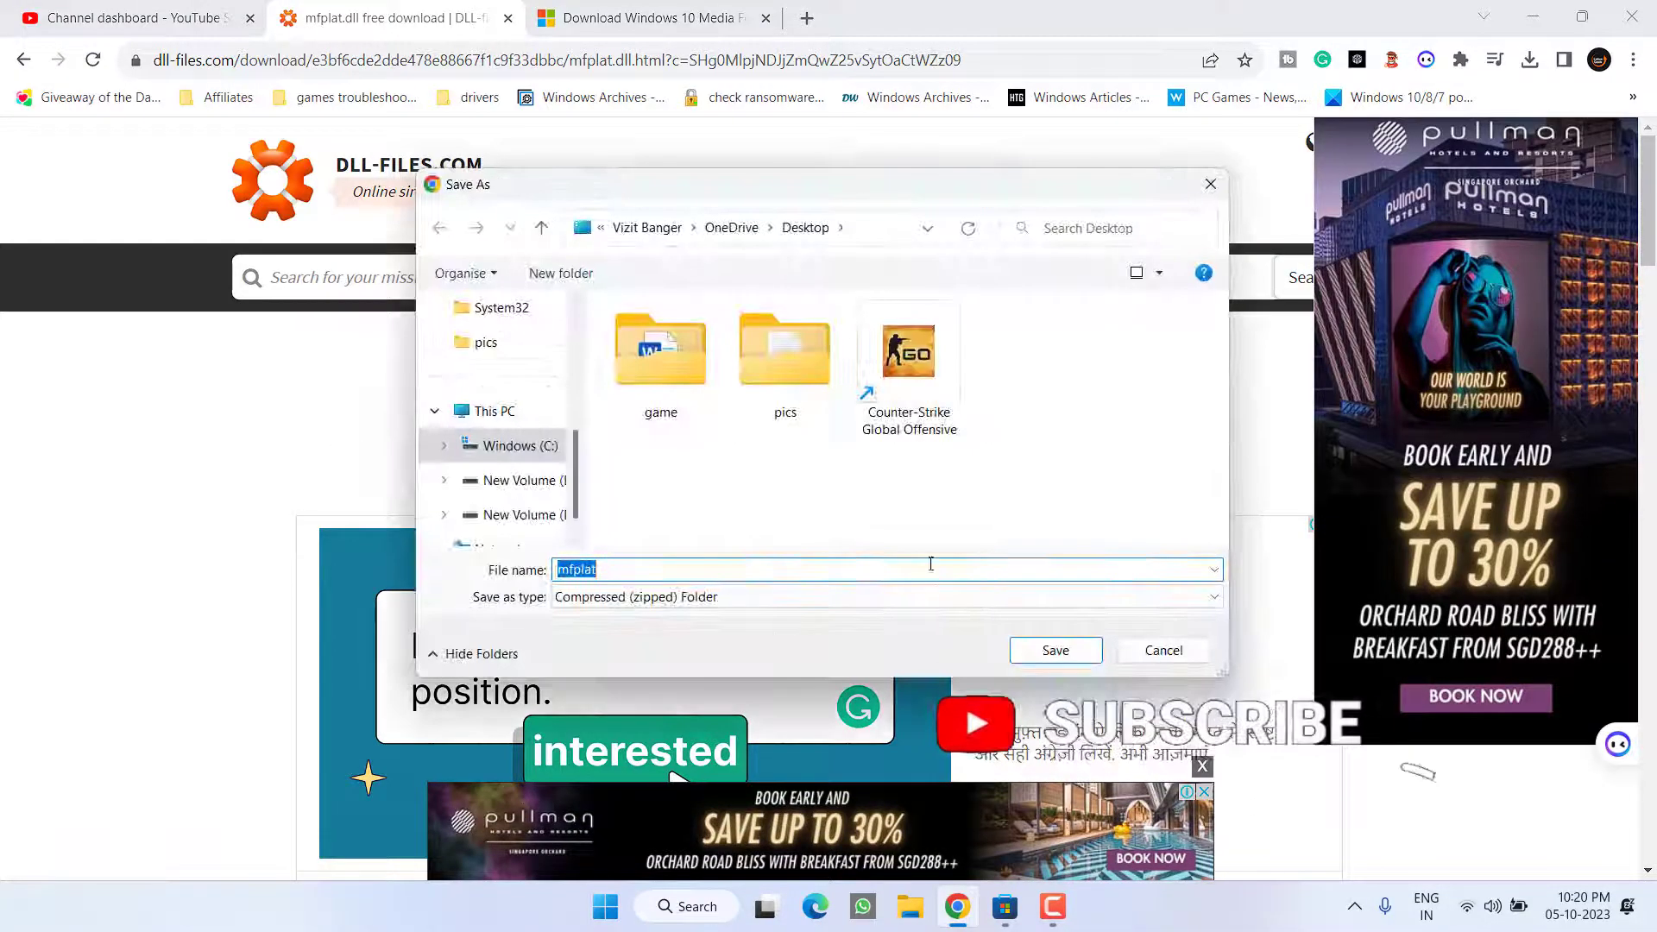
click(1019, 653)
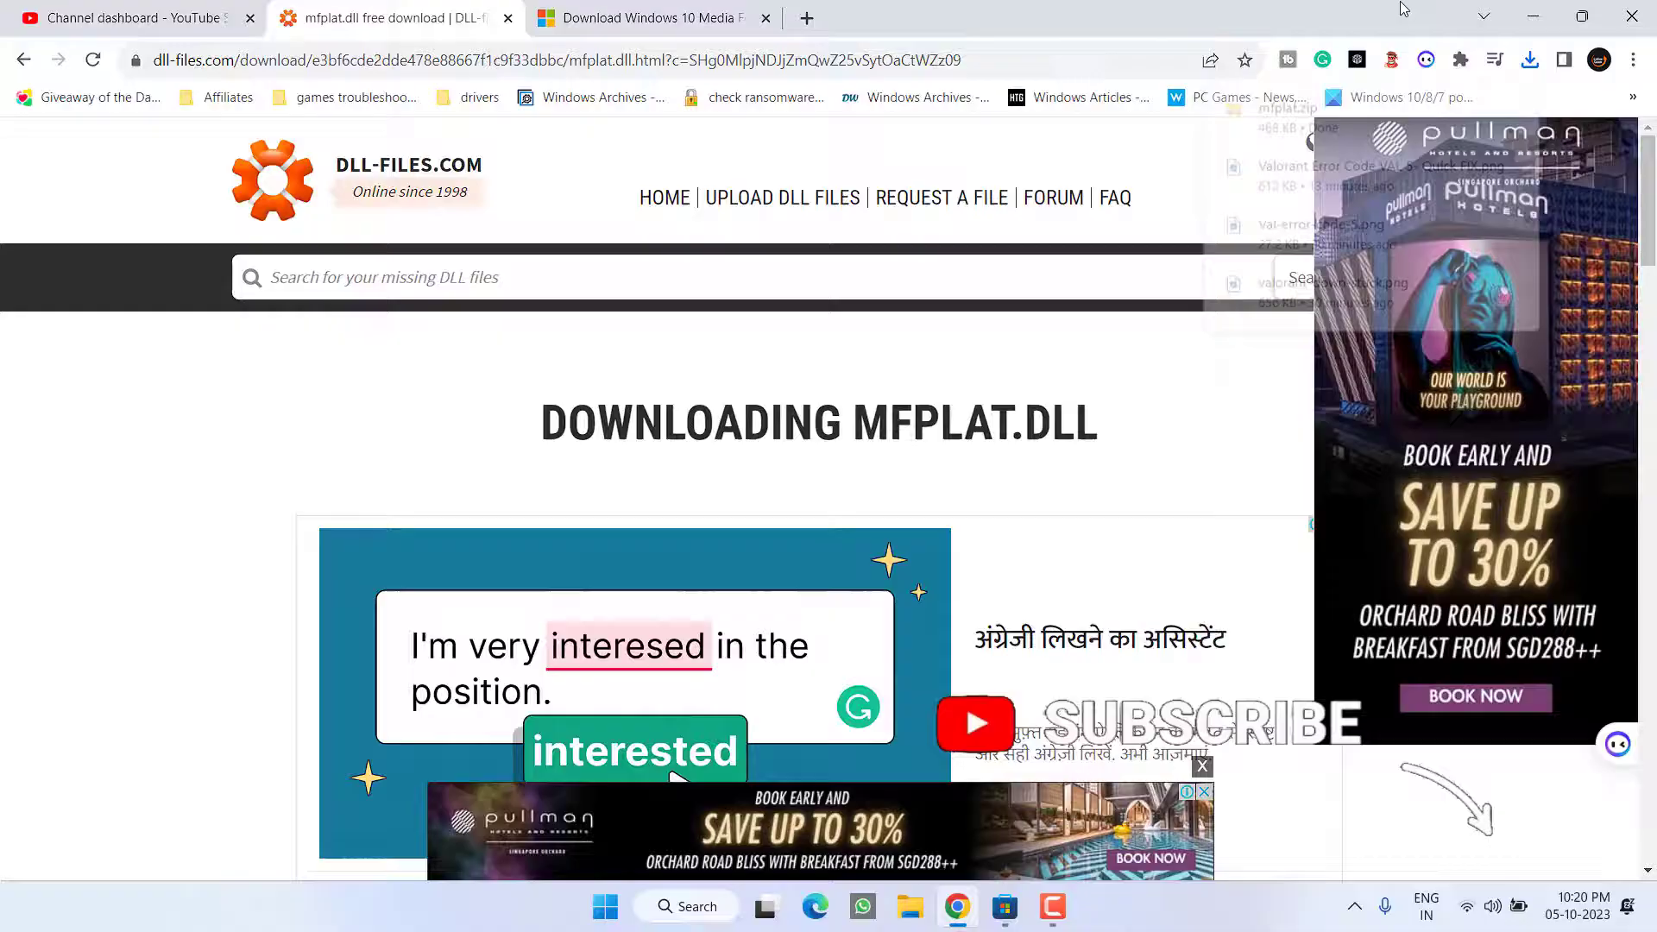
click(1517, 18)
- Drag mfplat.dll out of the mfplat zip onto the desktop, then copy the extracted file
click(1534, 16)
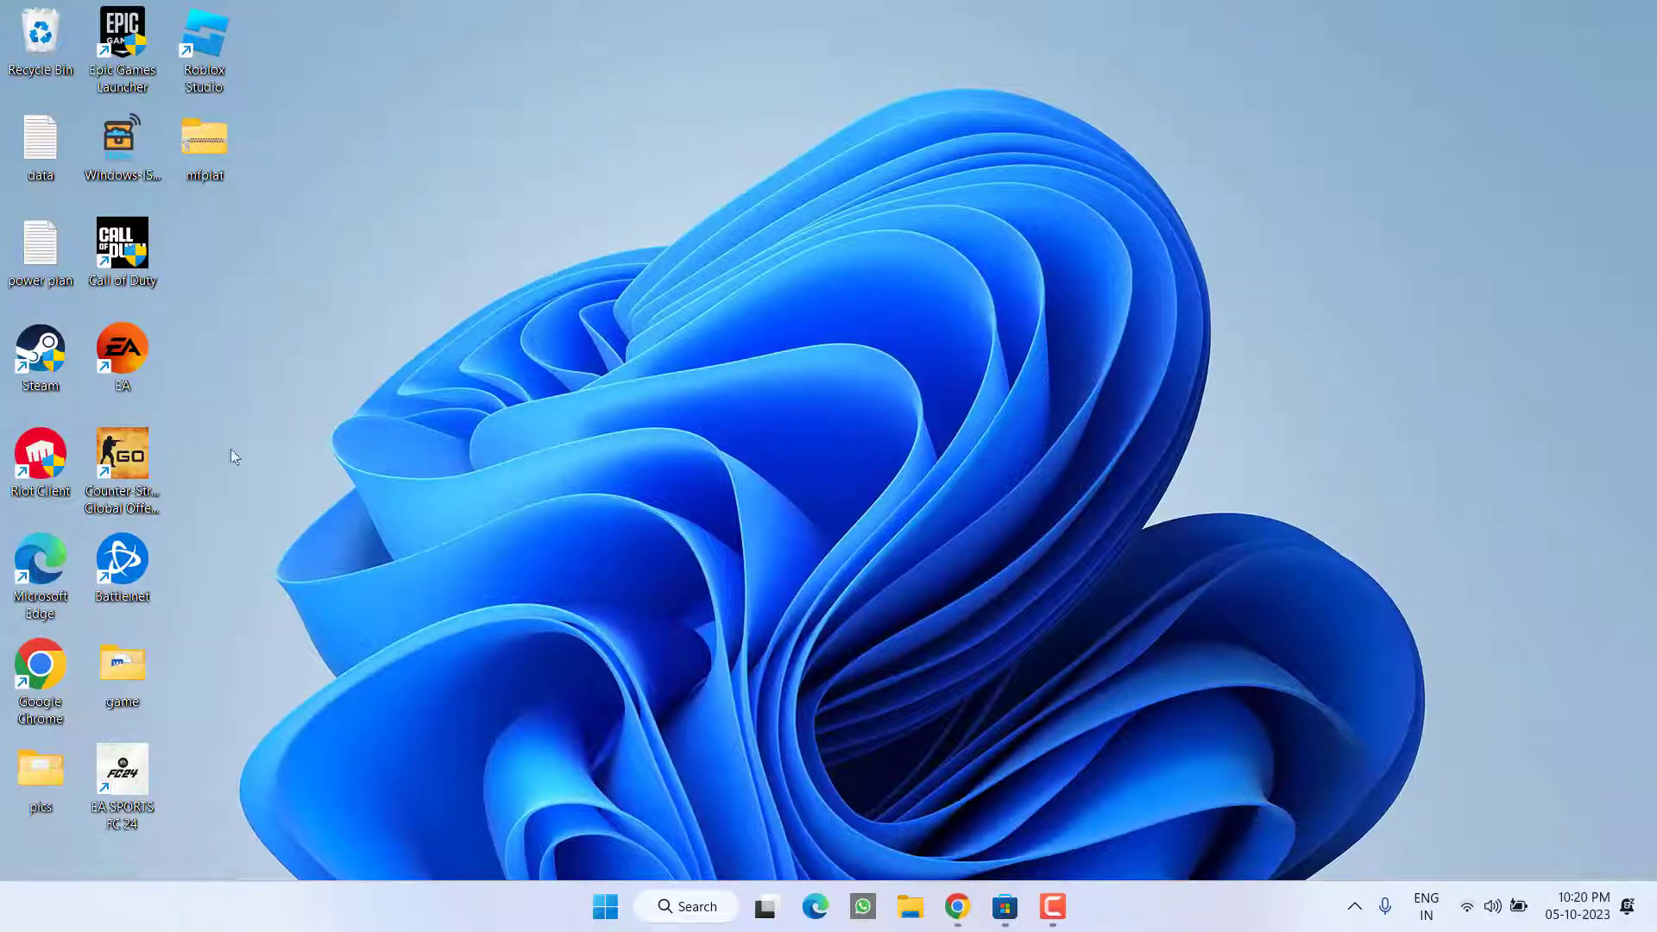
double_click(209, 152)
drag(660, 457, 722, 467)
click(666, 357)
drag(666, 356, 359, 442)
click(1509, 164)
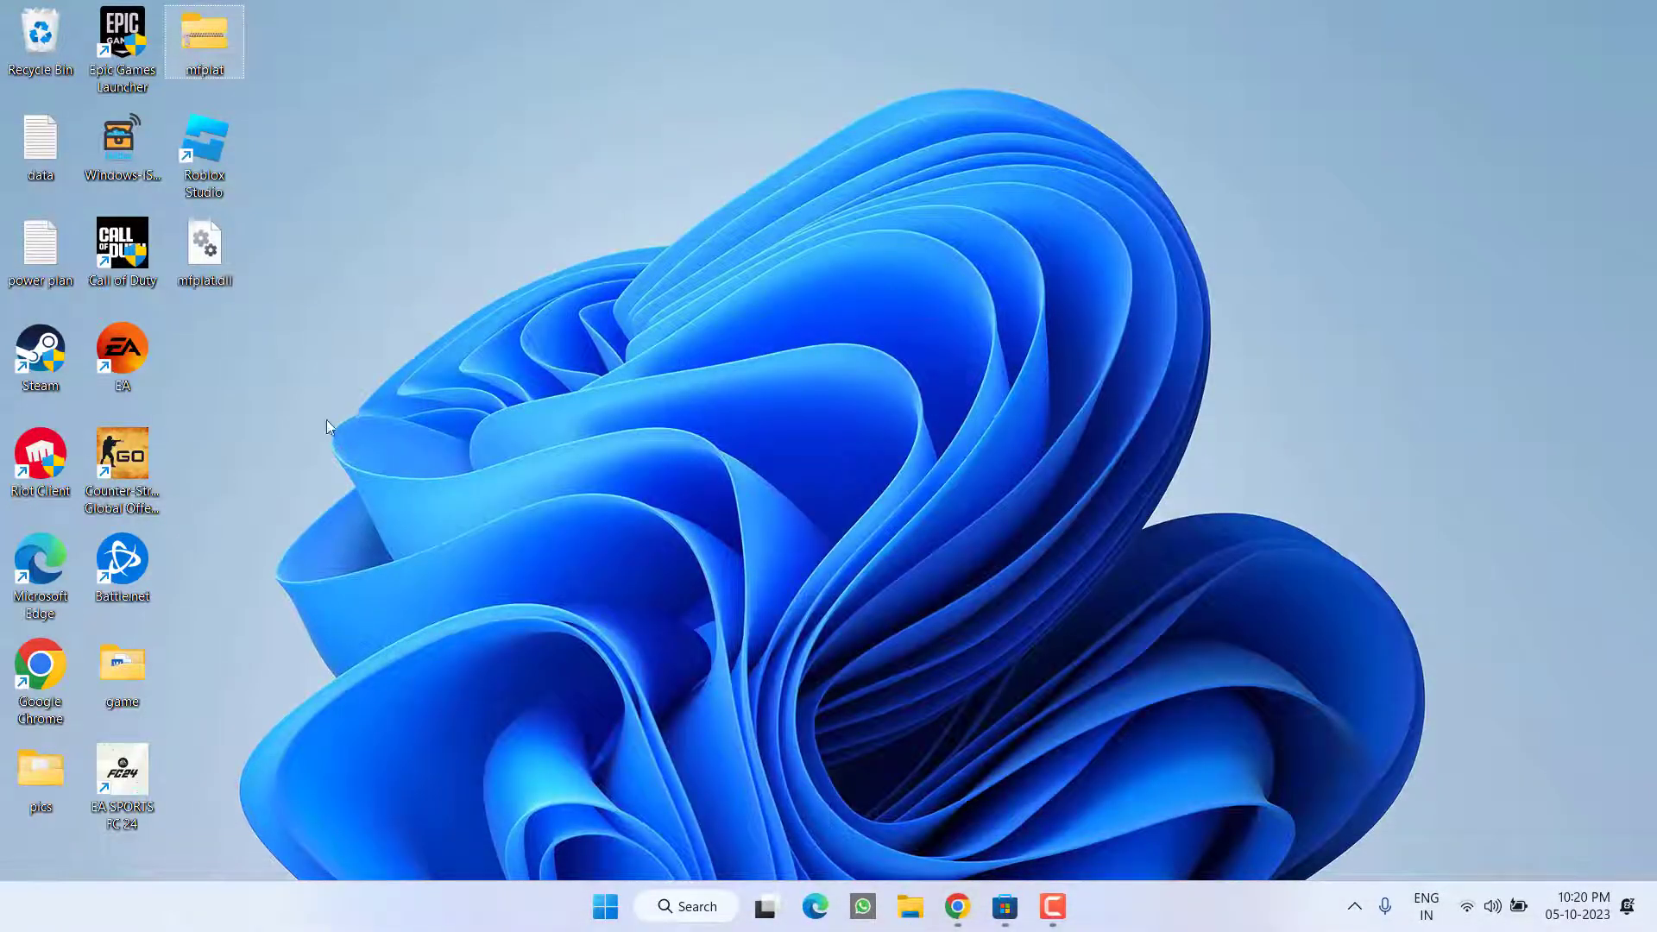
right_click(210, 263)
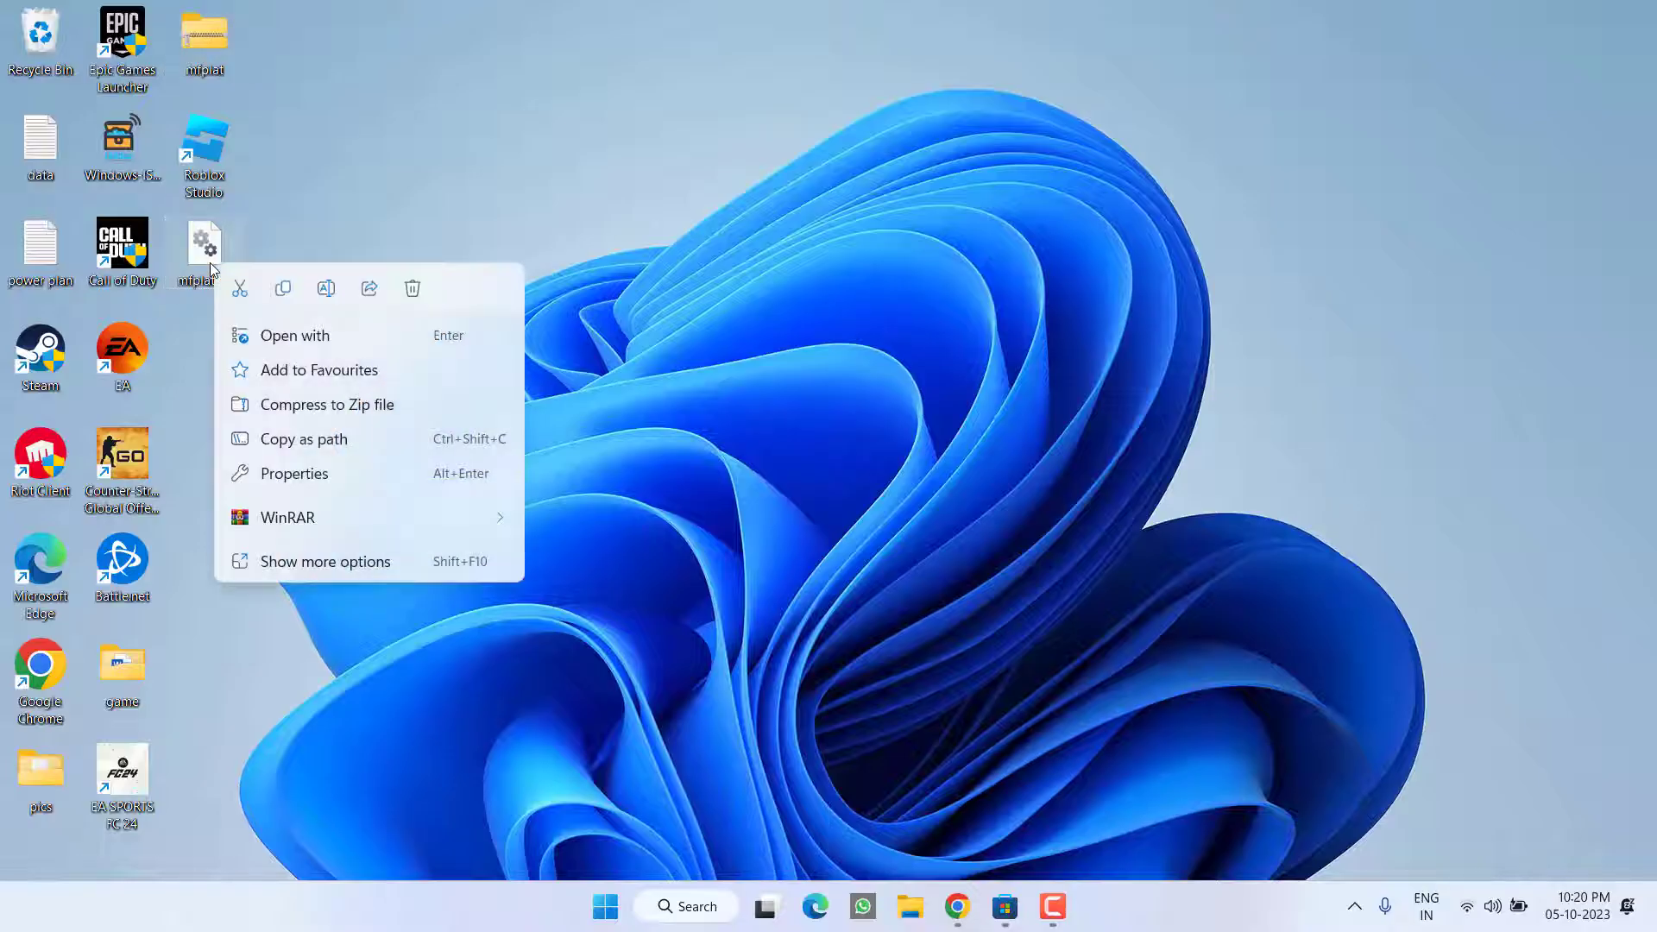
click(283, 288)
- Open a new File Explorer window at C:\Windows\System32
key(super+e)
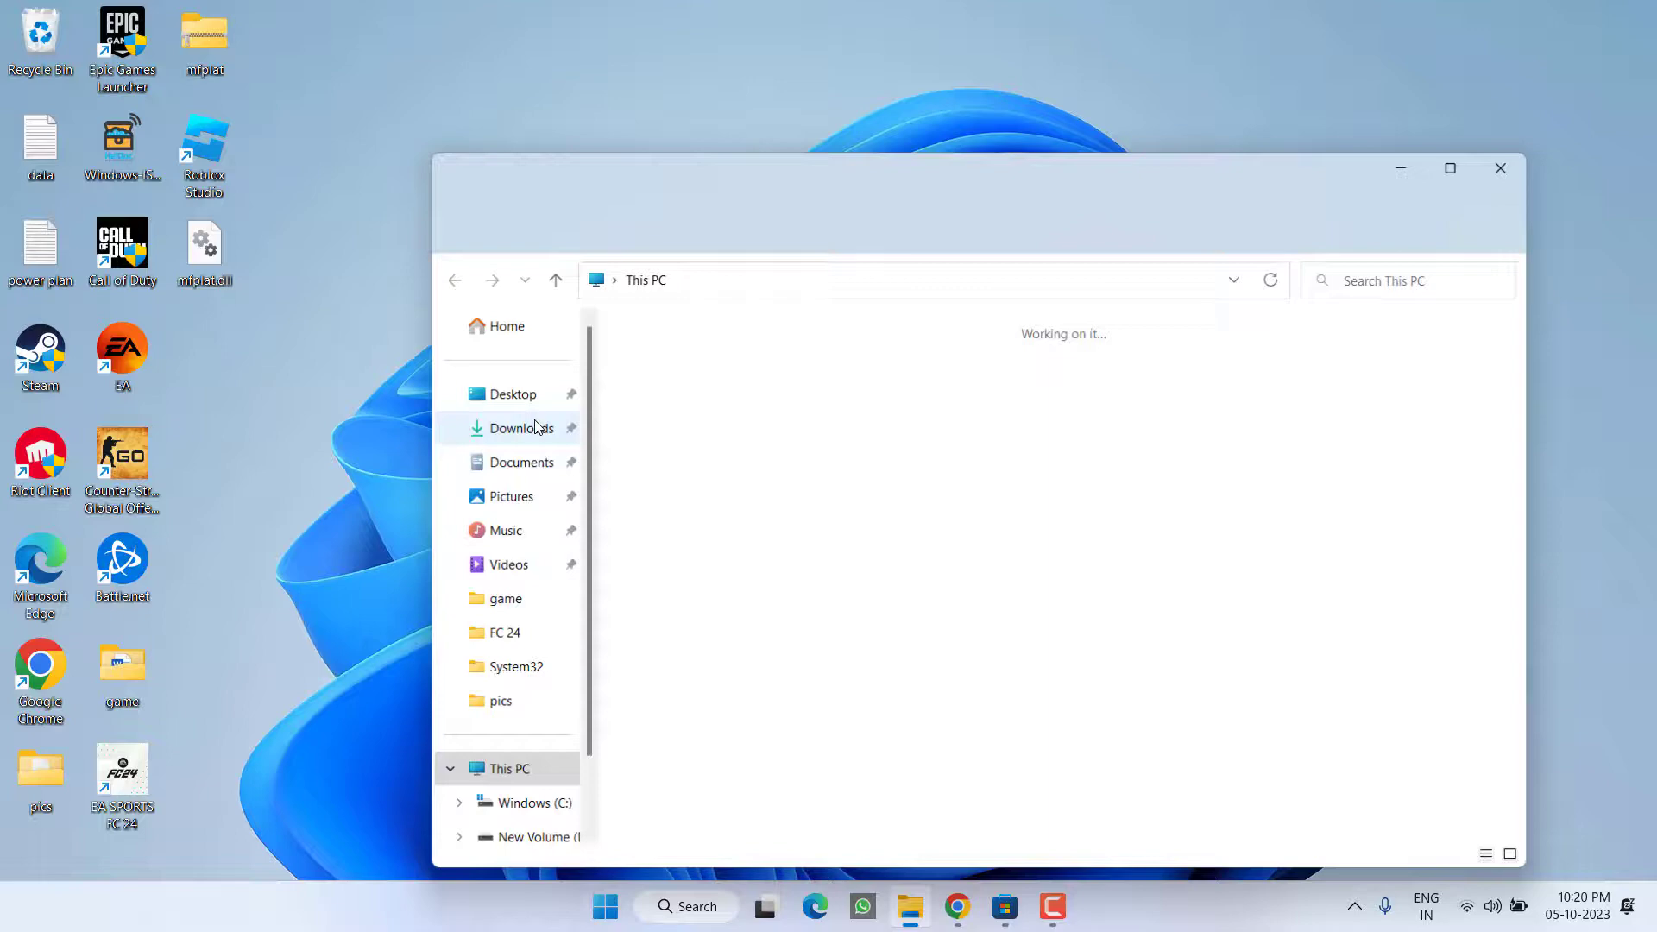
double_click(721, 377)
scroll(720, 377, down, 3)
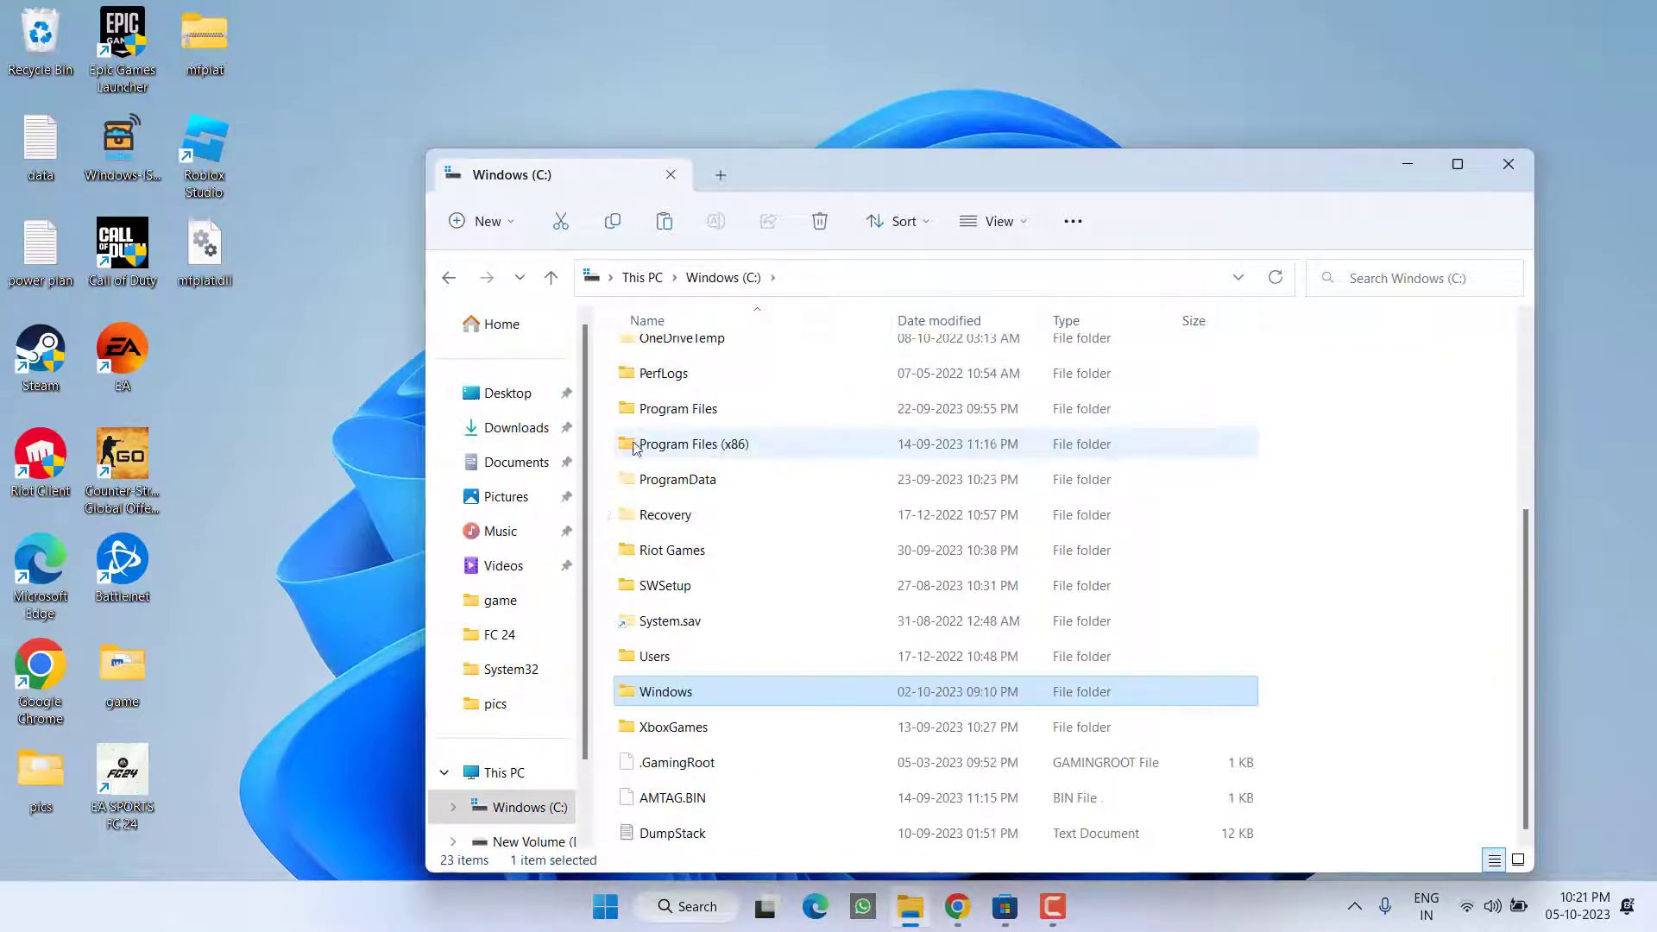
double_click(636, 690)
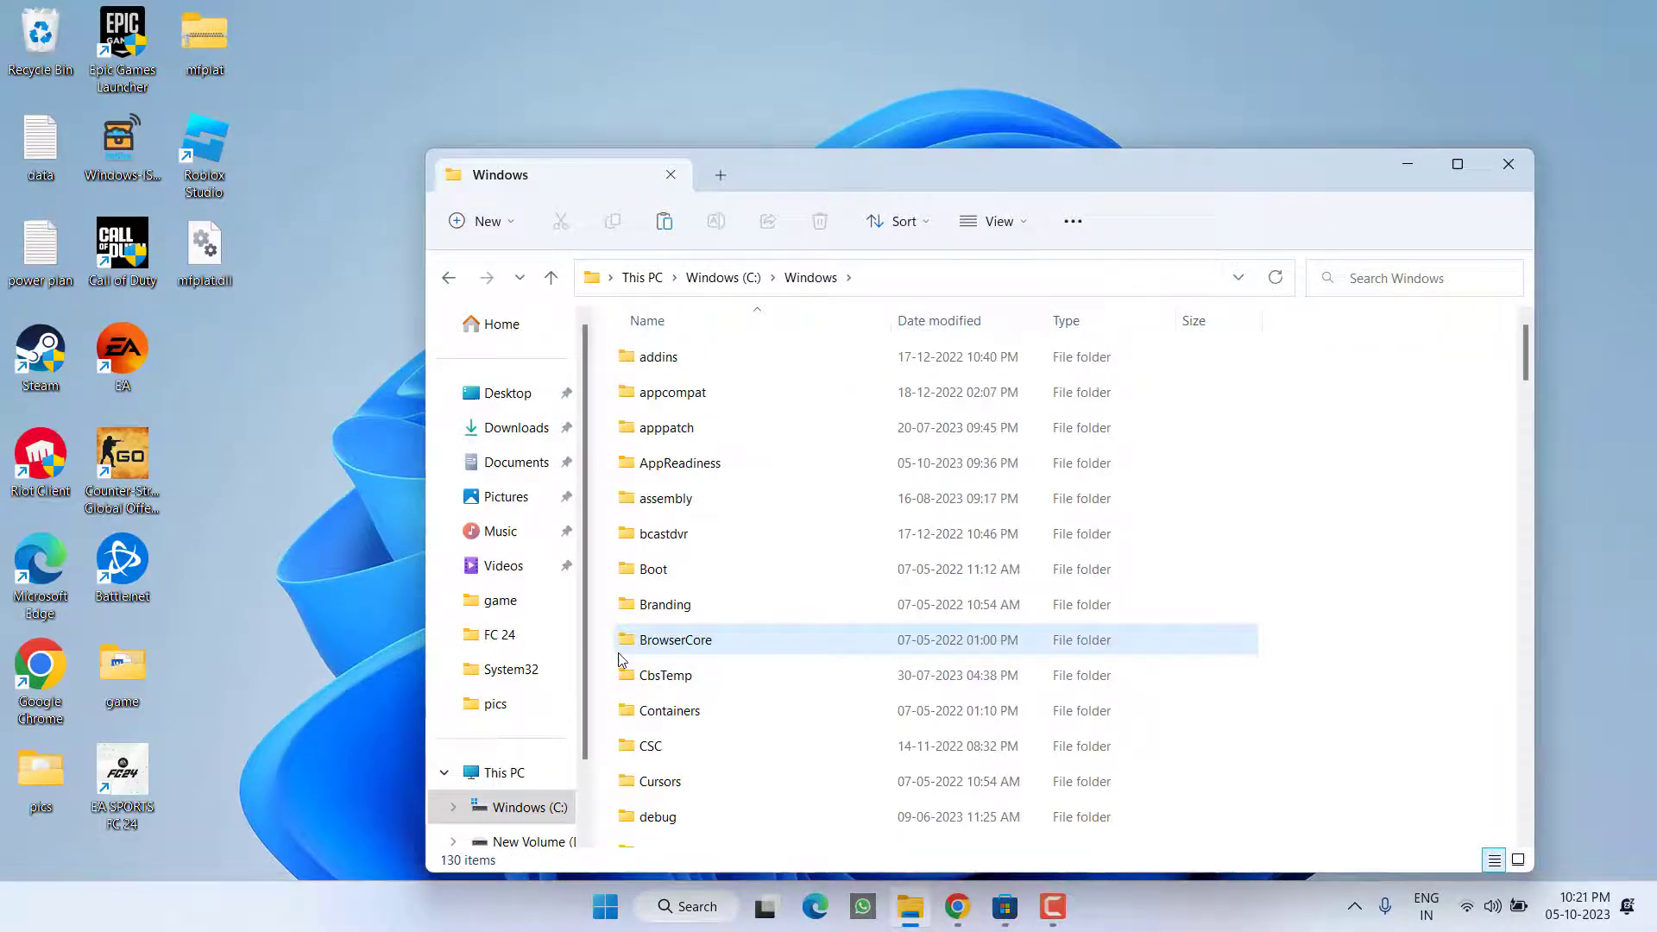
key(s)
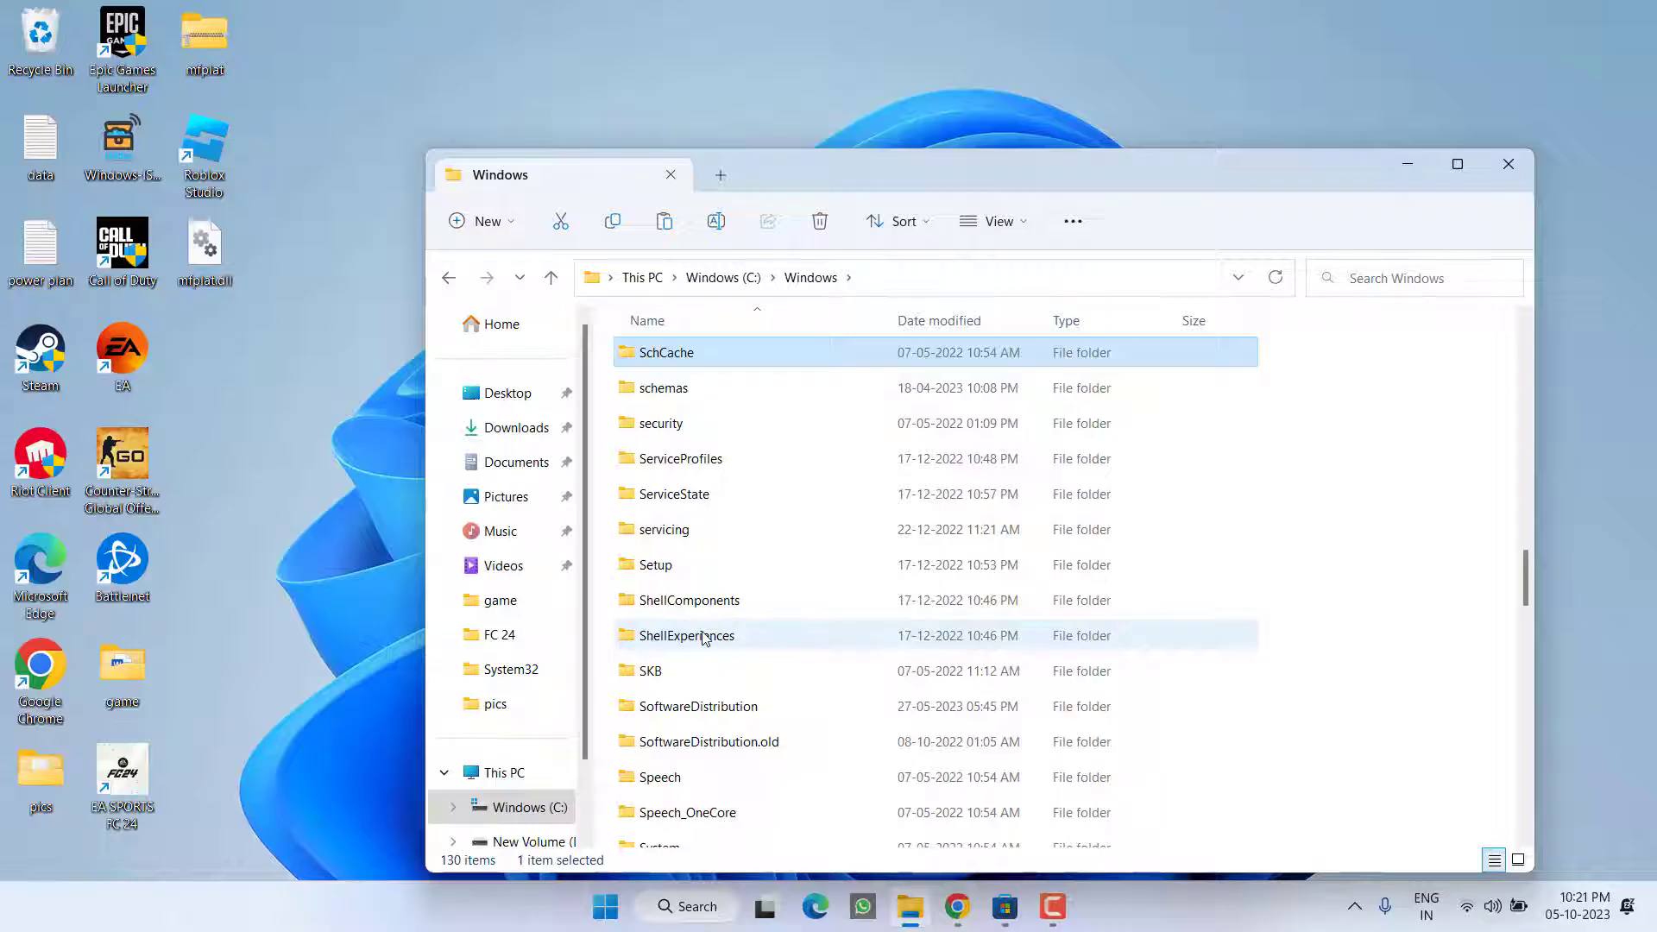
scroll(704, 637, down, 2)
double_click(663, 691)
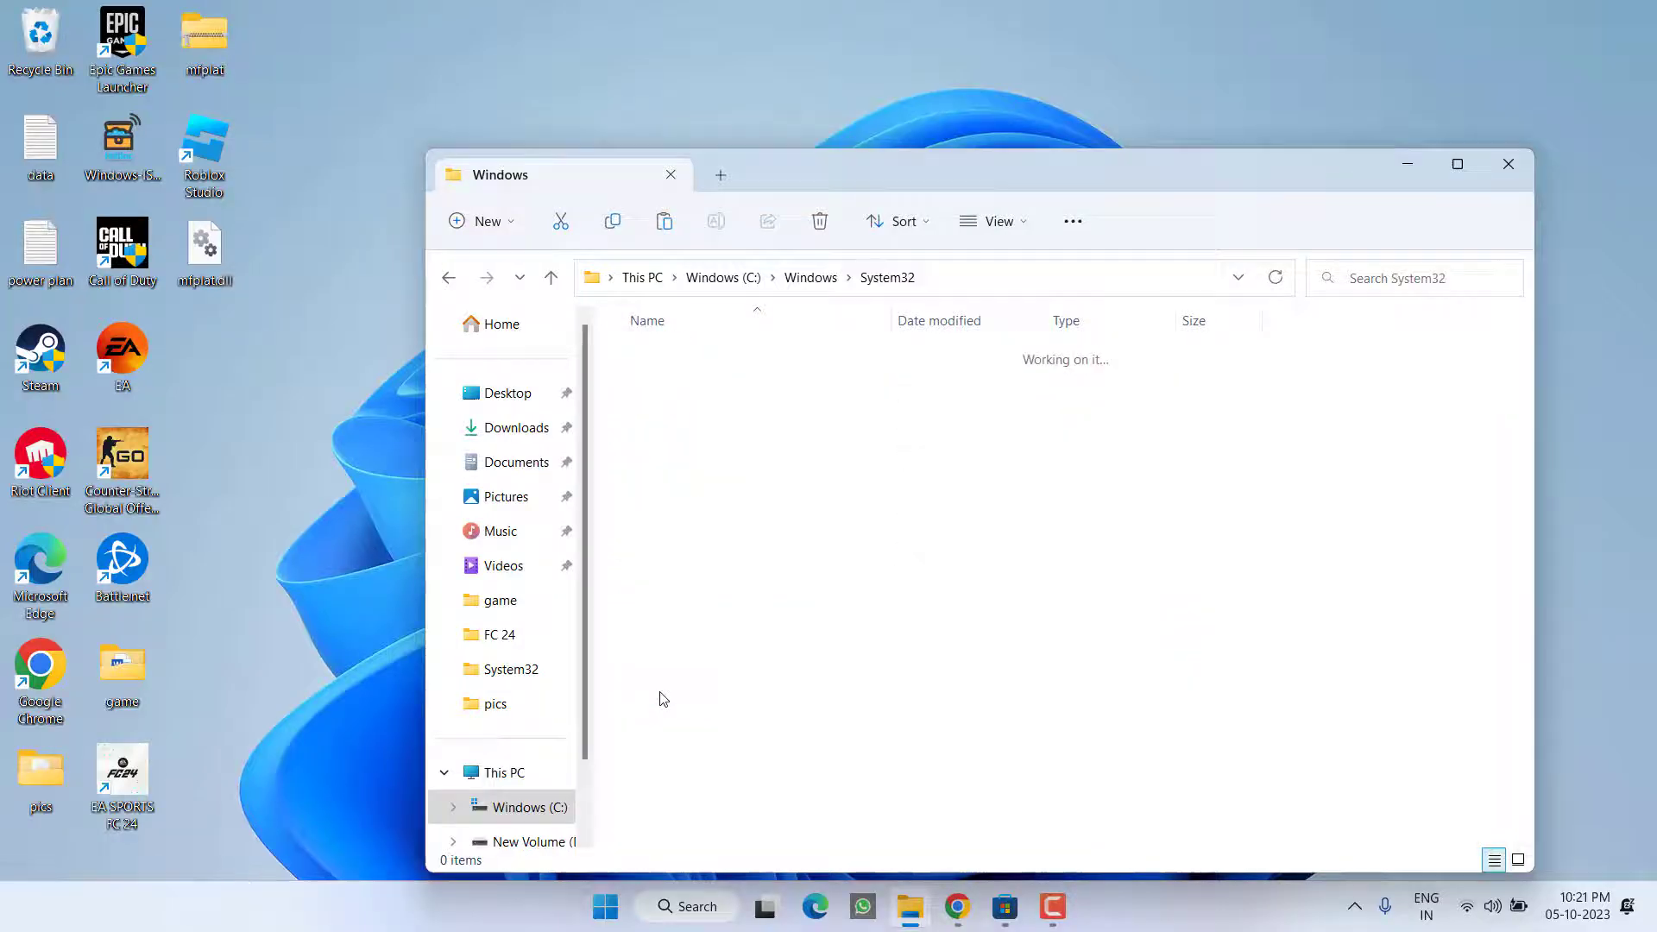
- Paste mfplat.dll into System32, replacing the existing file with administrator permission
right_click(1318, 509)
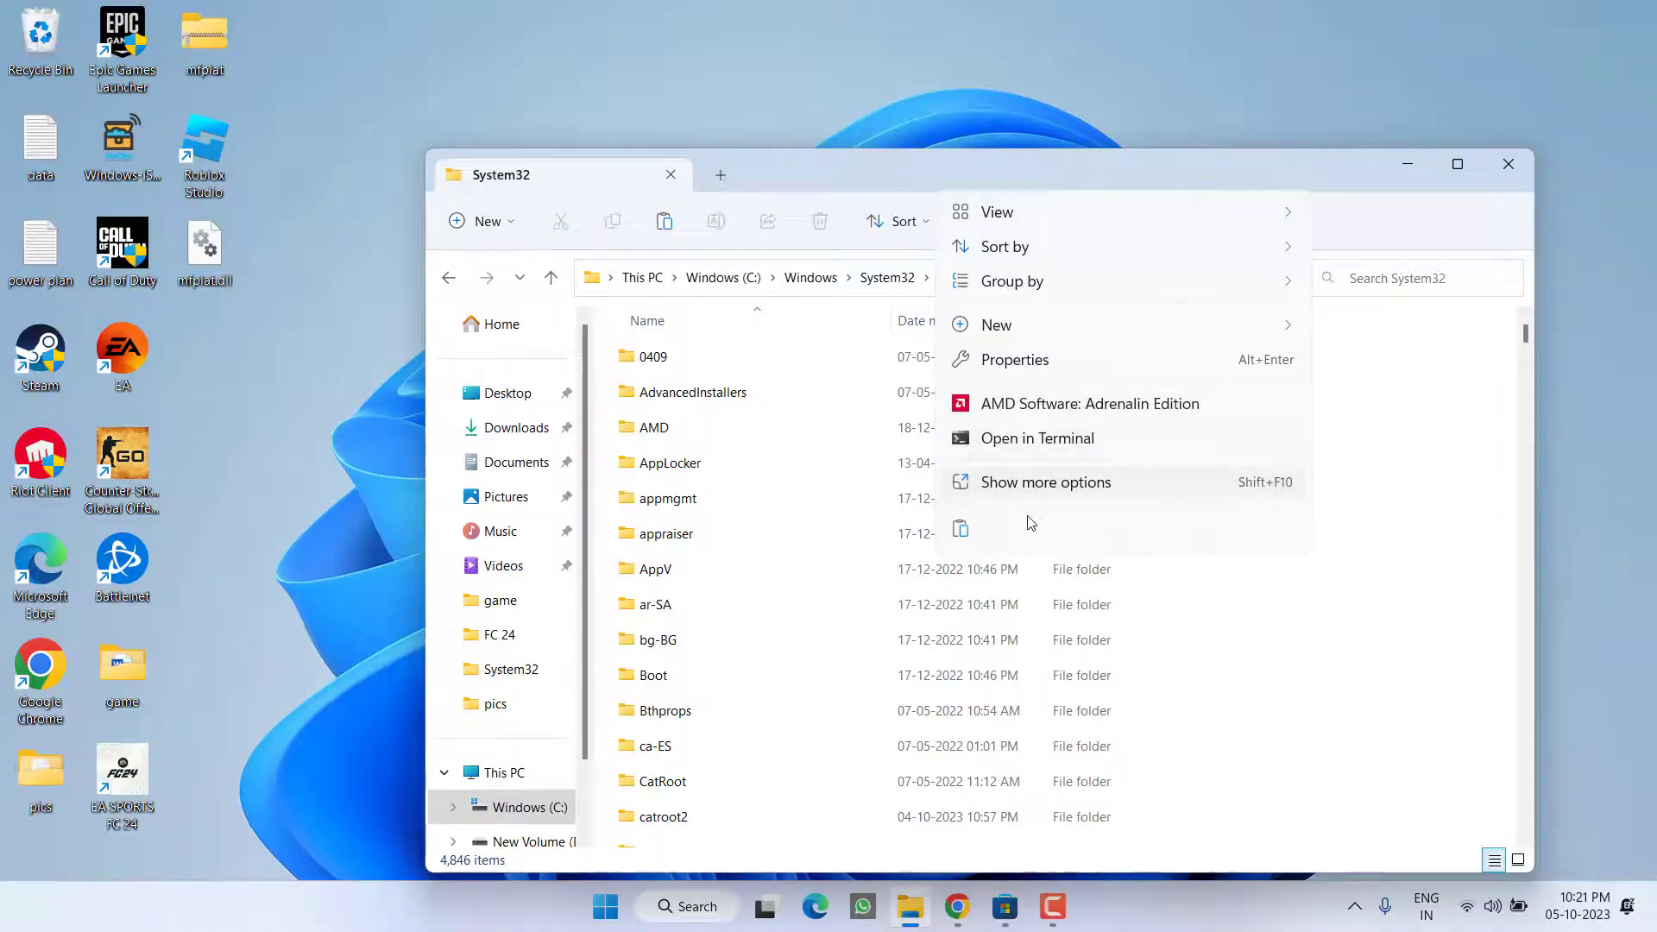
click(960, 530)
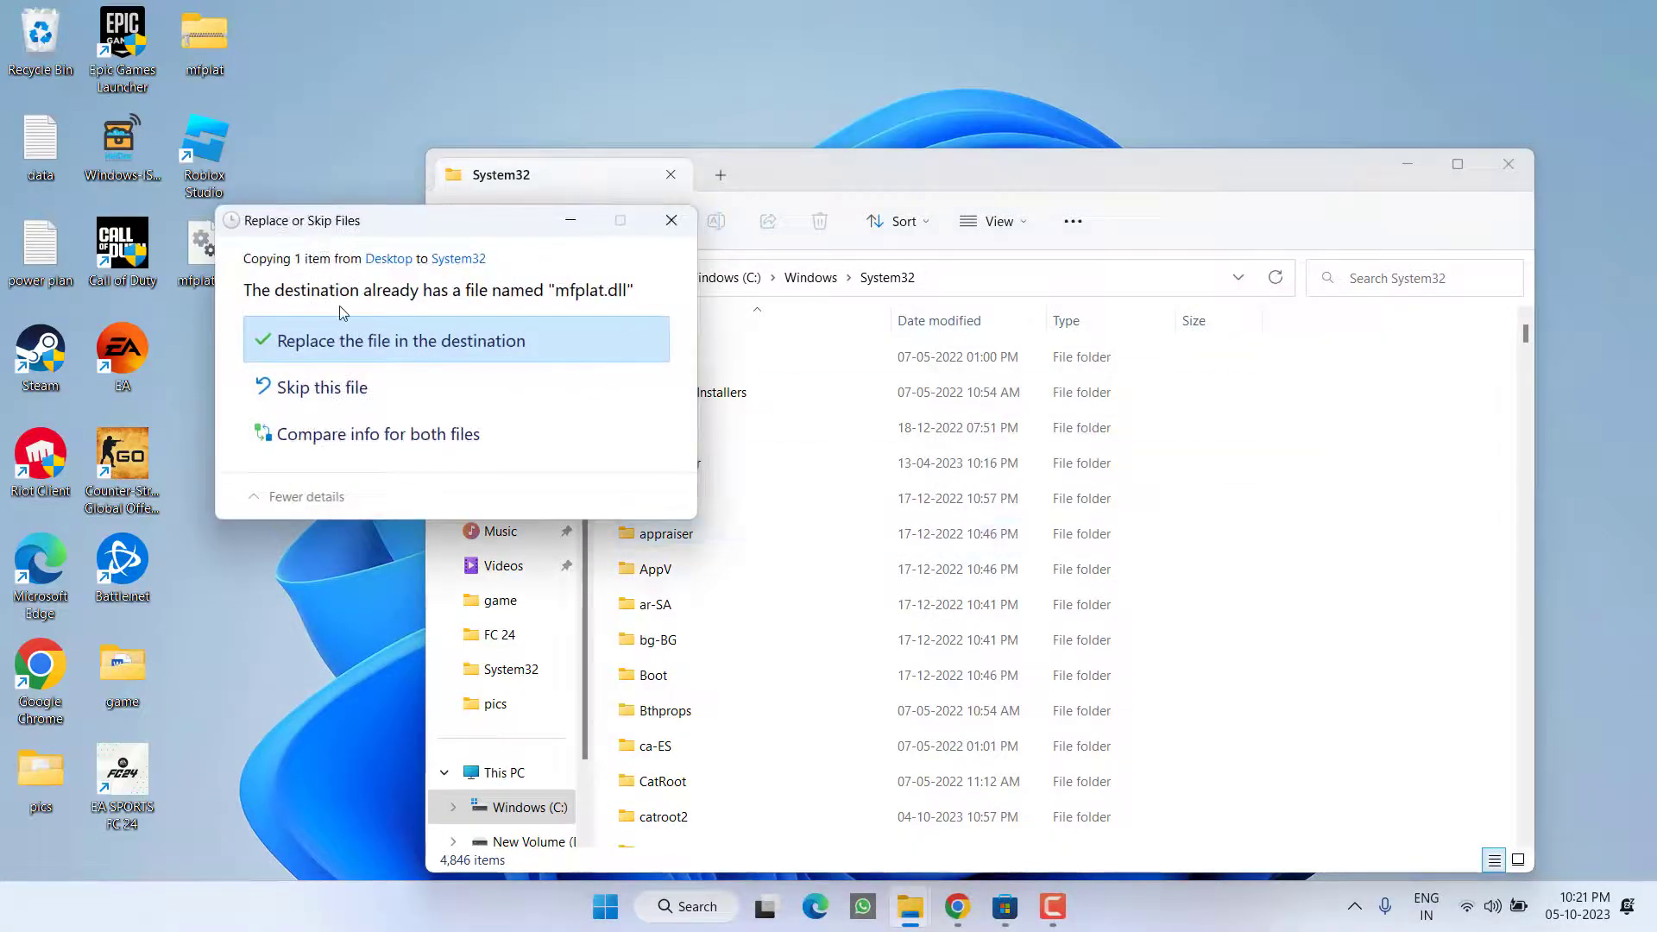
click(371, 345)
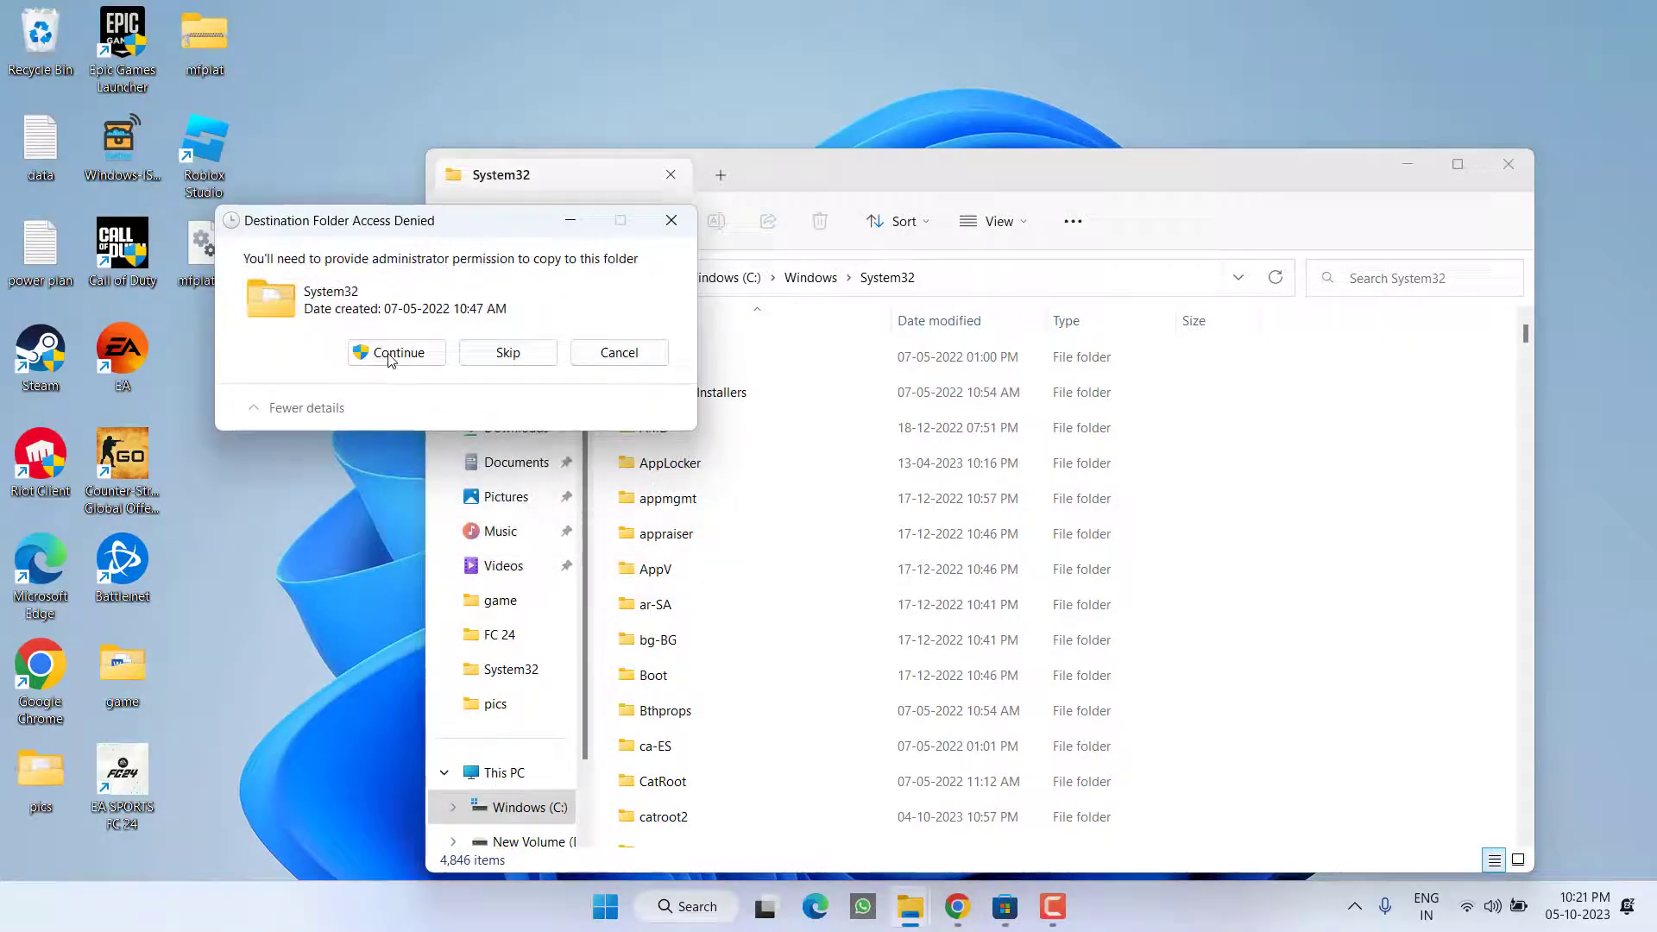
click(391, 354)
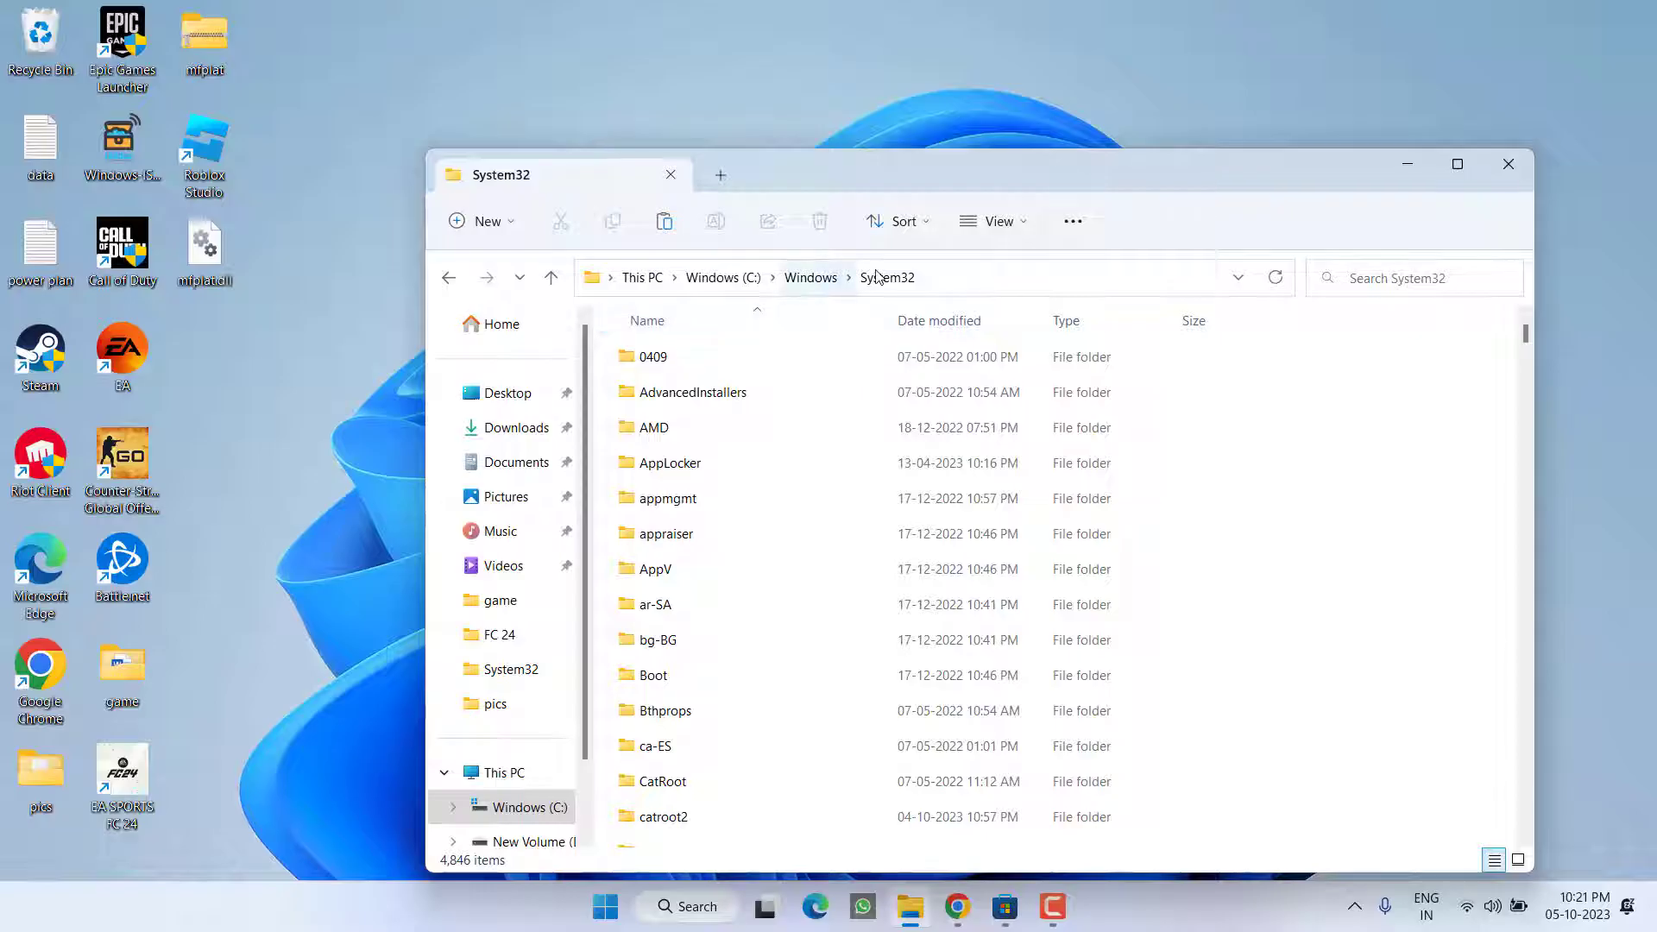
- Go back to the Windows folder and open SysWOW64
click(812, 278)
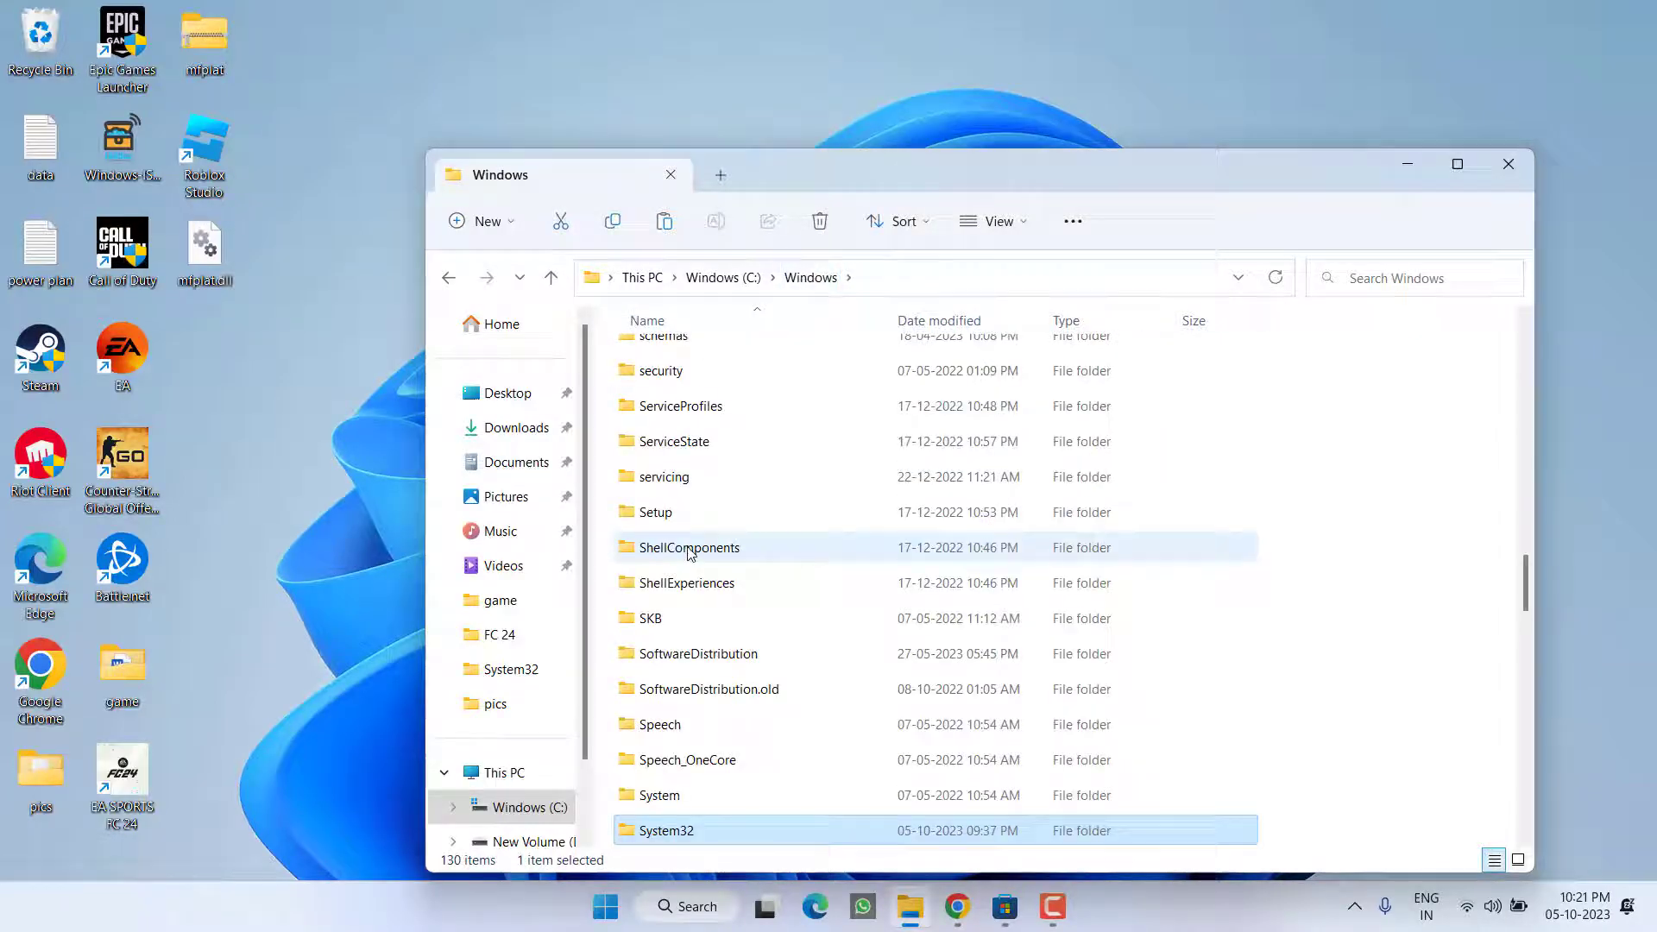
key(Down)
scroll(696, 551, down, 5)
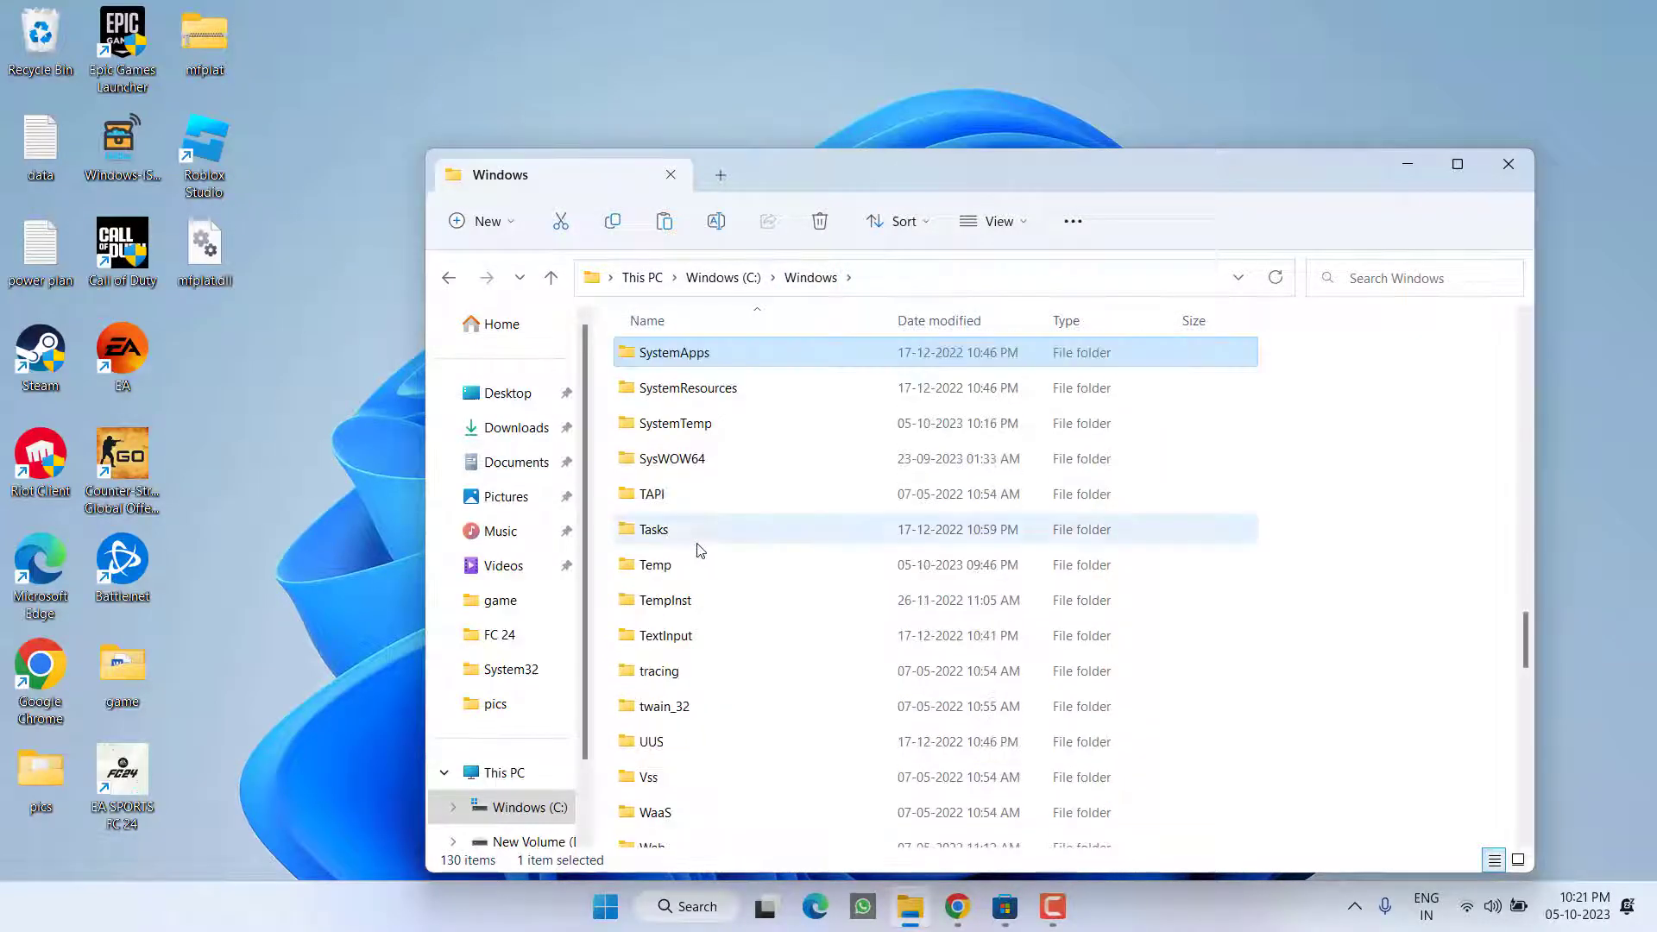
double_click(662, 460)
- Paste mfplat.dll into SysWOW64, replacing the existing file, then show the desktop
right_click(1352, 495)
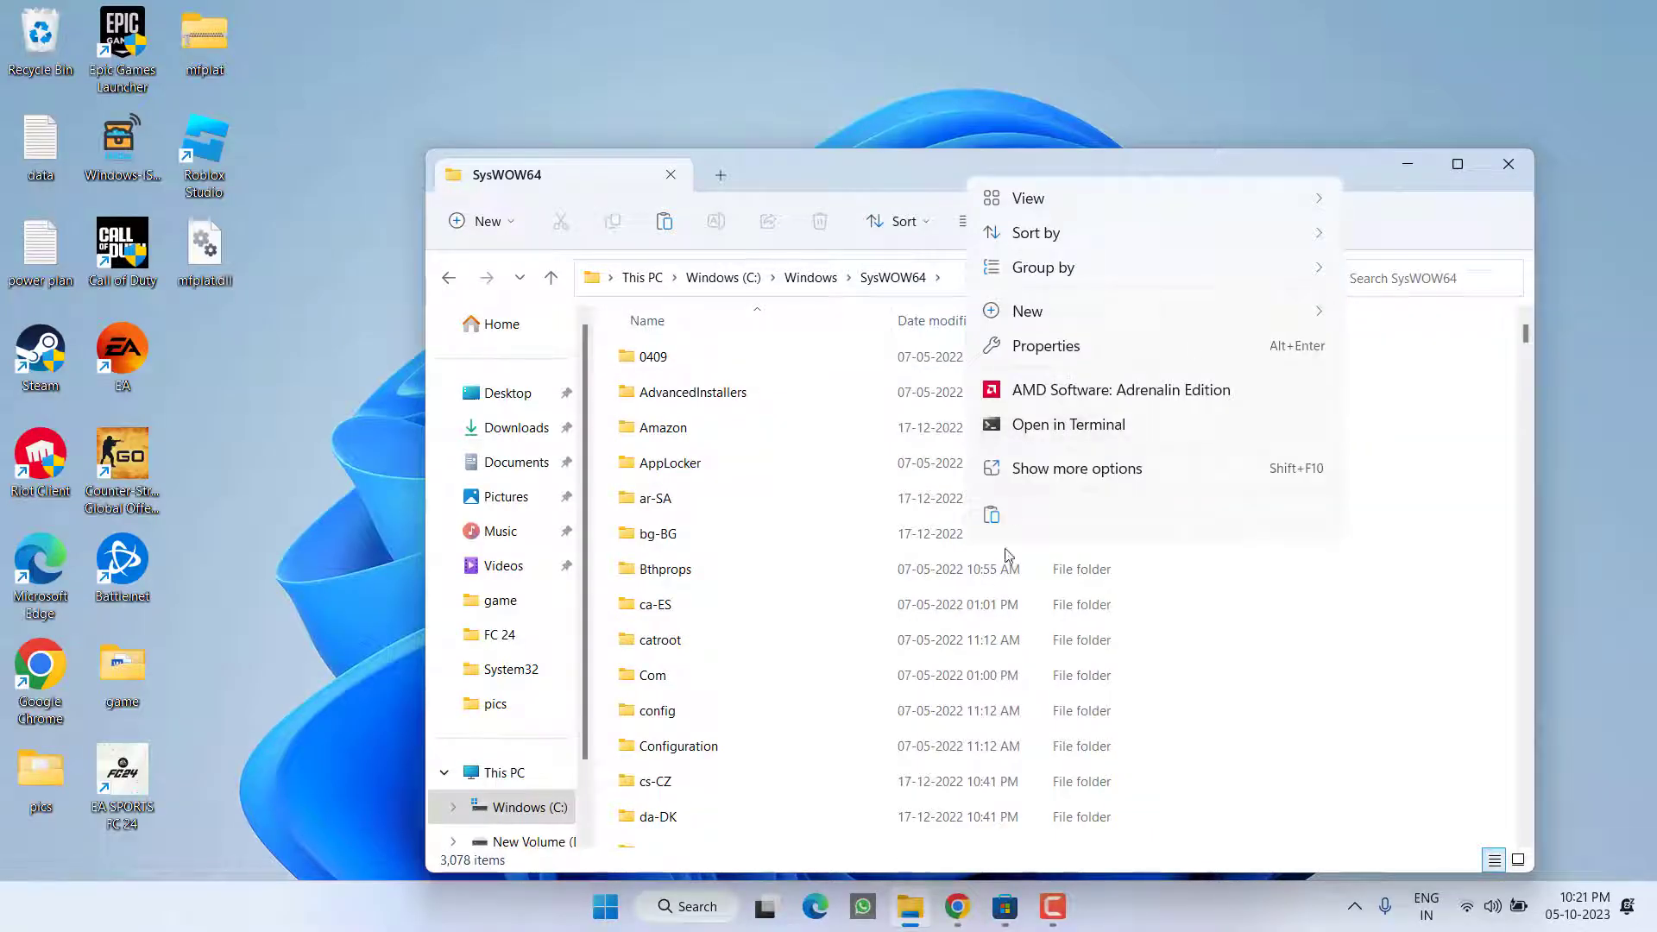
click(991, 514)
click(756, 350)
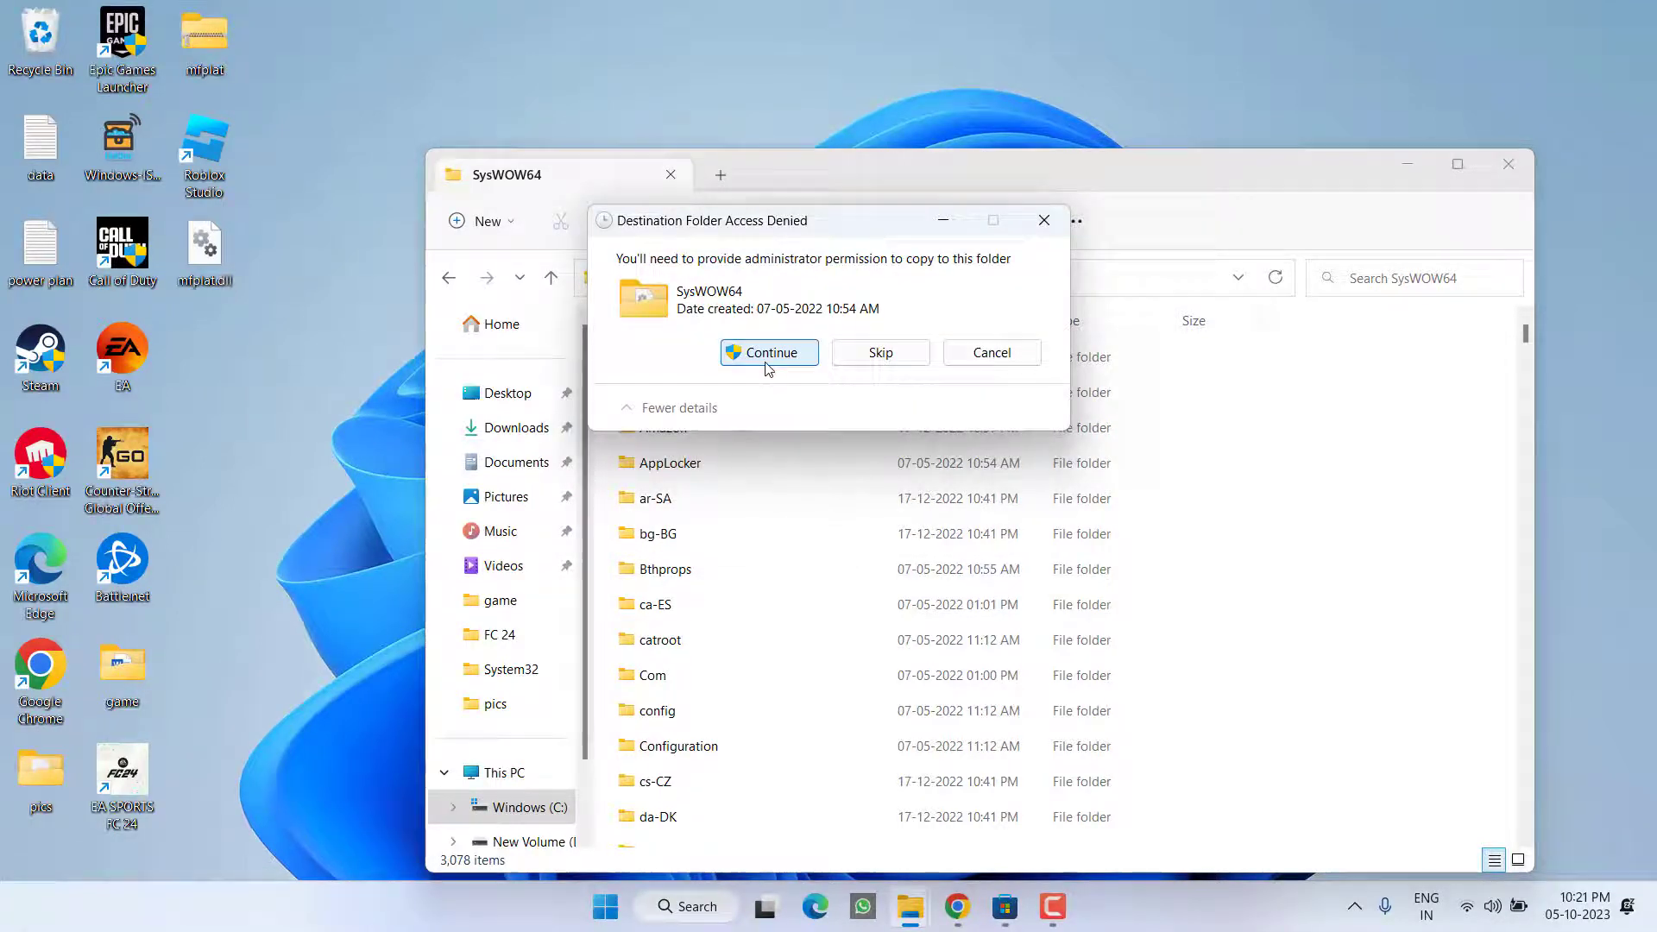
click(767, 352)
key(super+d)
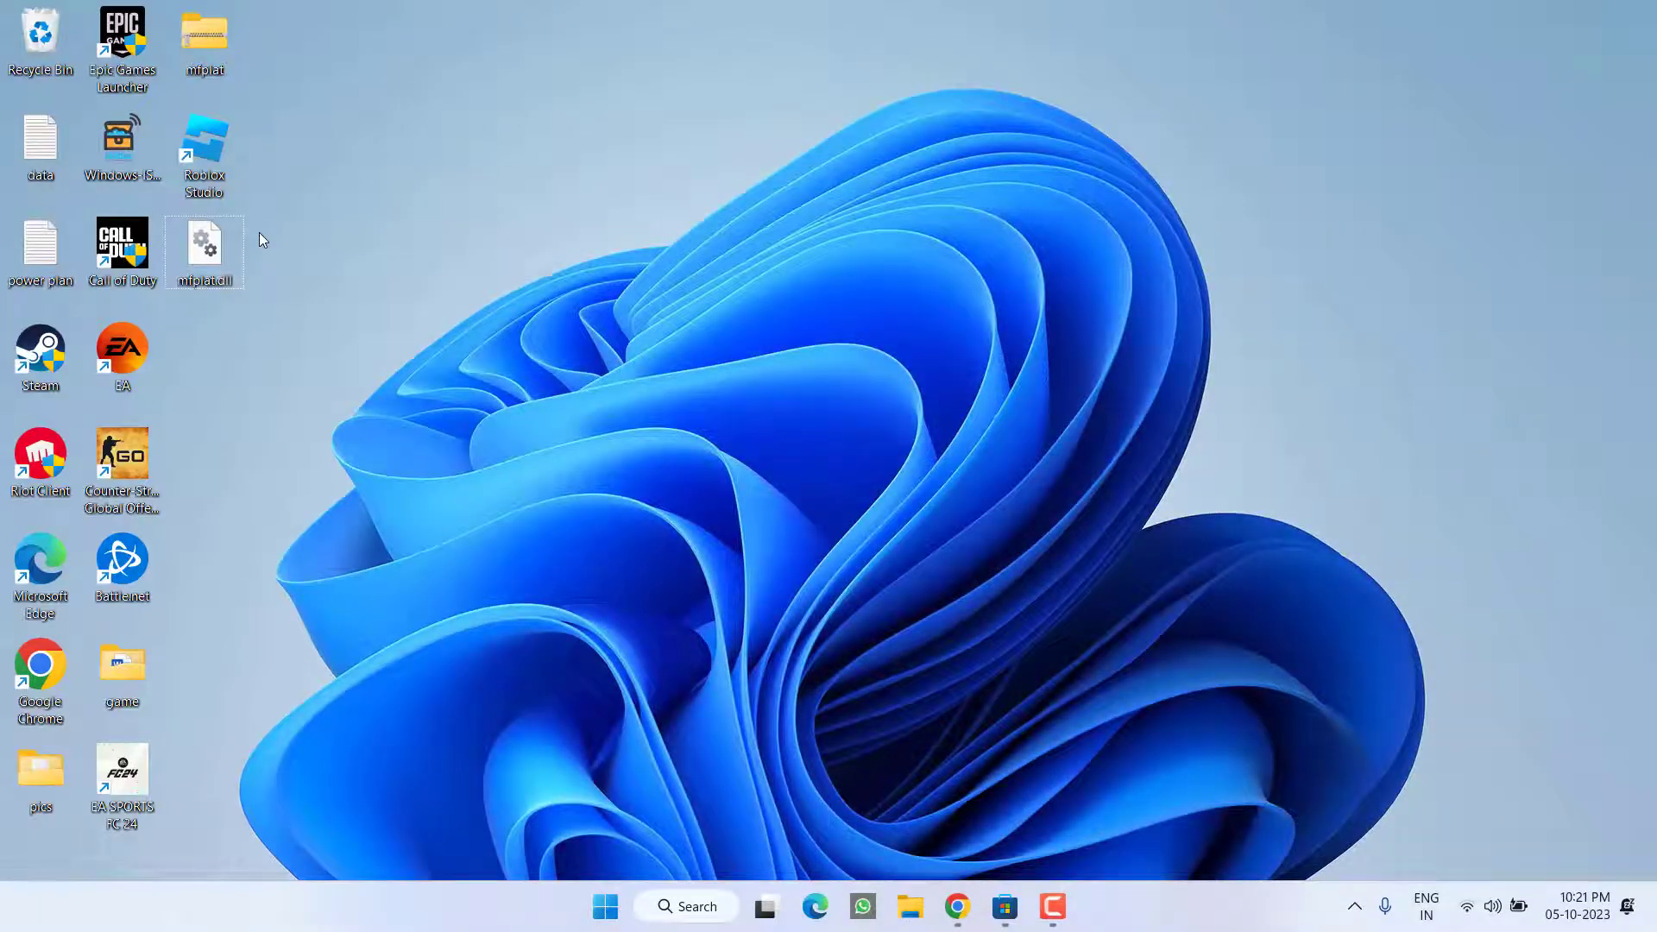
- Open the Roblox Studio install location and its version-2e69a50d3481422f folder
right_click(221, 153)
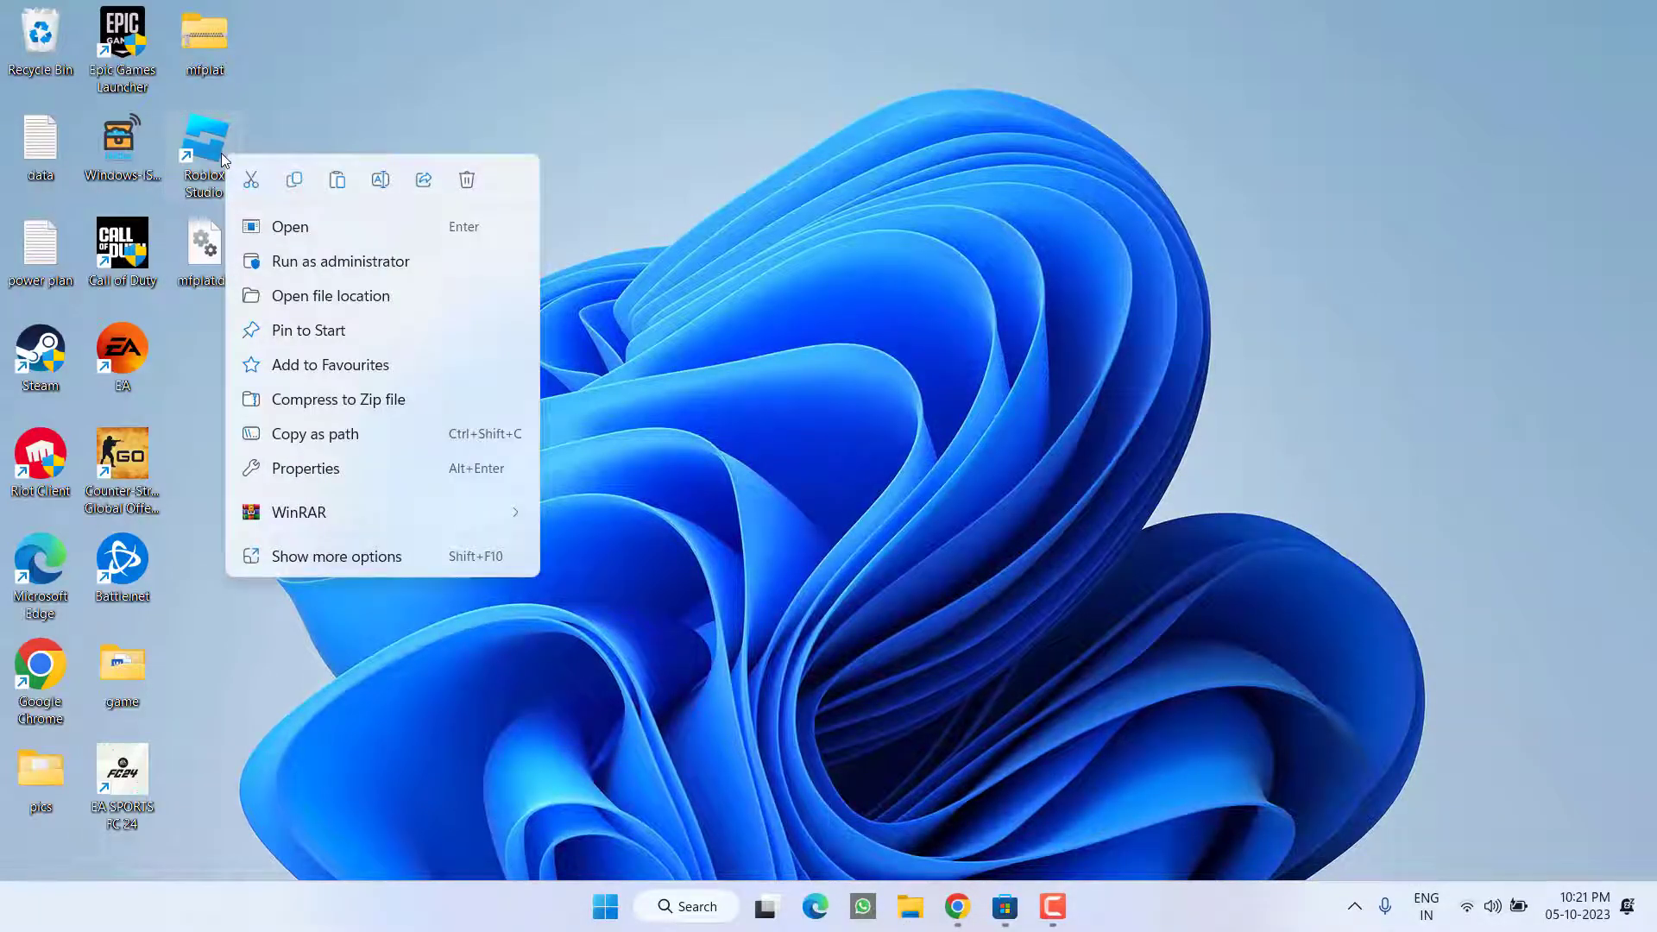
click(358, 302)
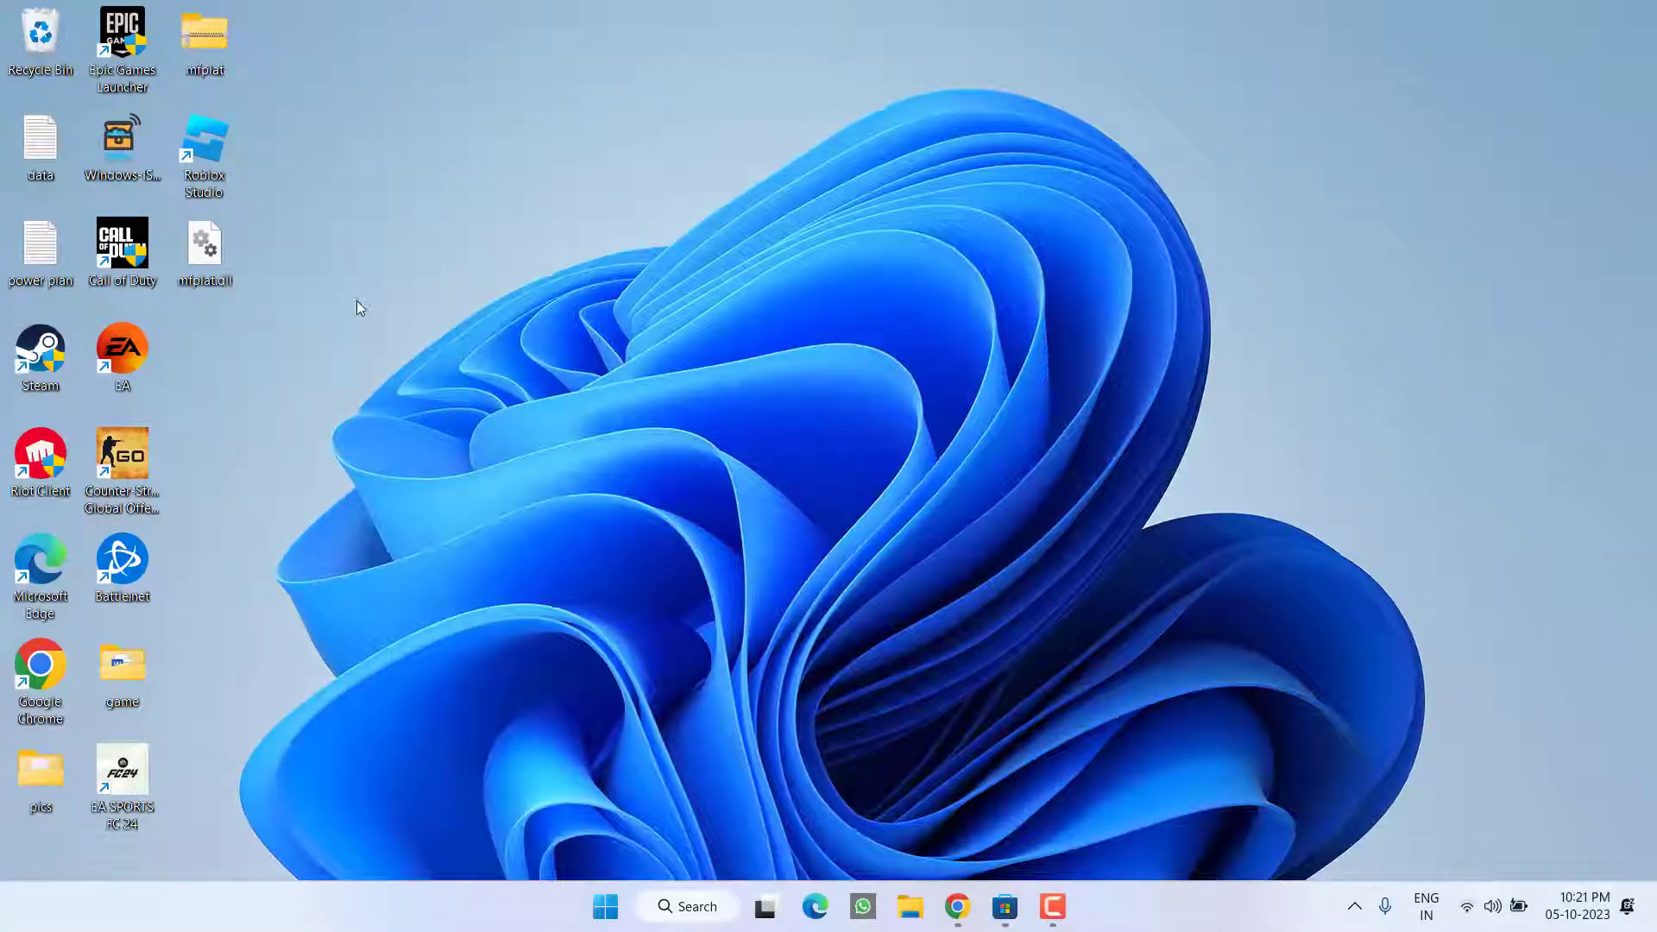
click(803, 490)
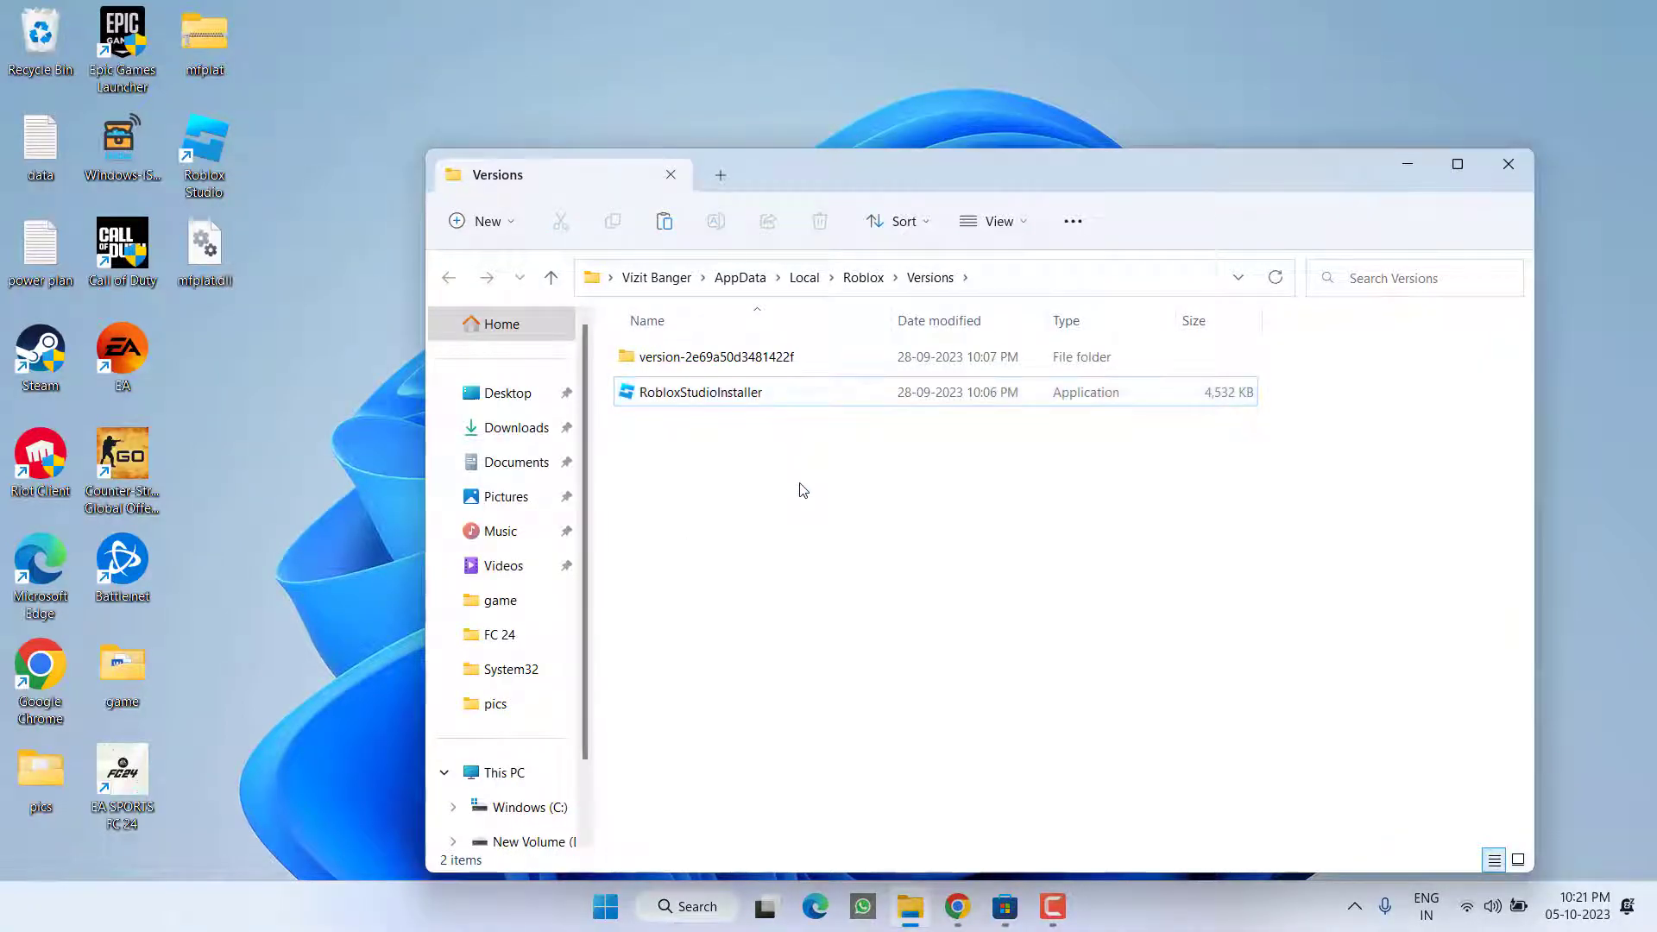
double_click(776, 357)
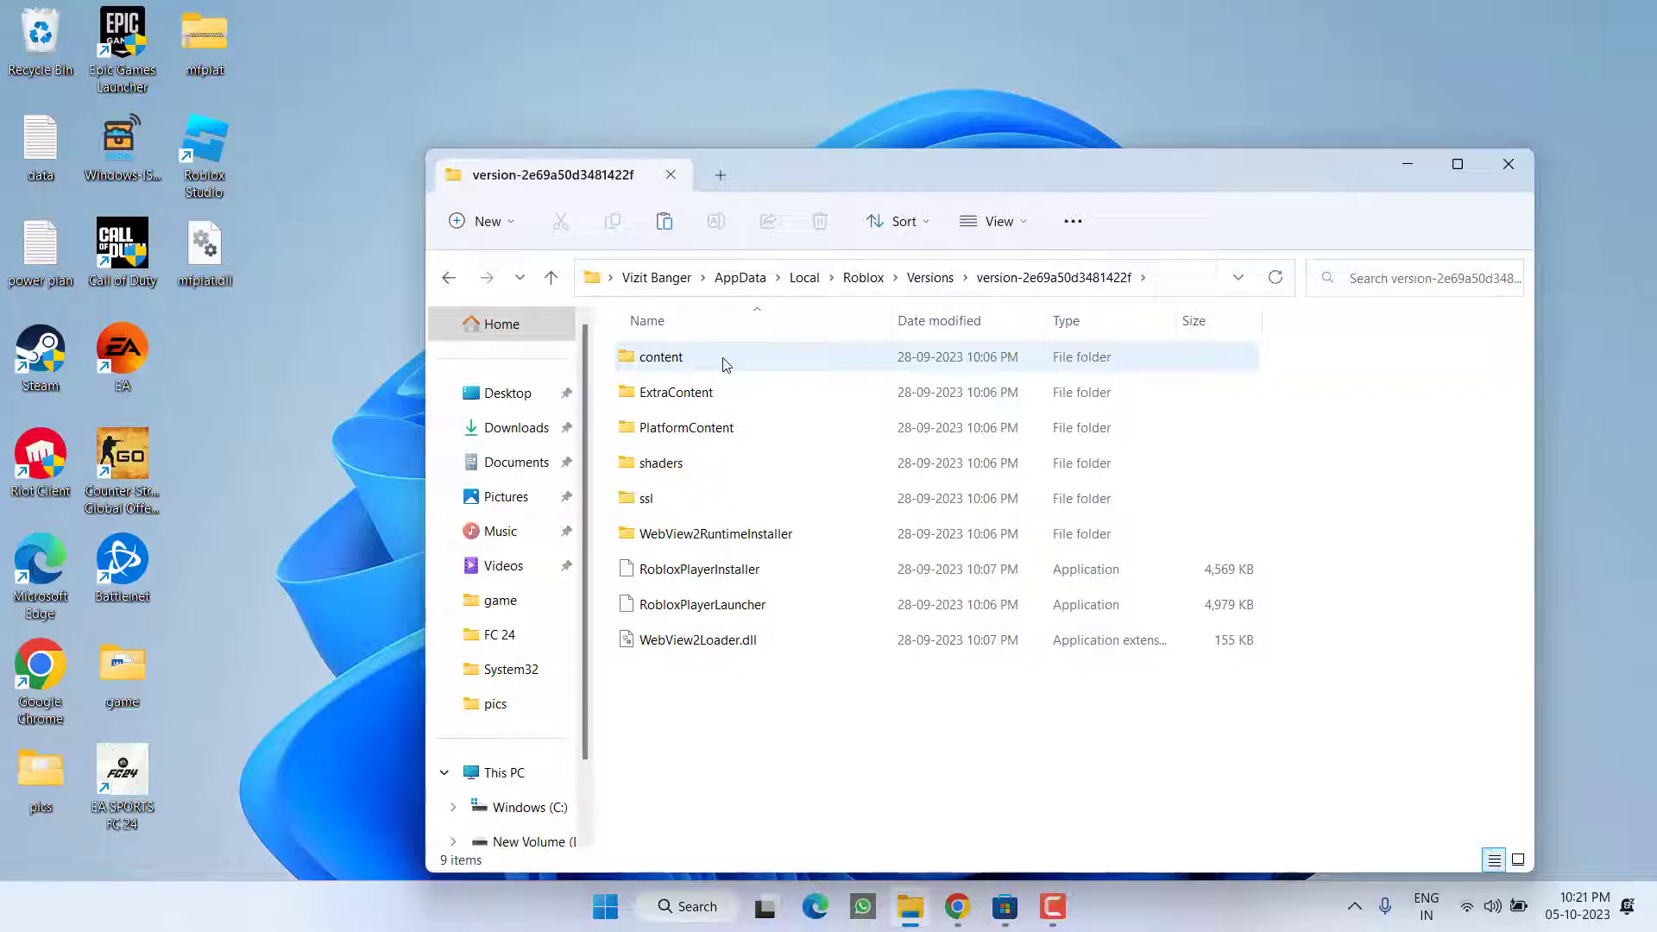
- Paste mfplat.dll into the version folder and close File Explorer
right_click(780, 727)
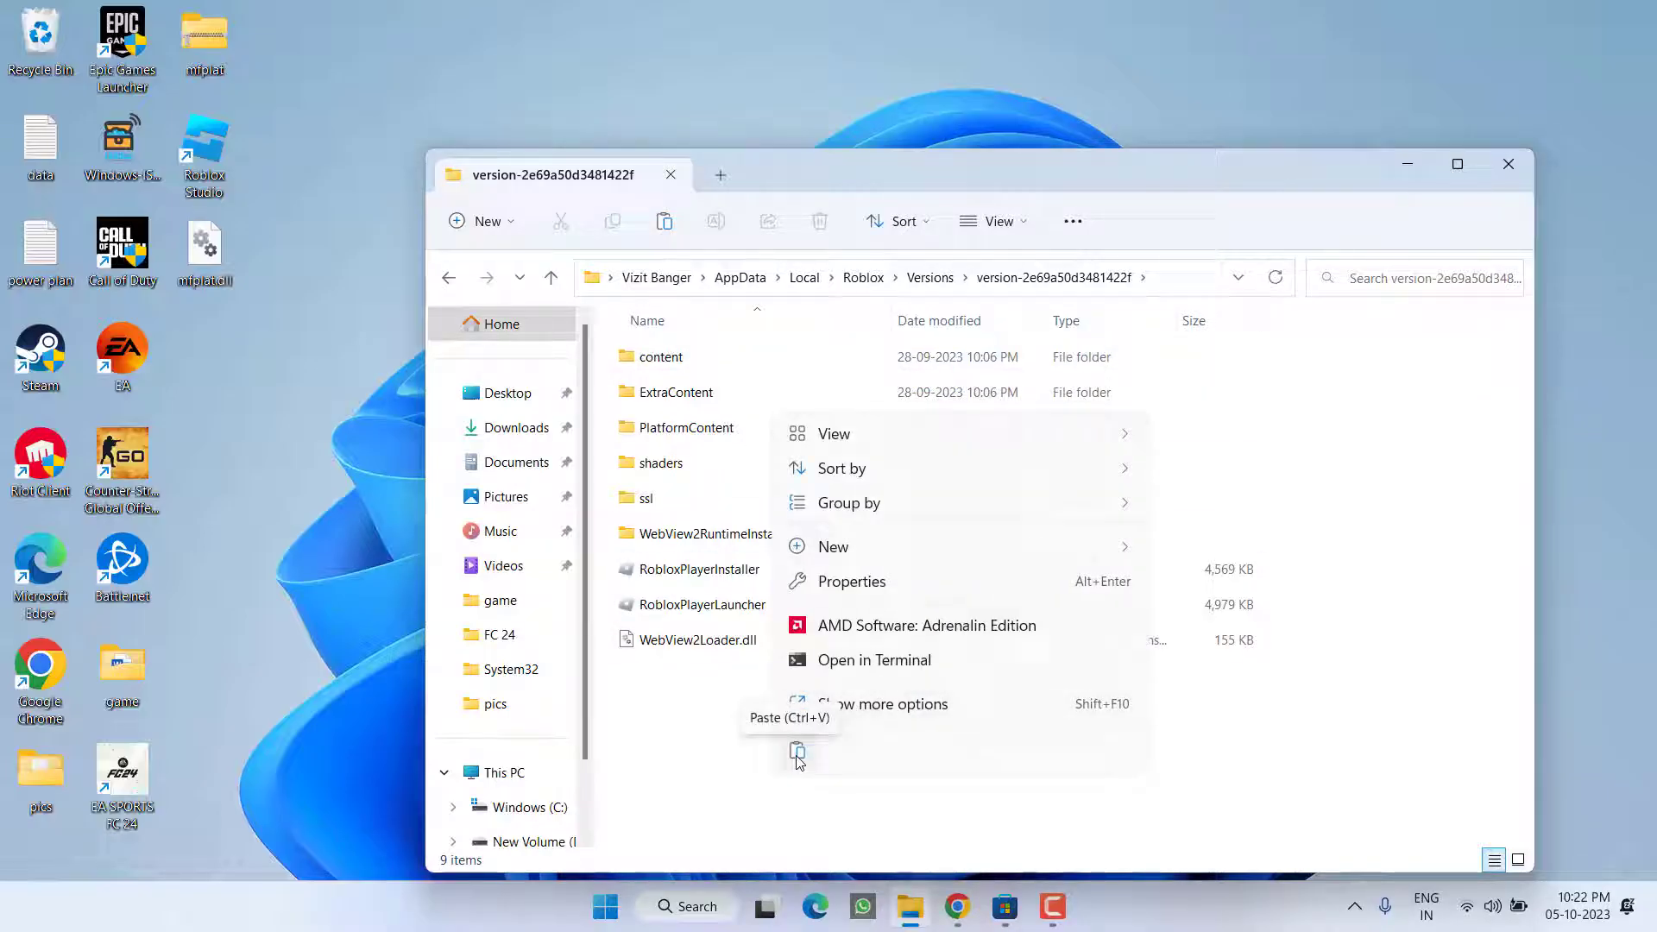
click(797, 752)
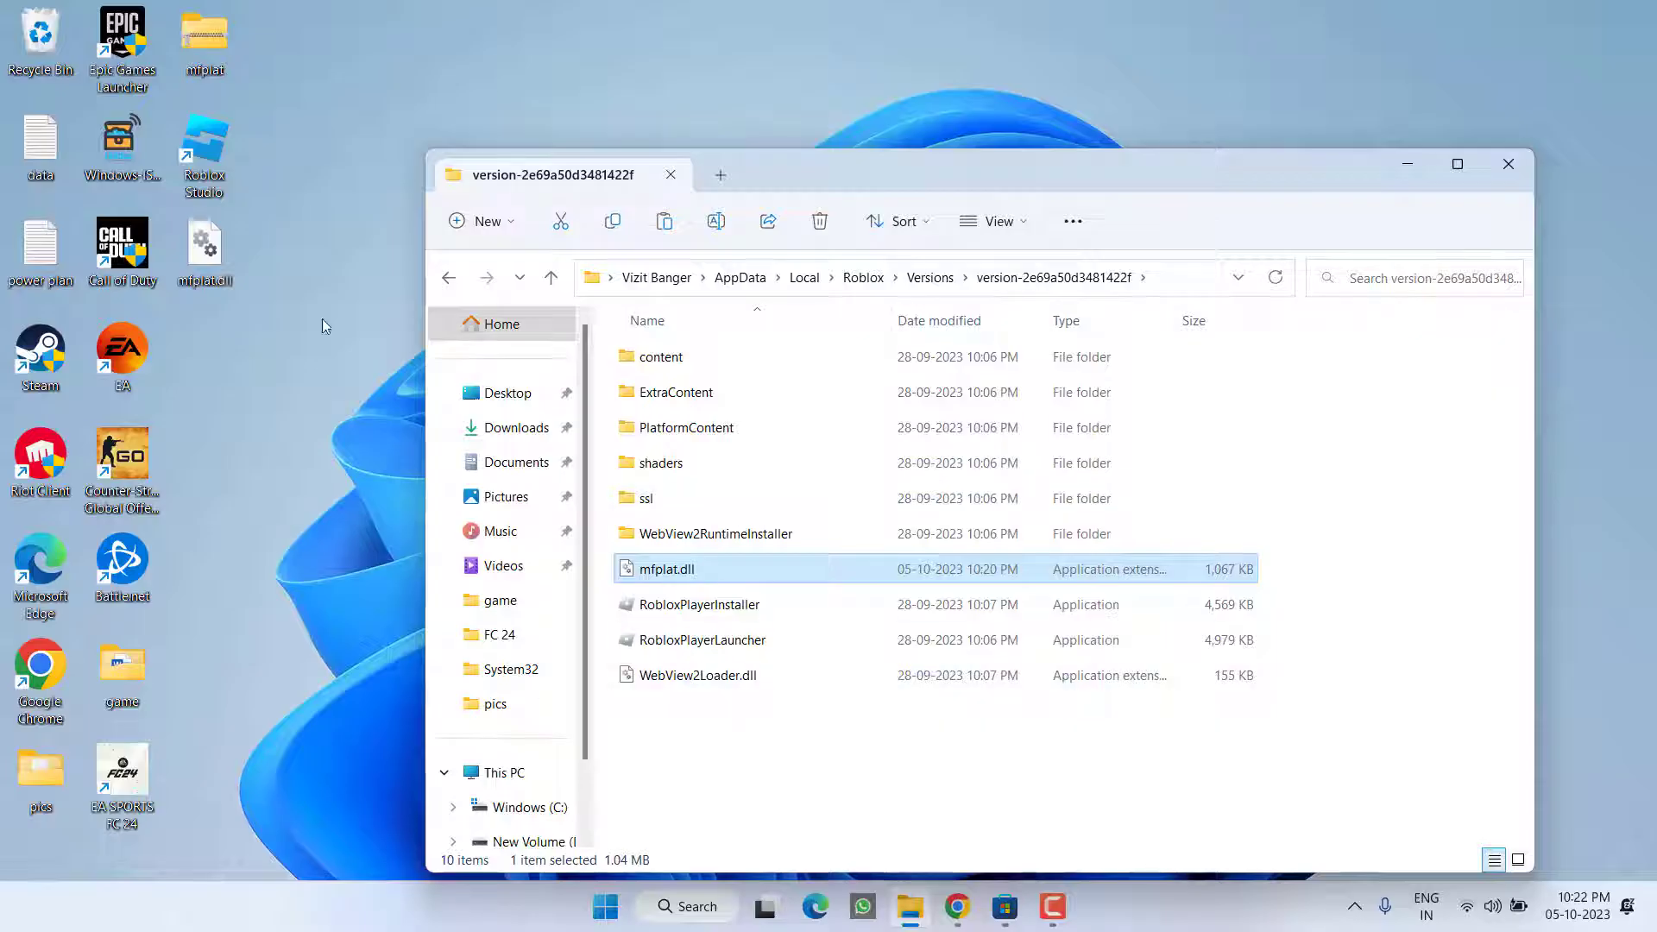
click(1509, 164)
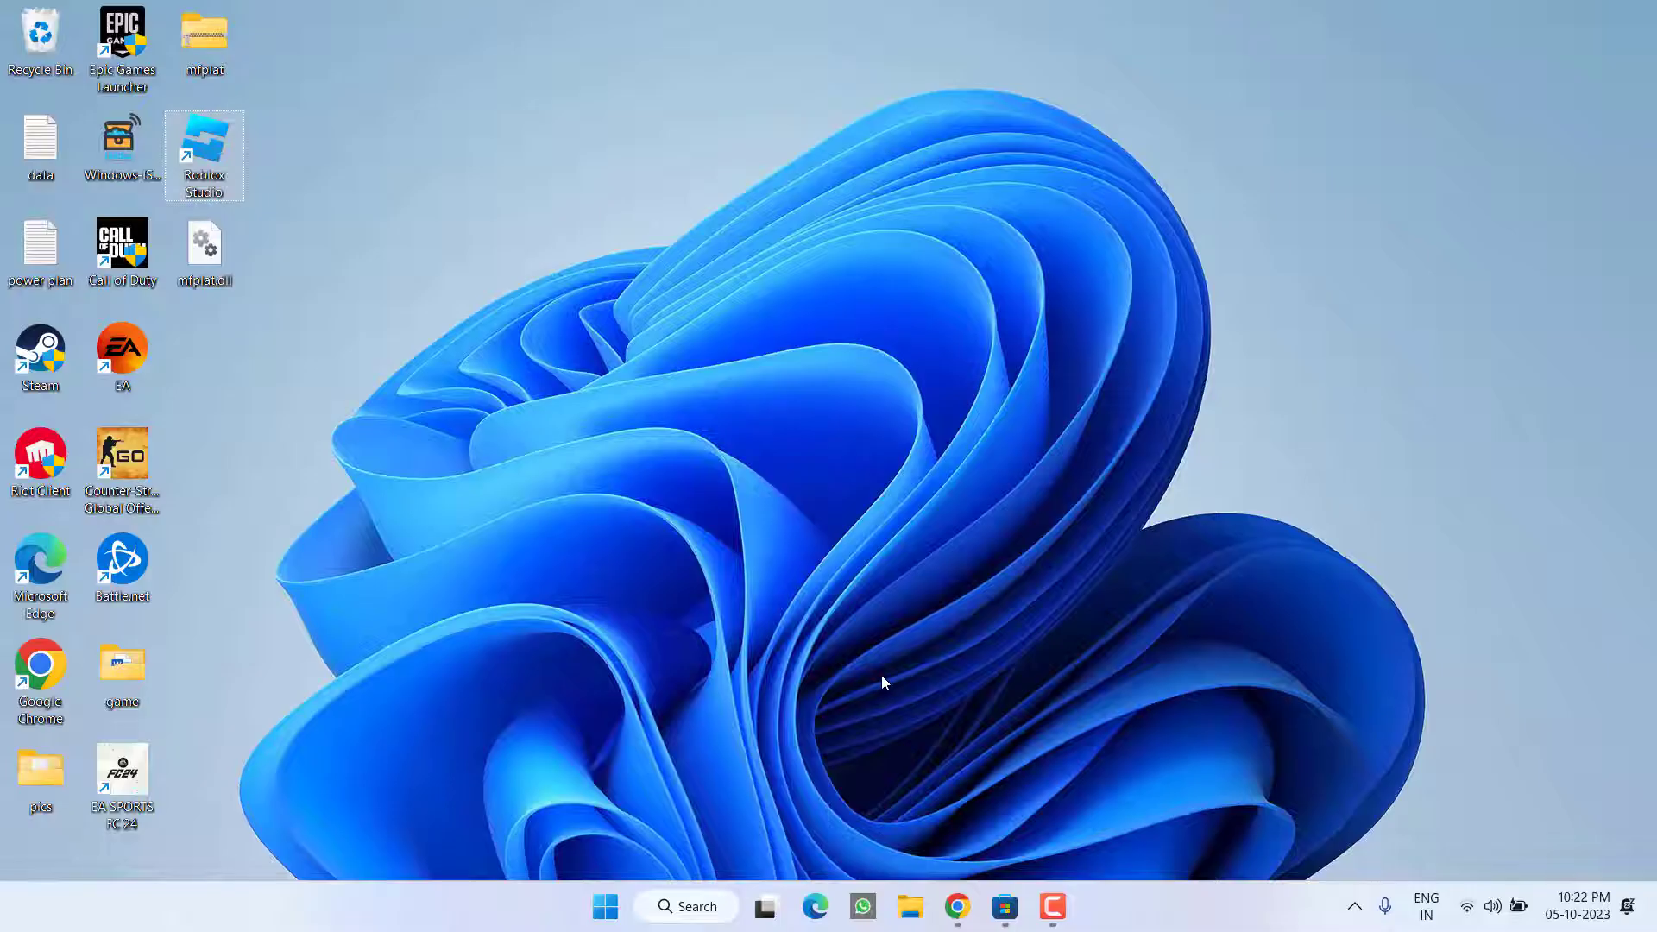
- Bring Chrome back to the Media Feature Pack download page
click(957, 906)
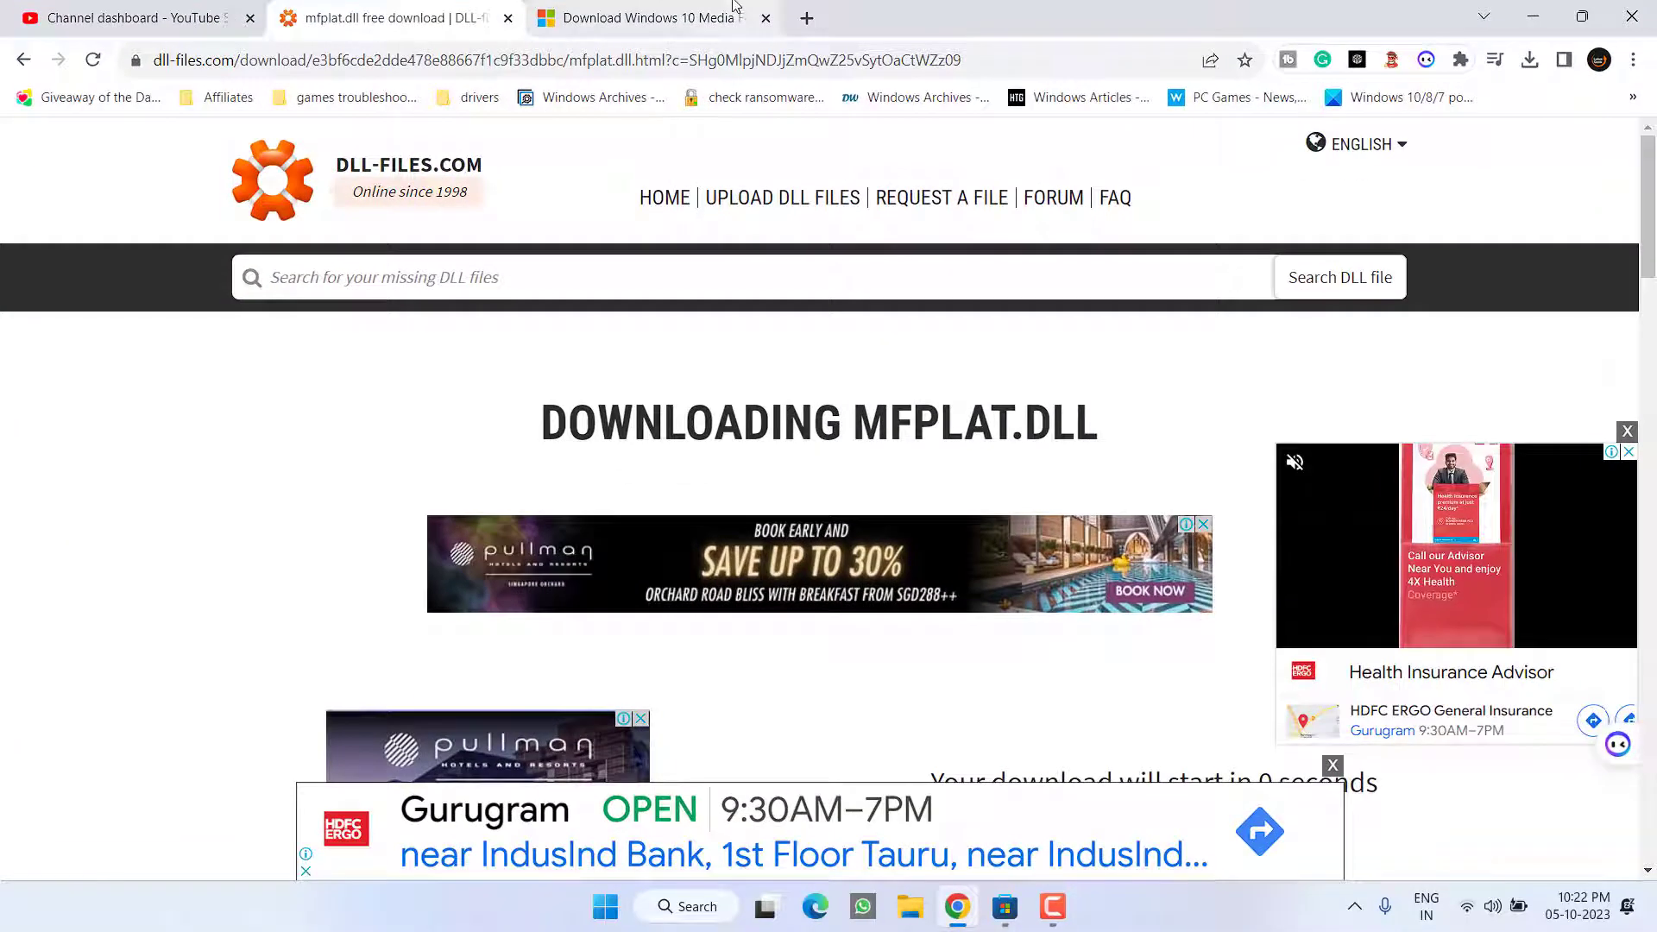
click(701, 10)
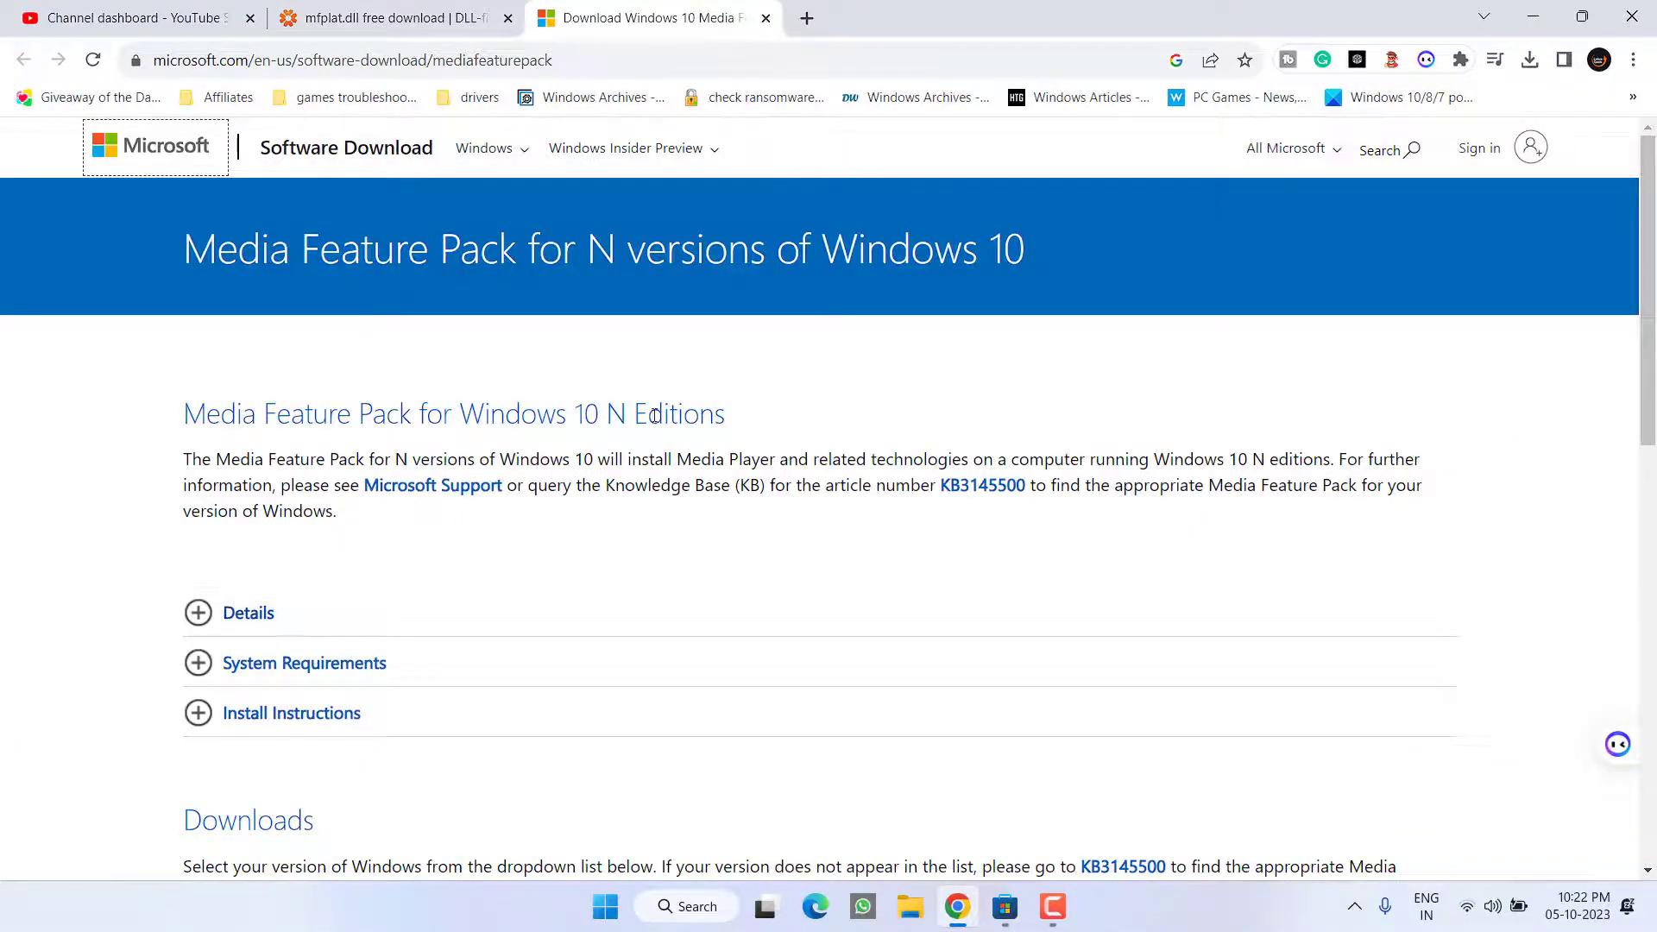
drag(670, 256, 1100, 255)
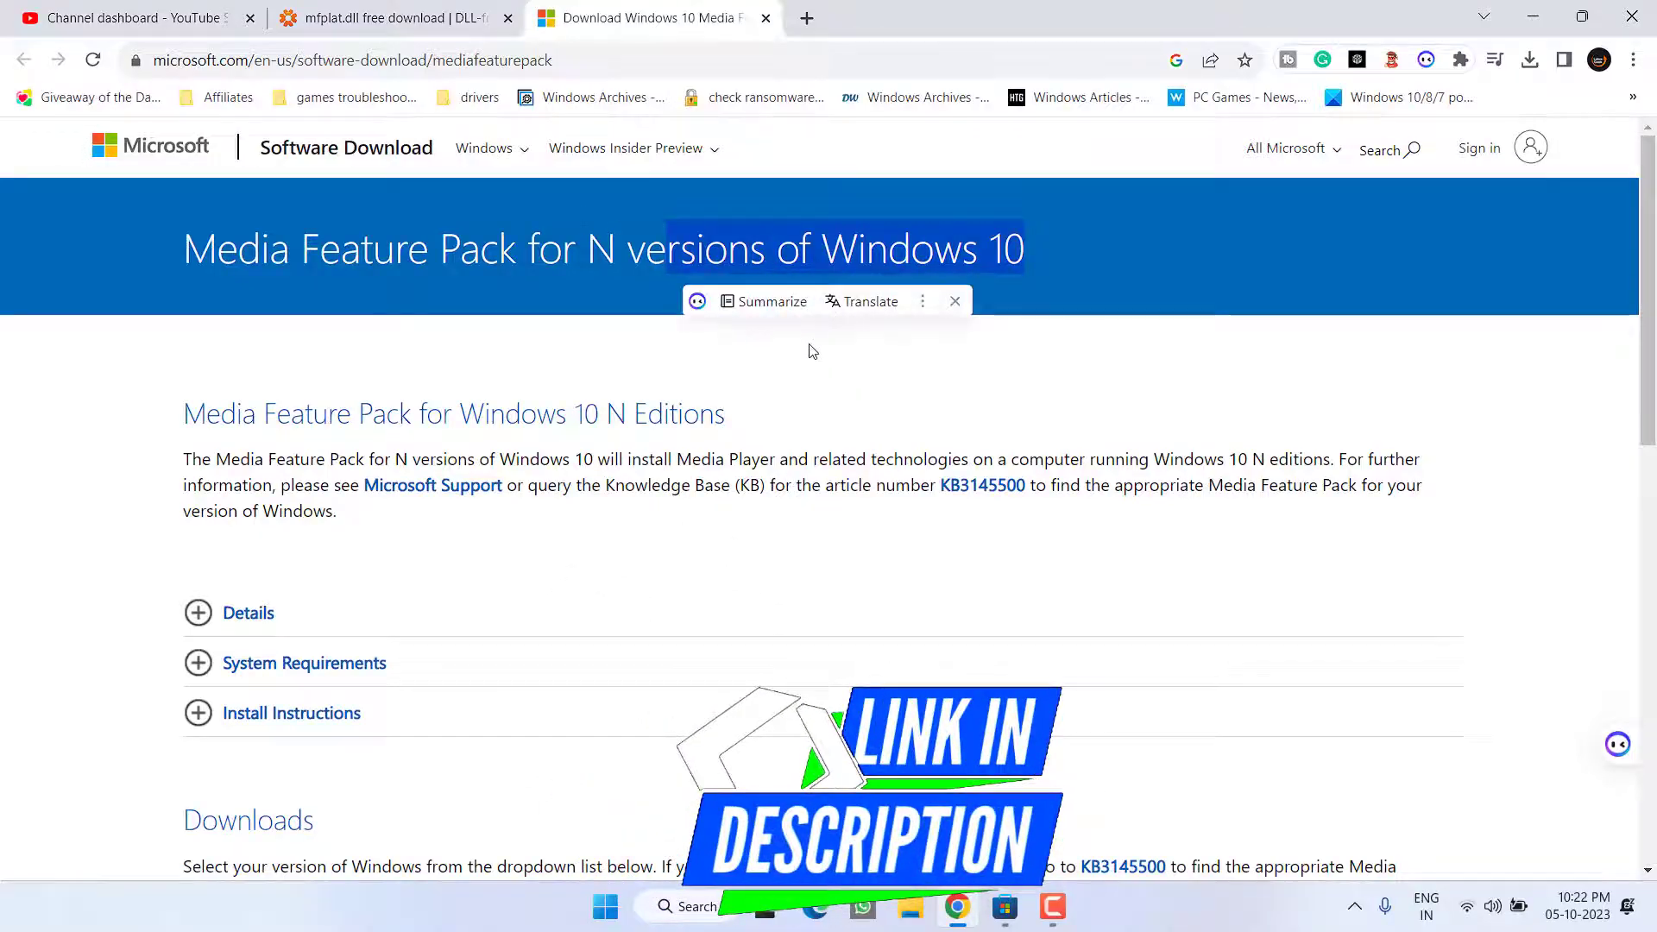
click(810, 376)
scroll(809, 377, down, 5)
- Select Media Feature Pack Version 1903 (May 2019), confirm, and save the 64-bit download
click(415, 549)
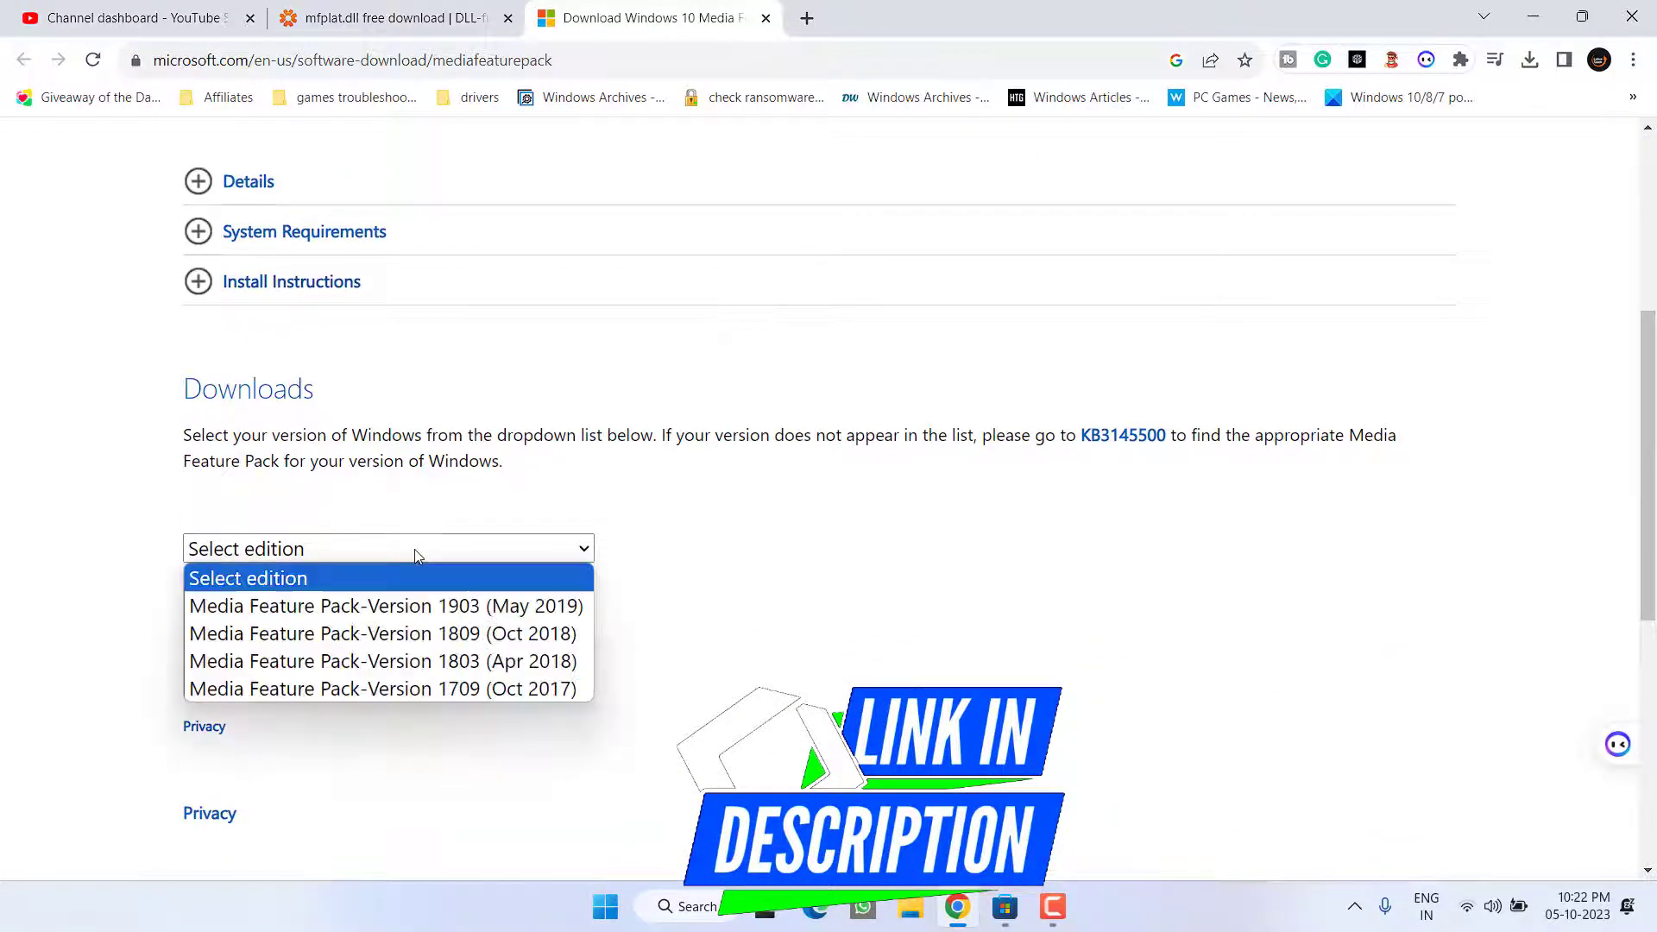
click(386, 606)
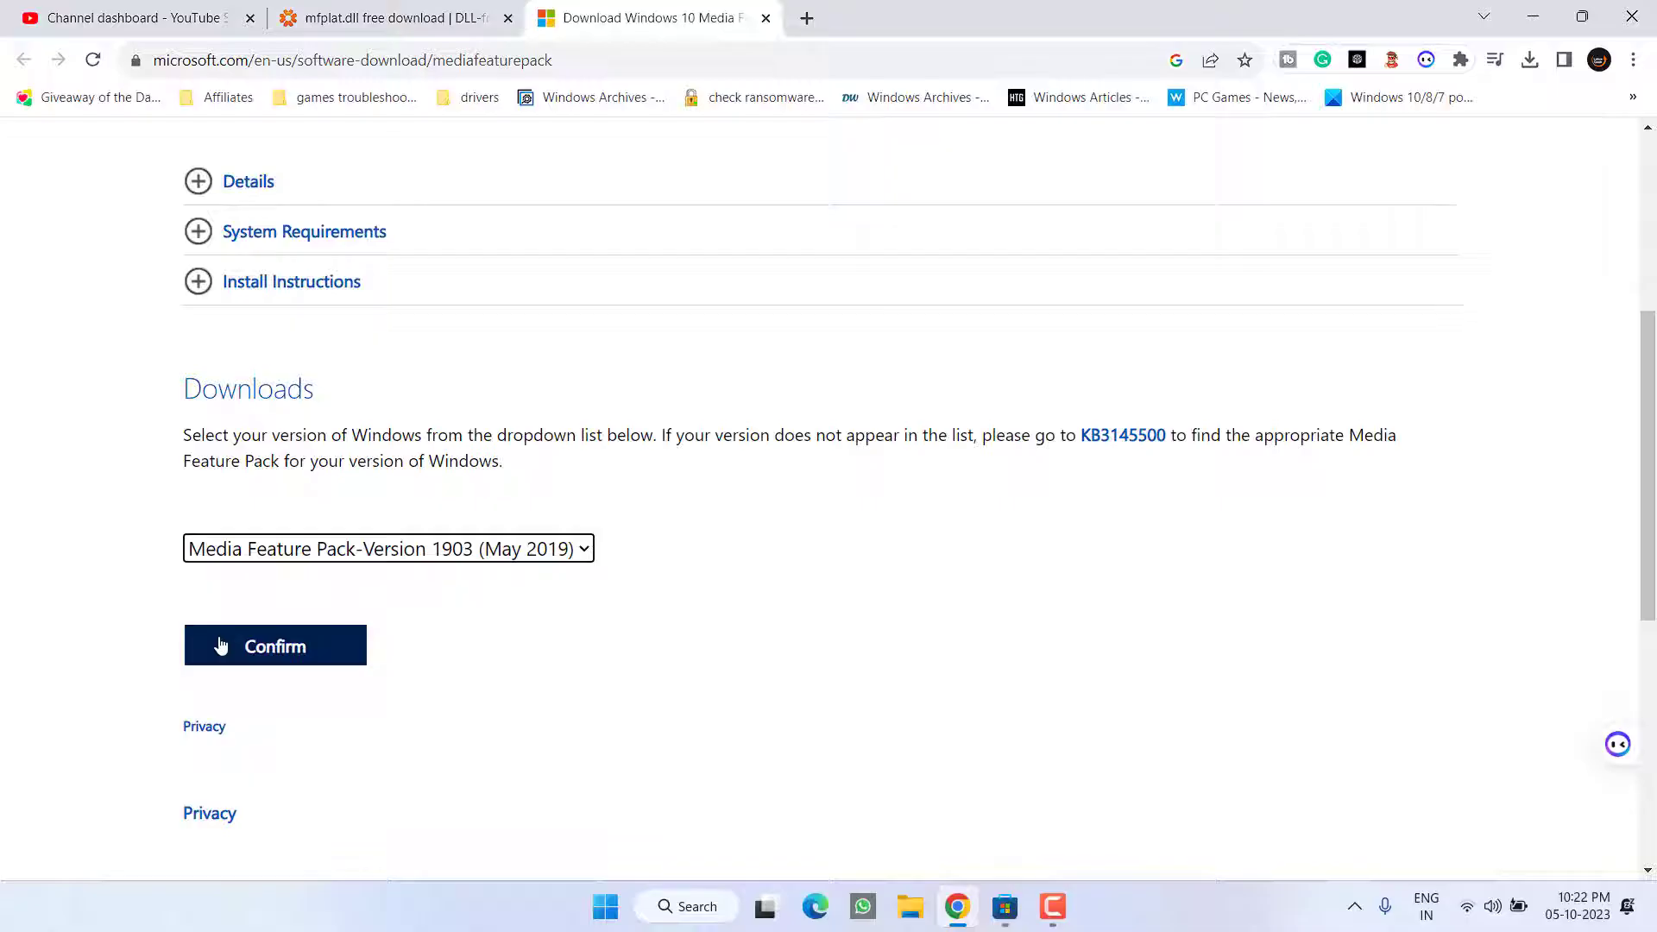
click(275, 653)
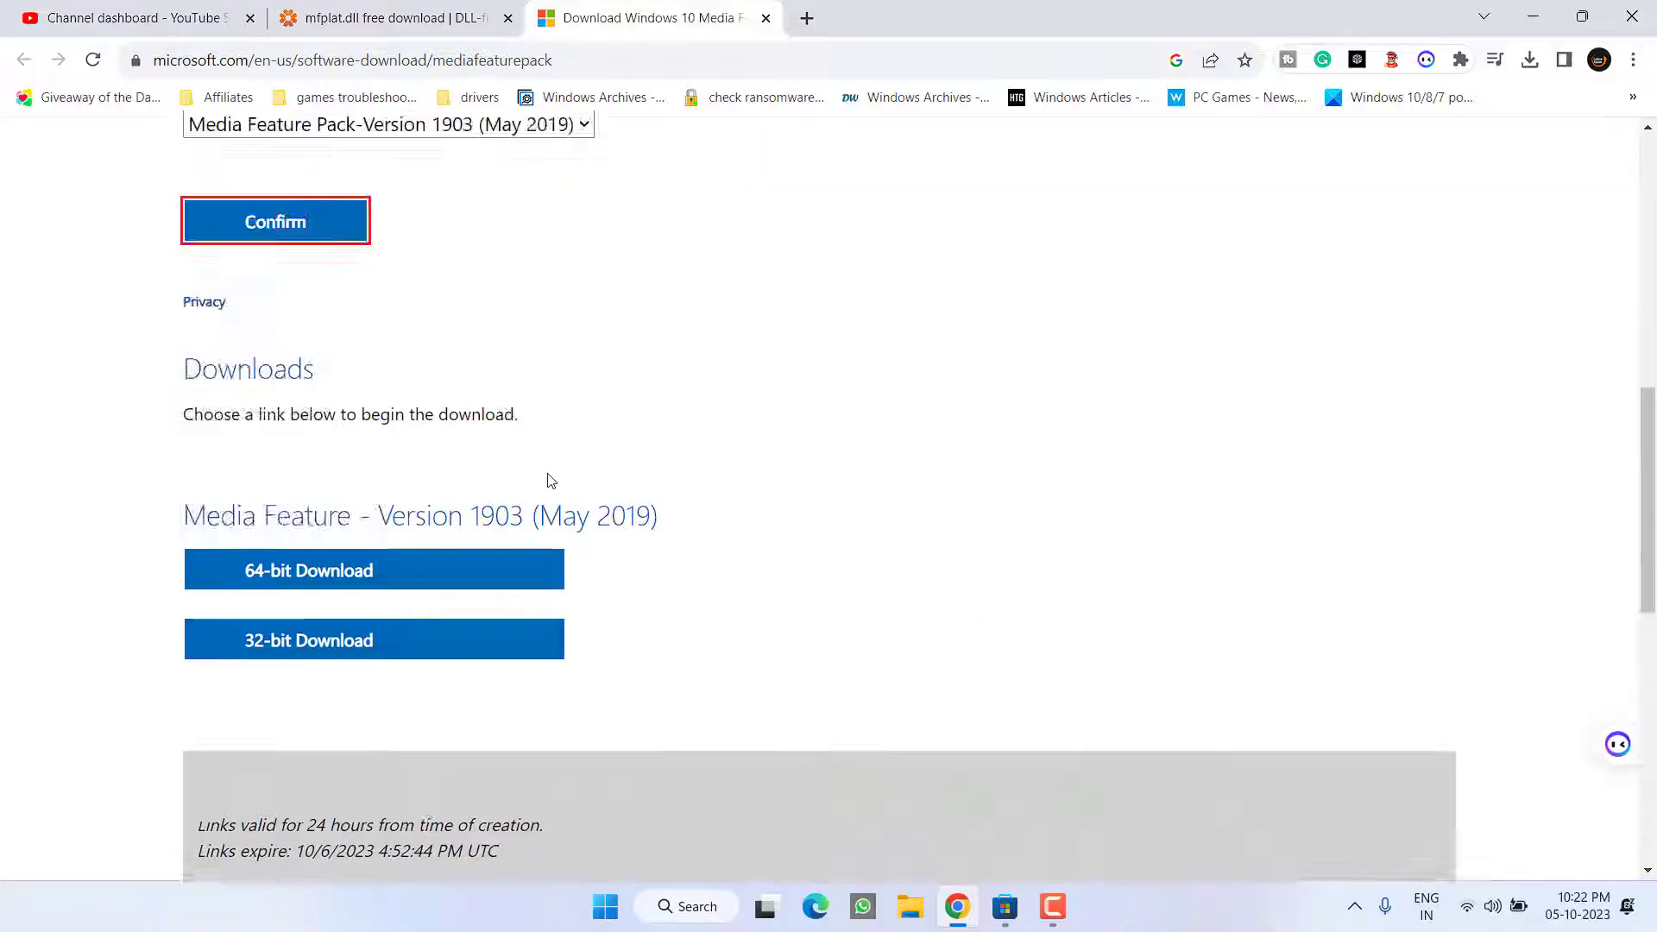
scroll(548, 479, down, 3)
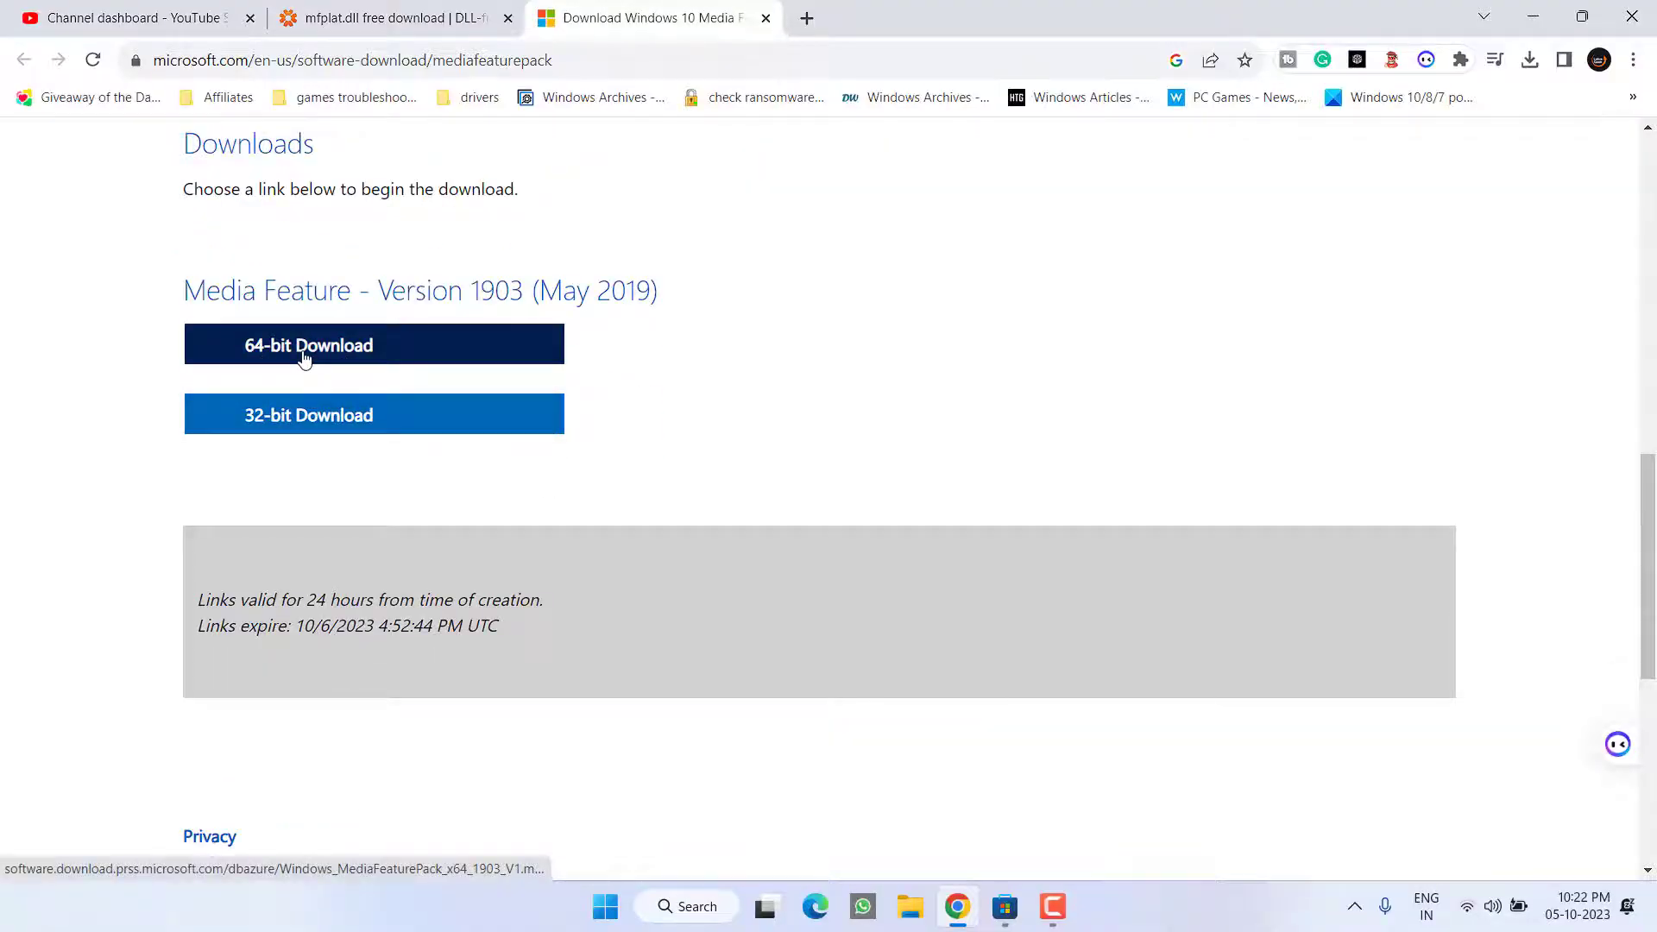
click(312, 359)
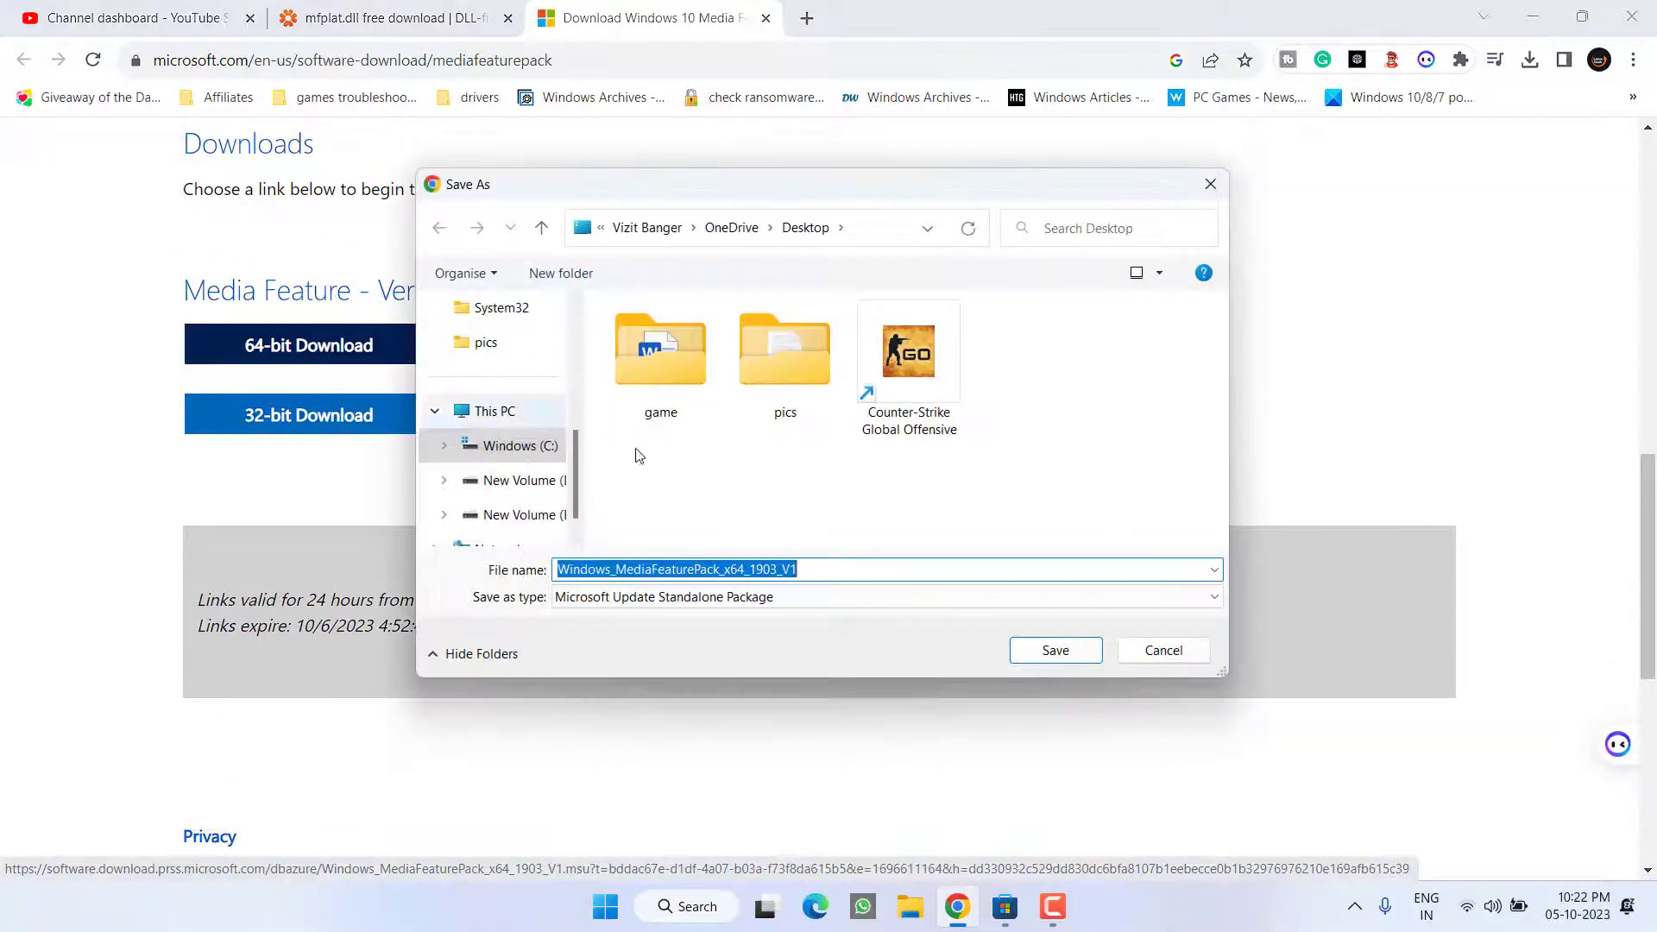
click(1053, 651)
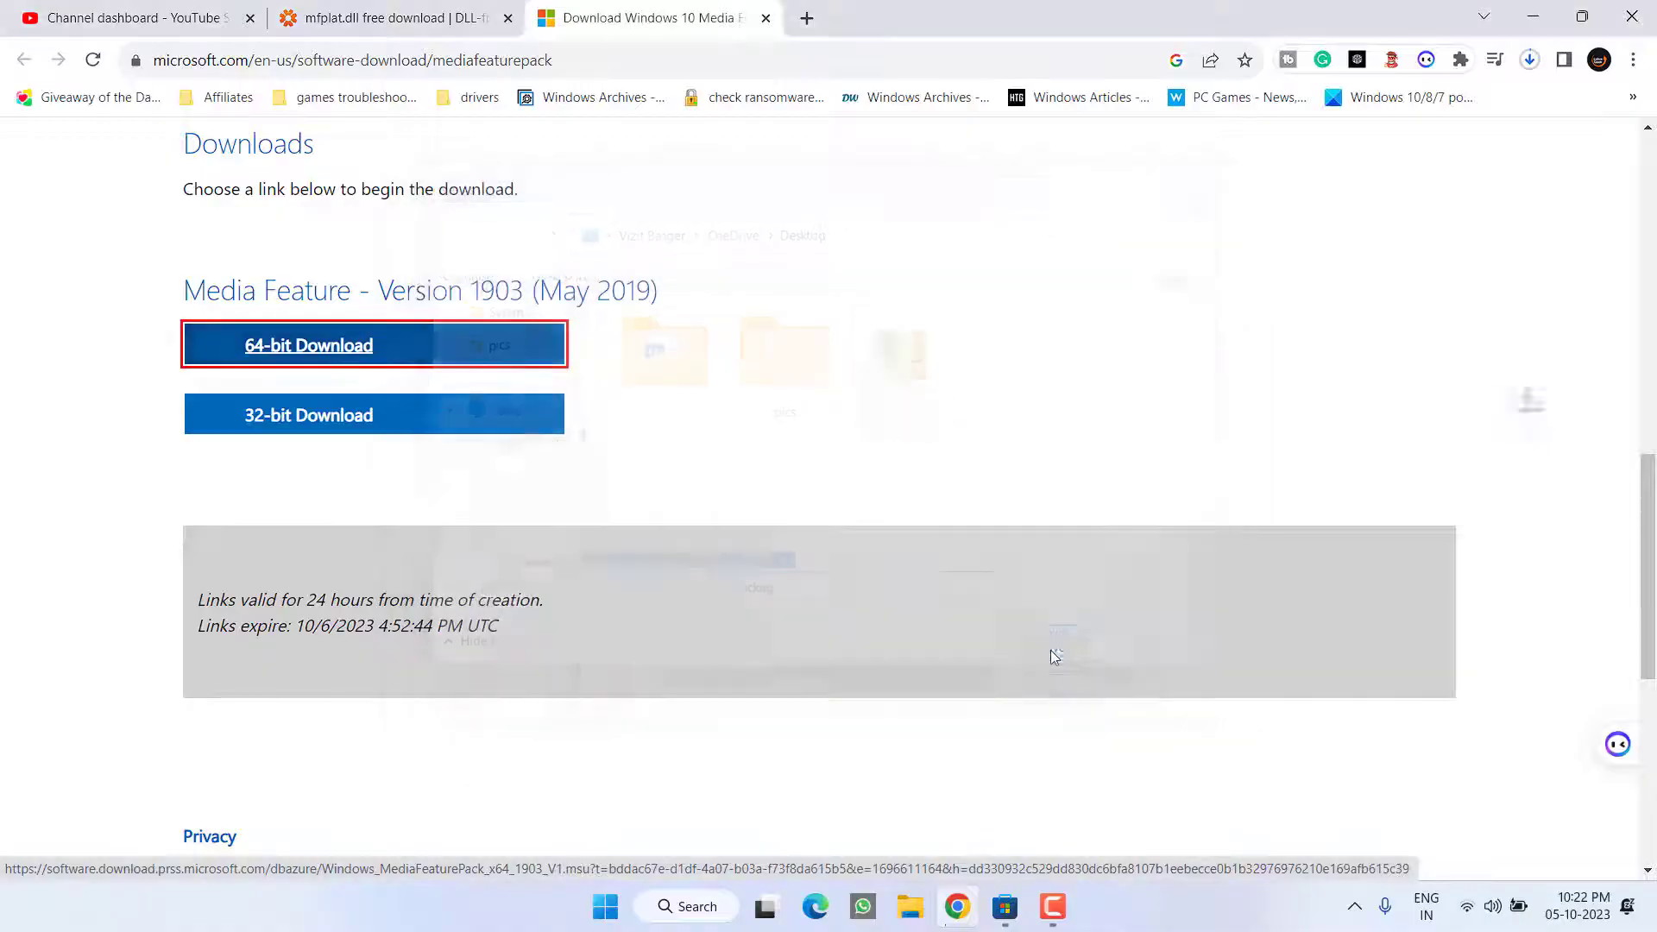
- Check the Media Feature Pack download progress in the downloads panel, then minimise Chrome
click(1528, 62)
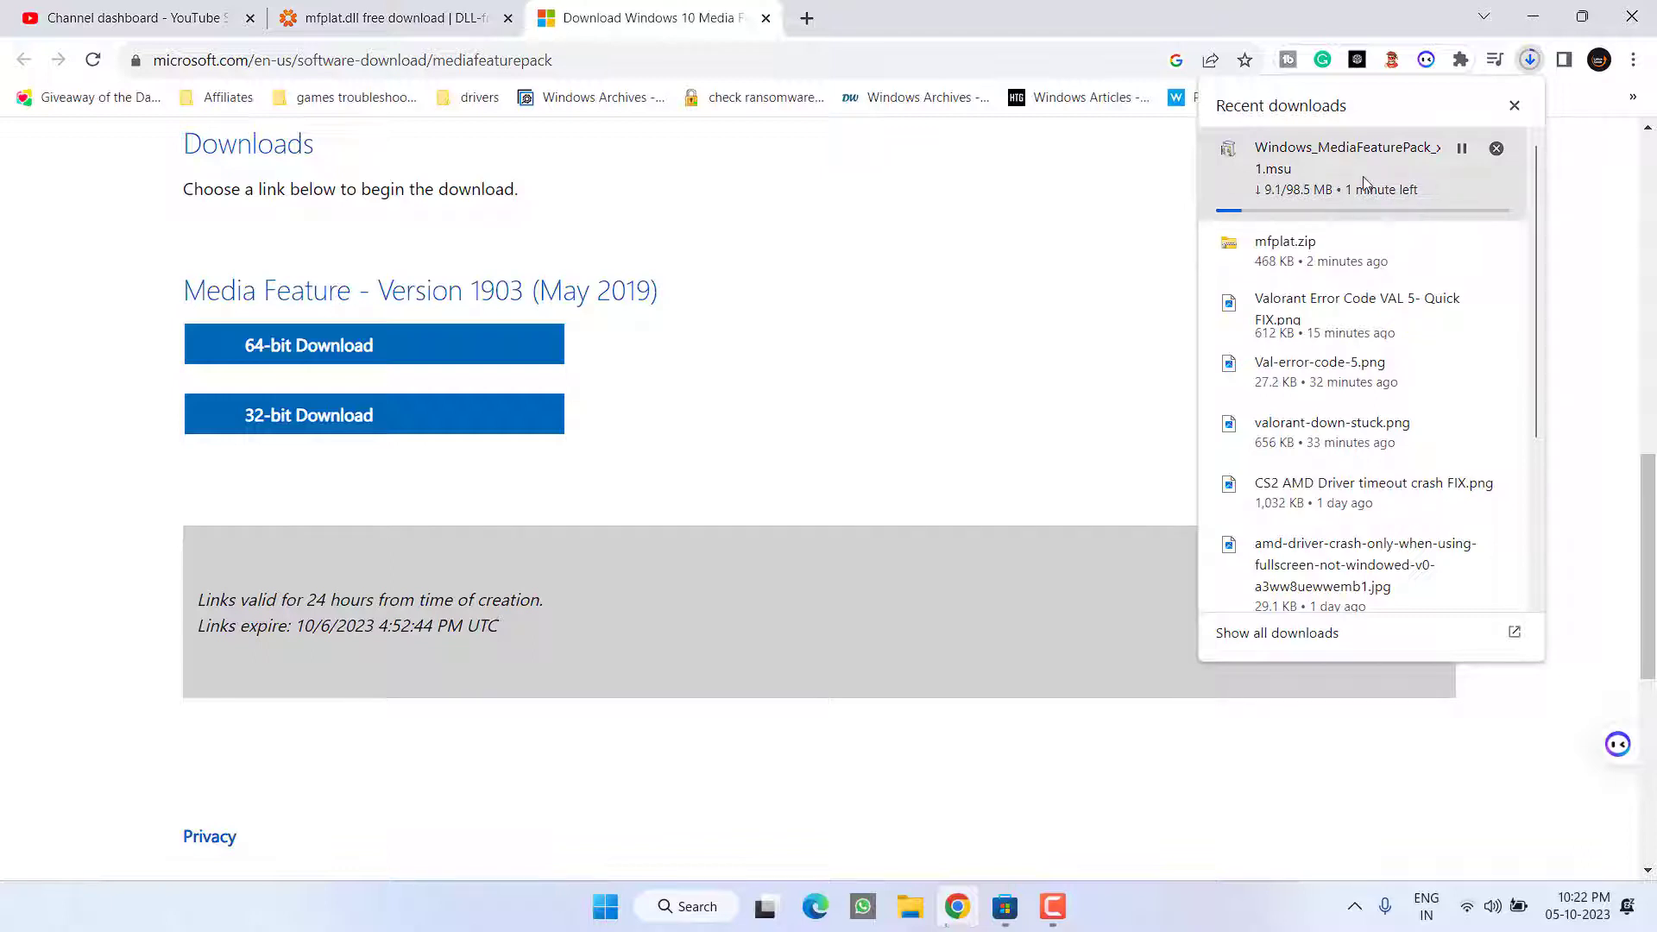
click(993, 300)
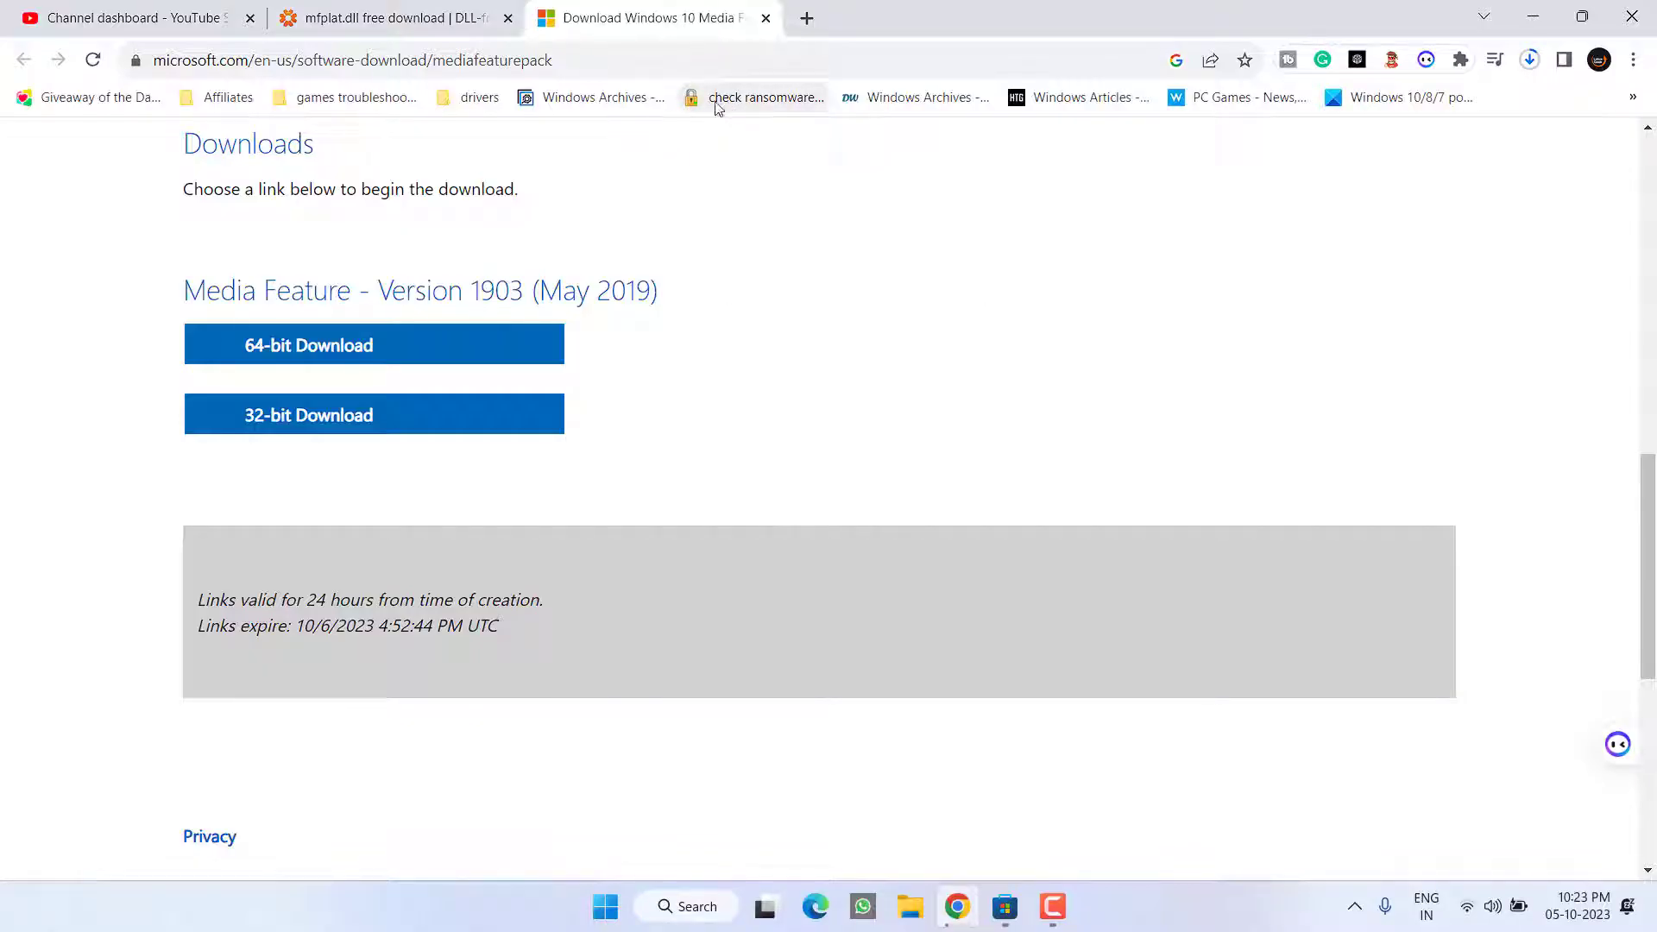
drag(183, 285, 736, 307)
click(695, 346)
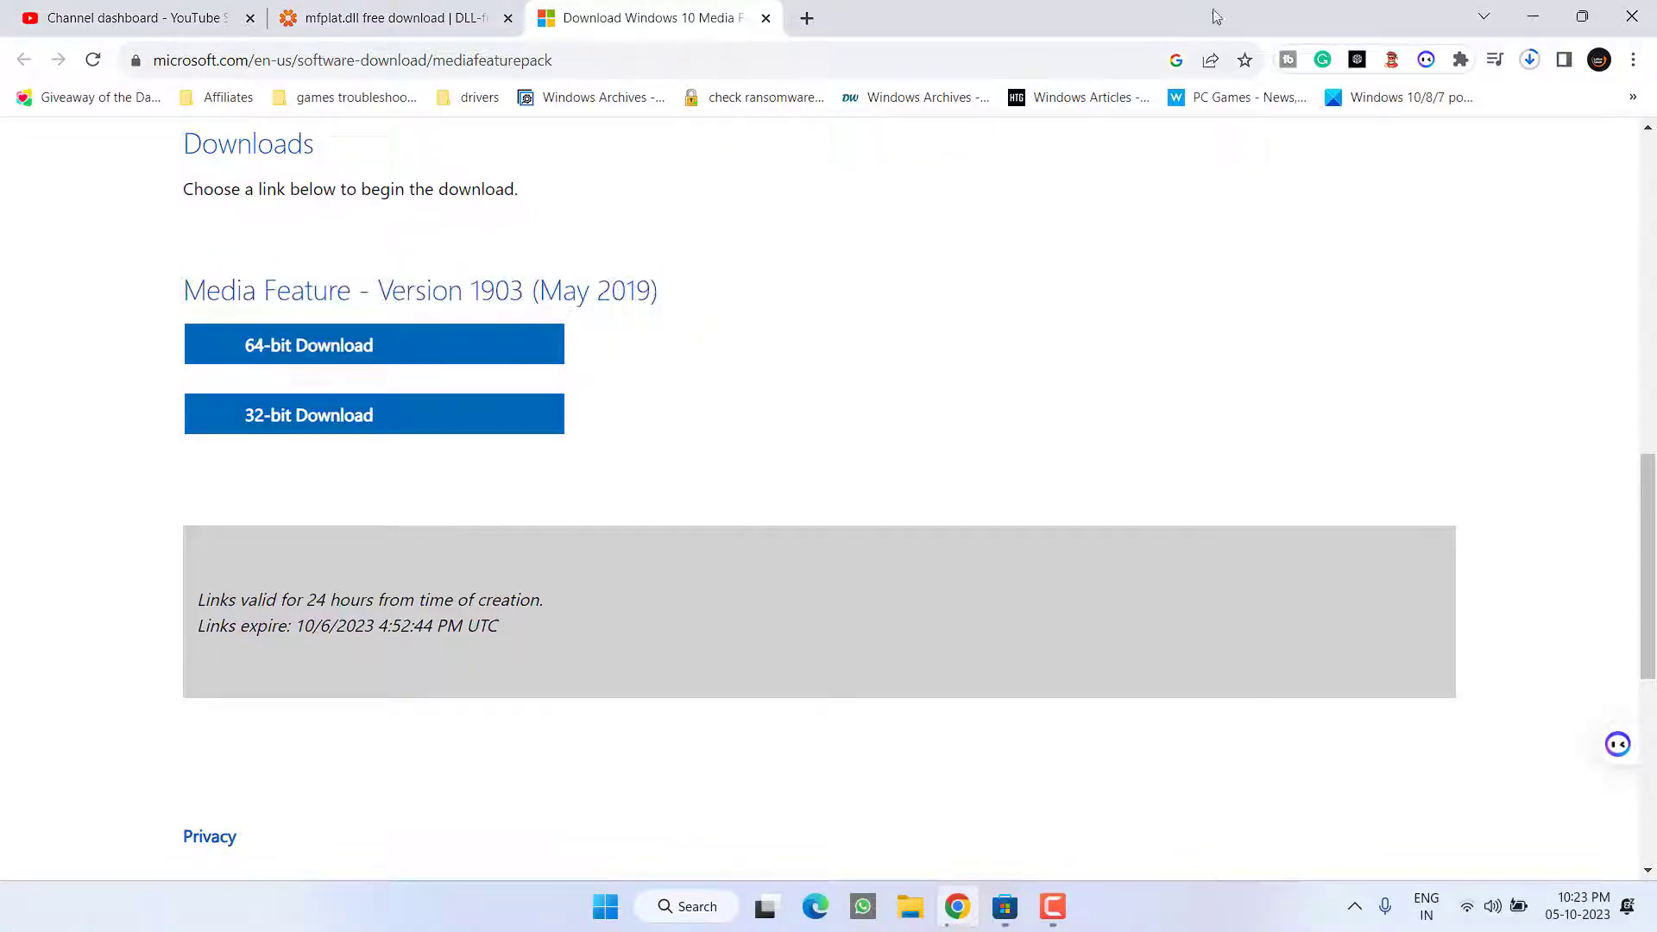
click(1533, 16)
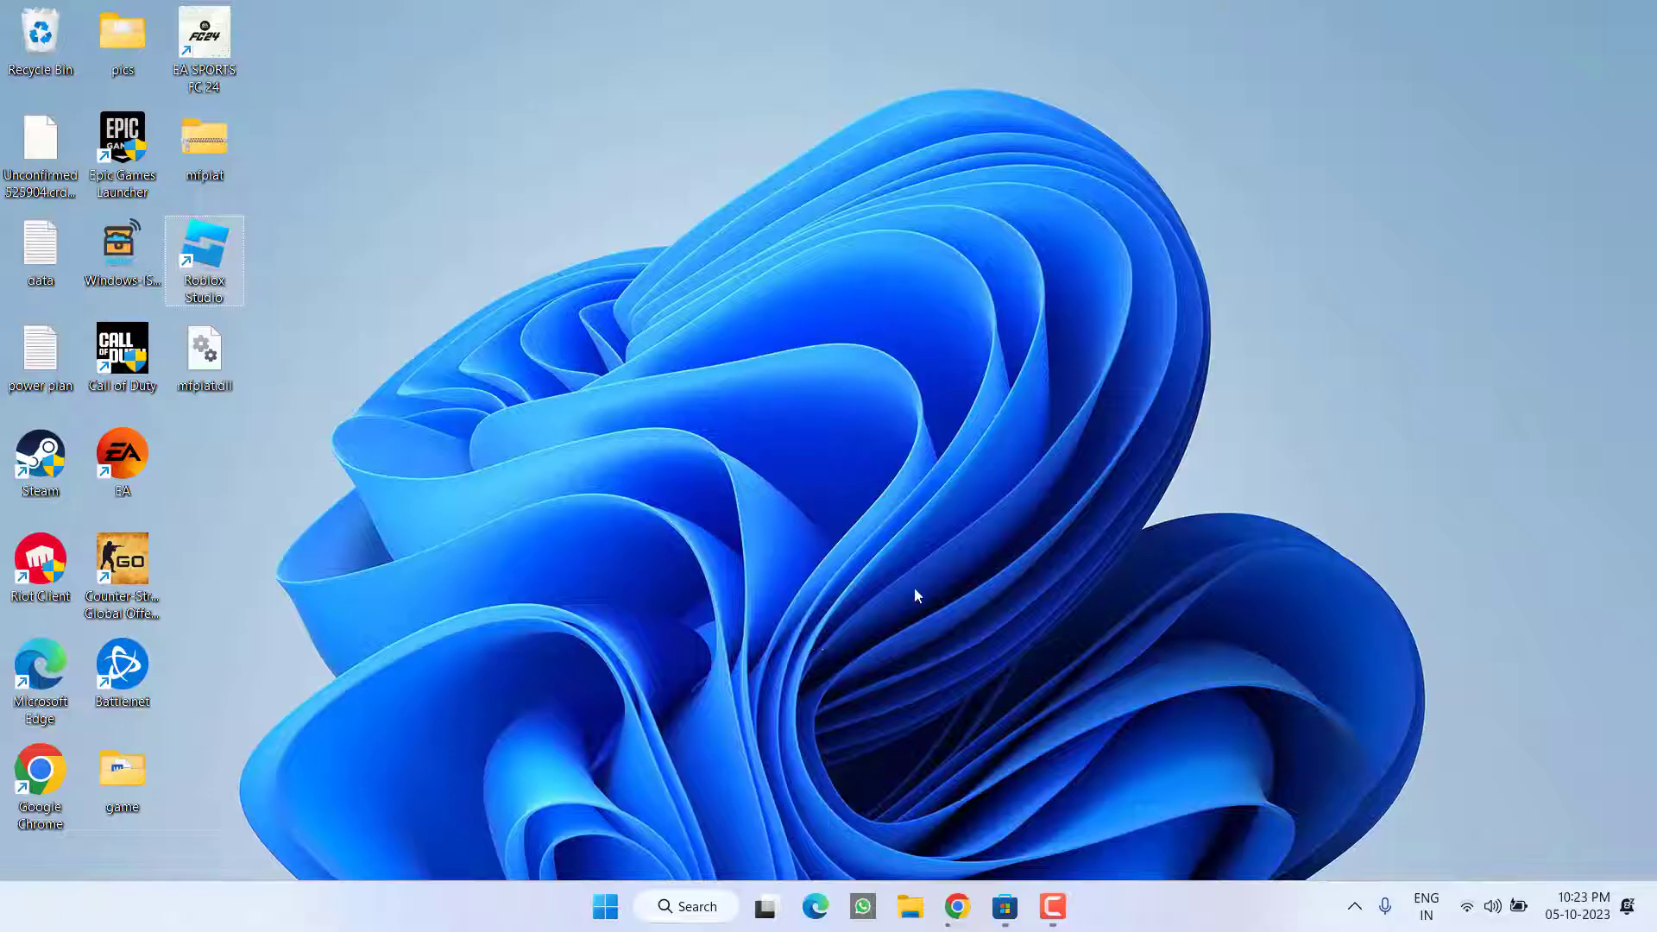
key(super+i)
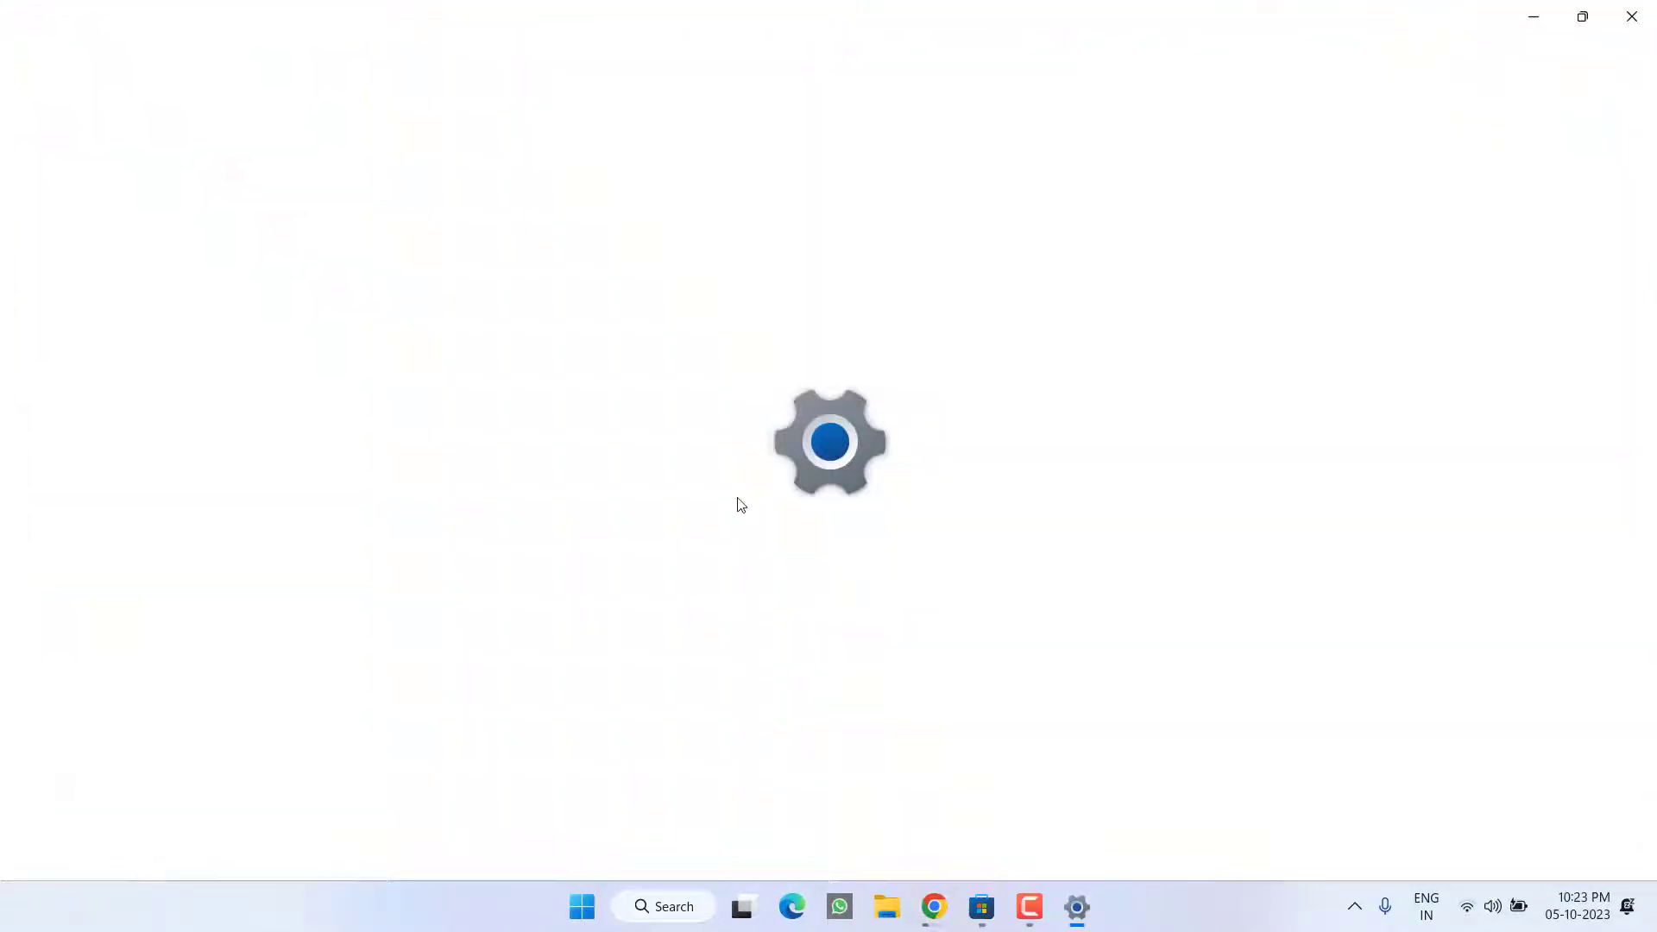
click(89, 409)
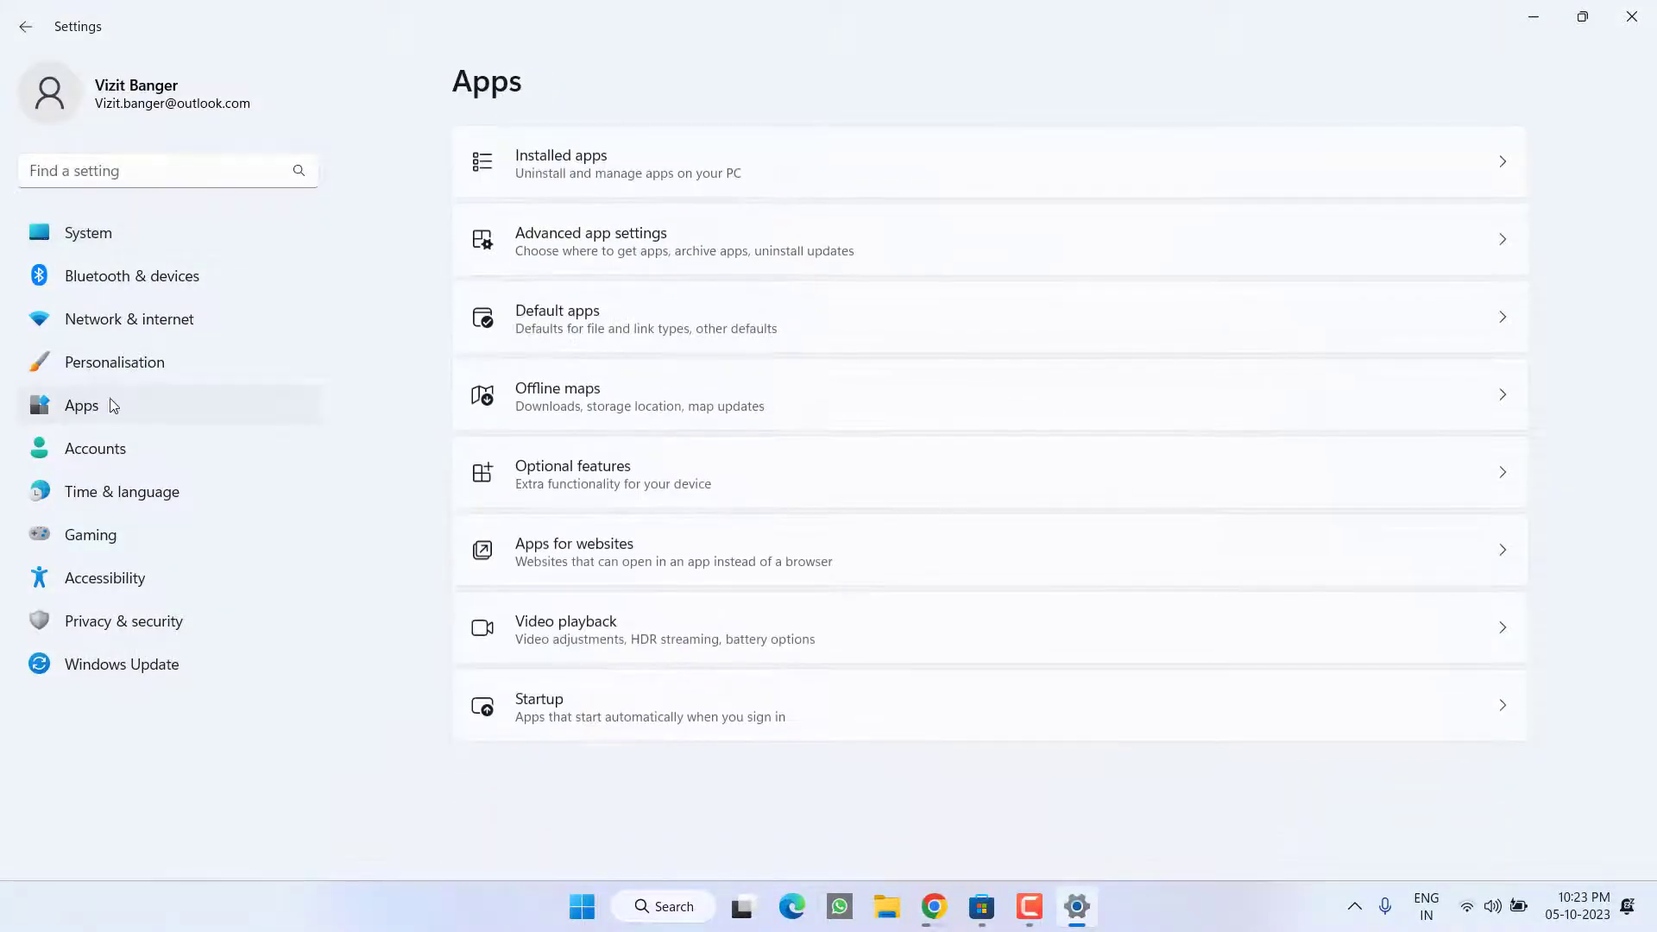
click(562, 165)
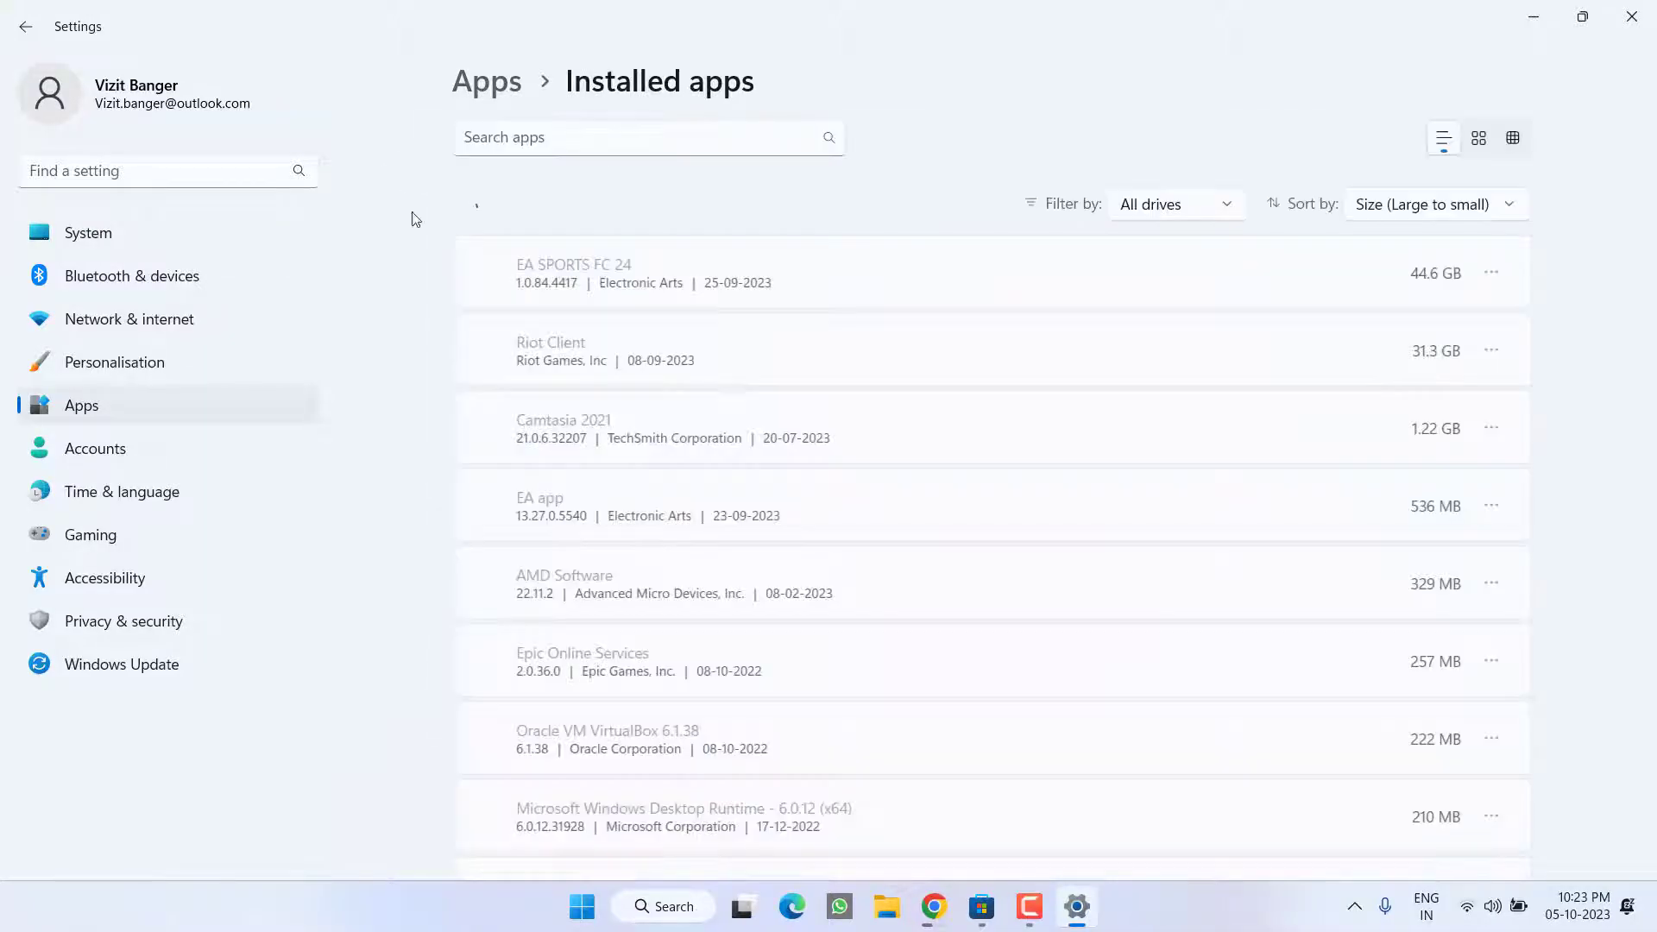
click(522, 146)
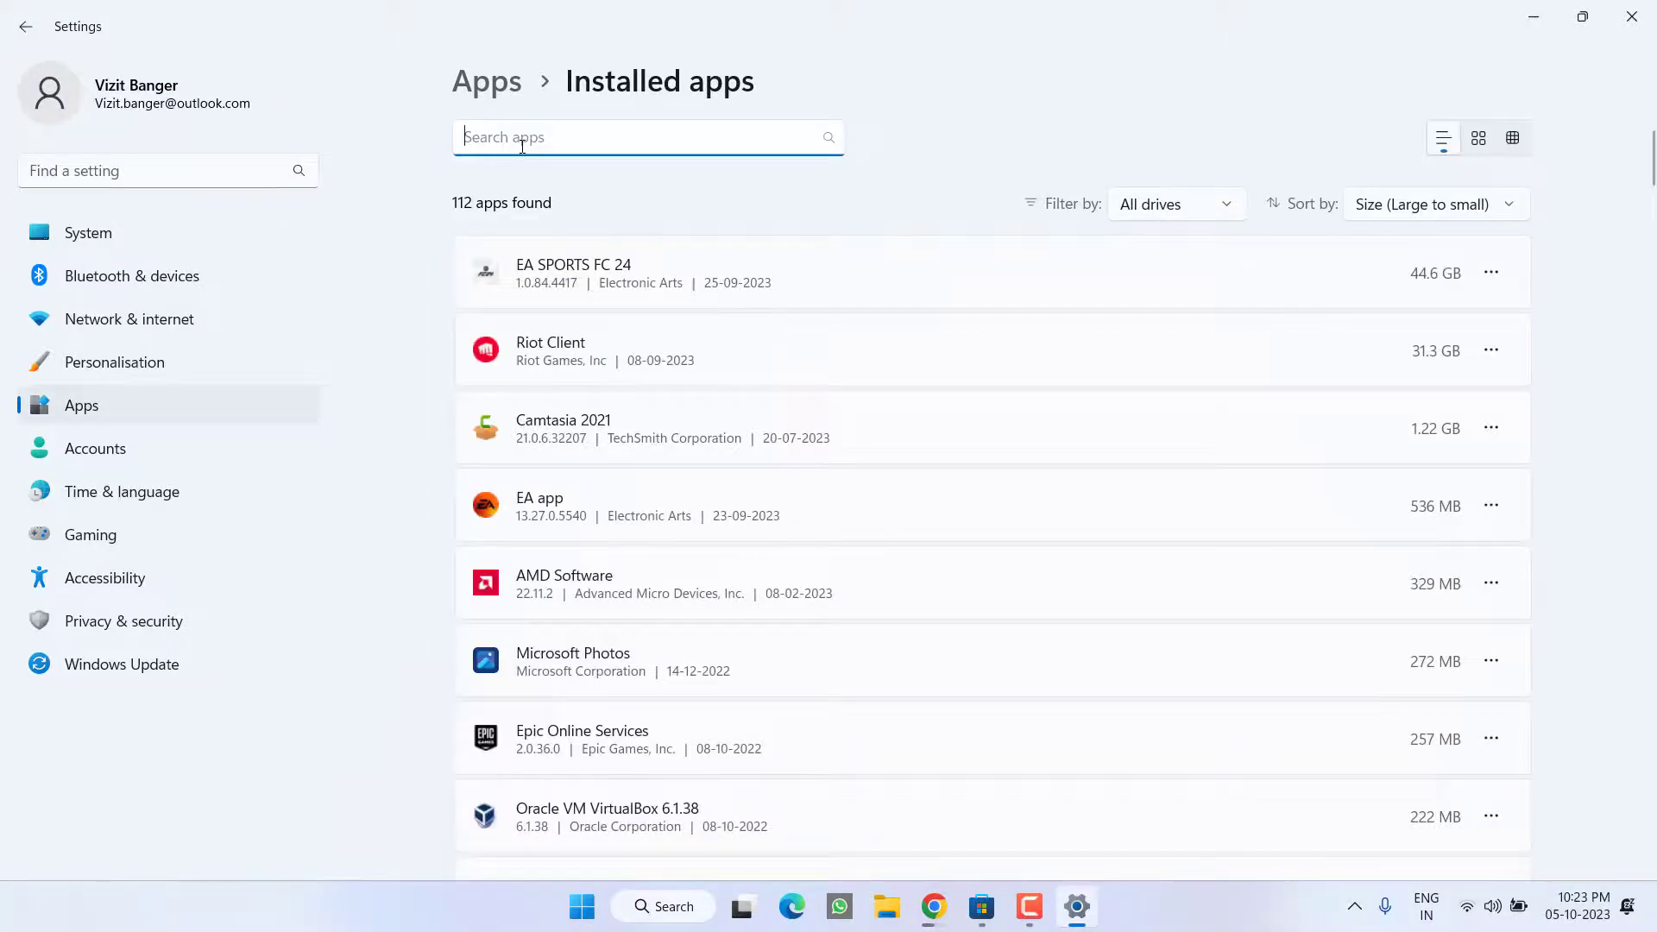
text(roblox)
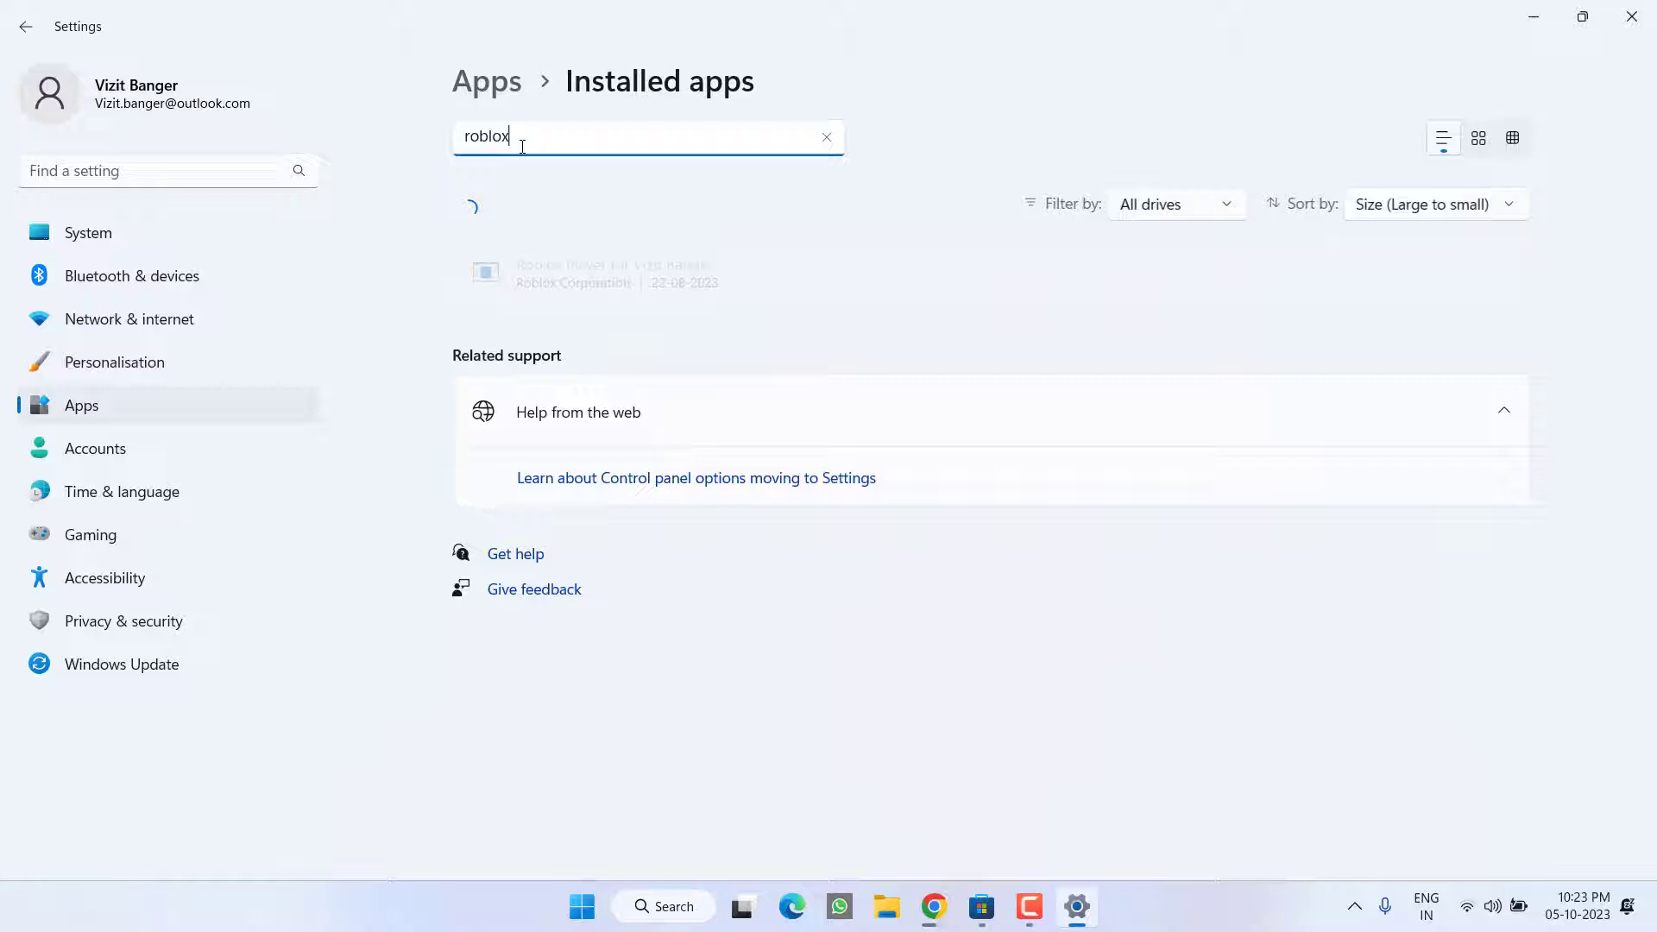
click(1490, 273)
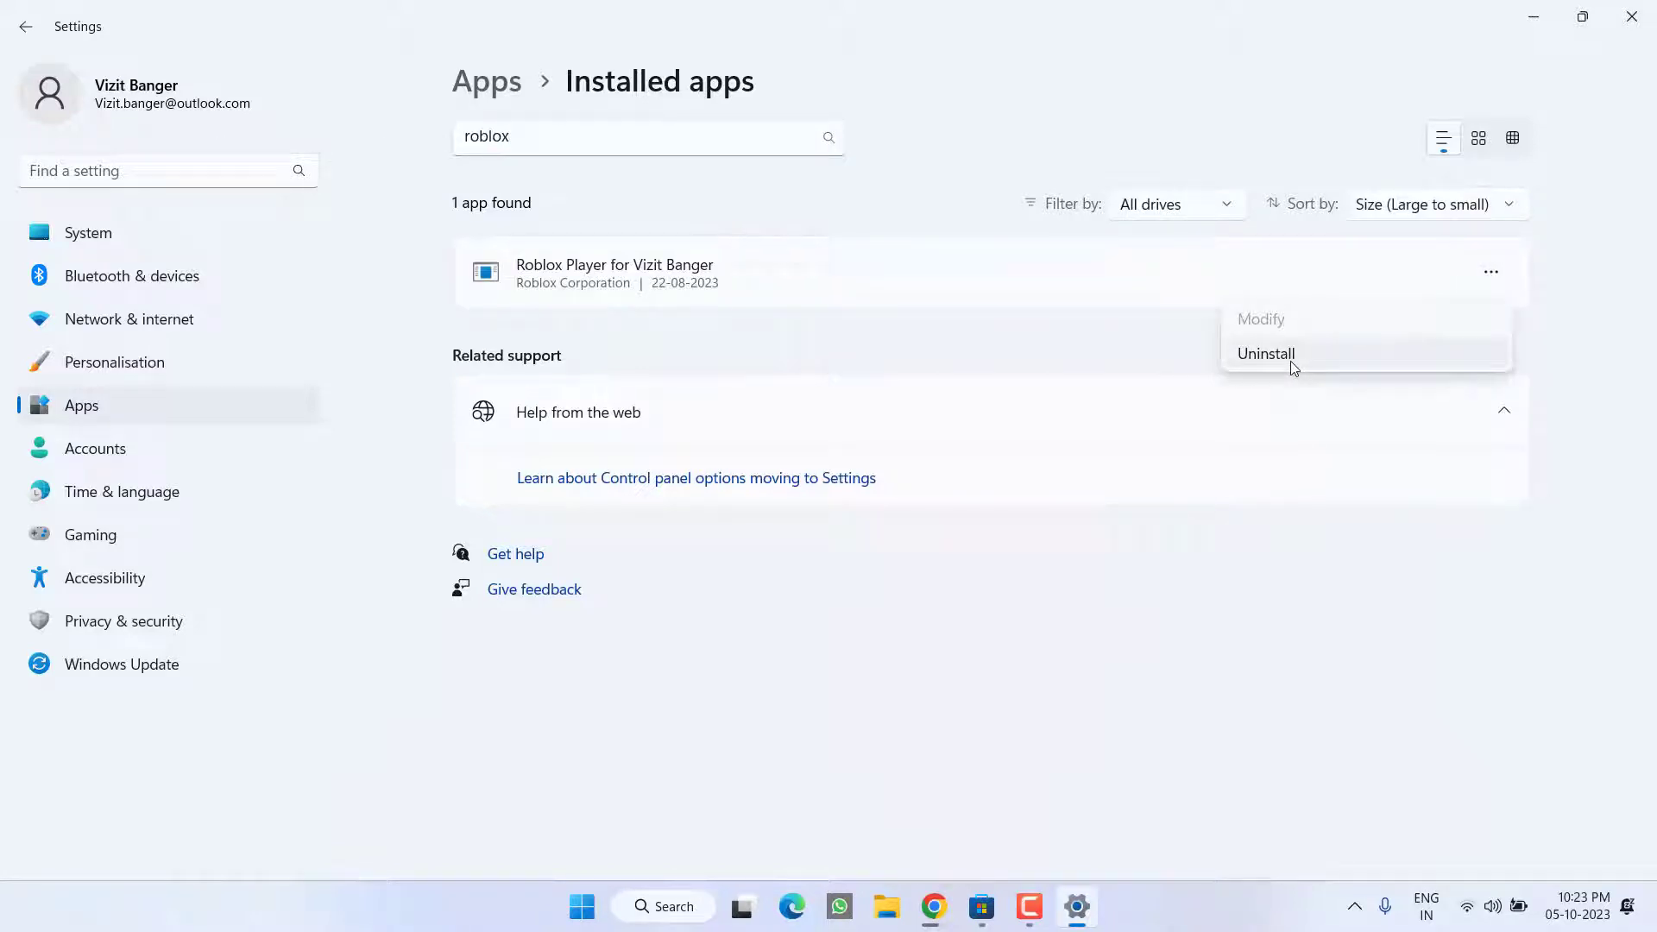
click(997, 344)
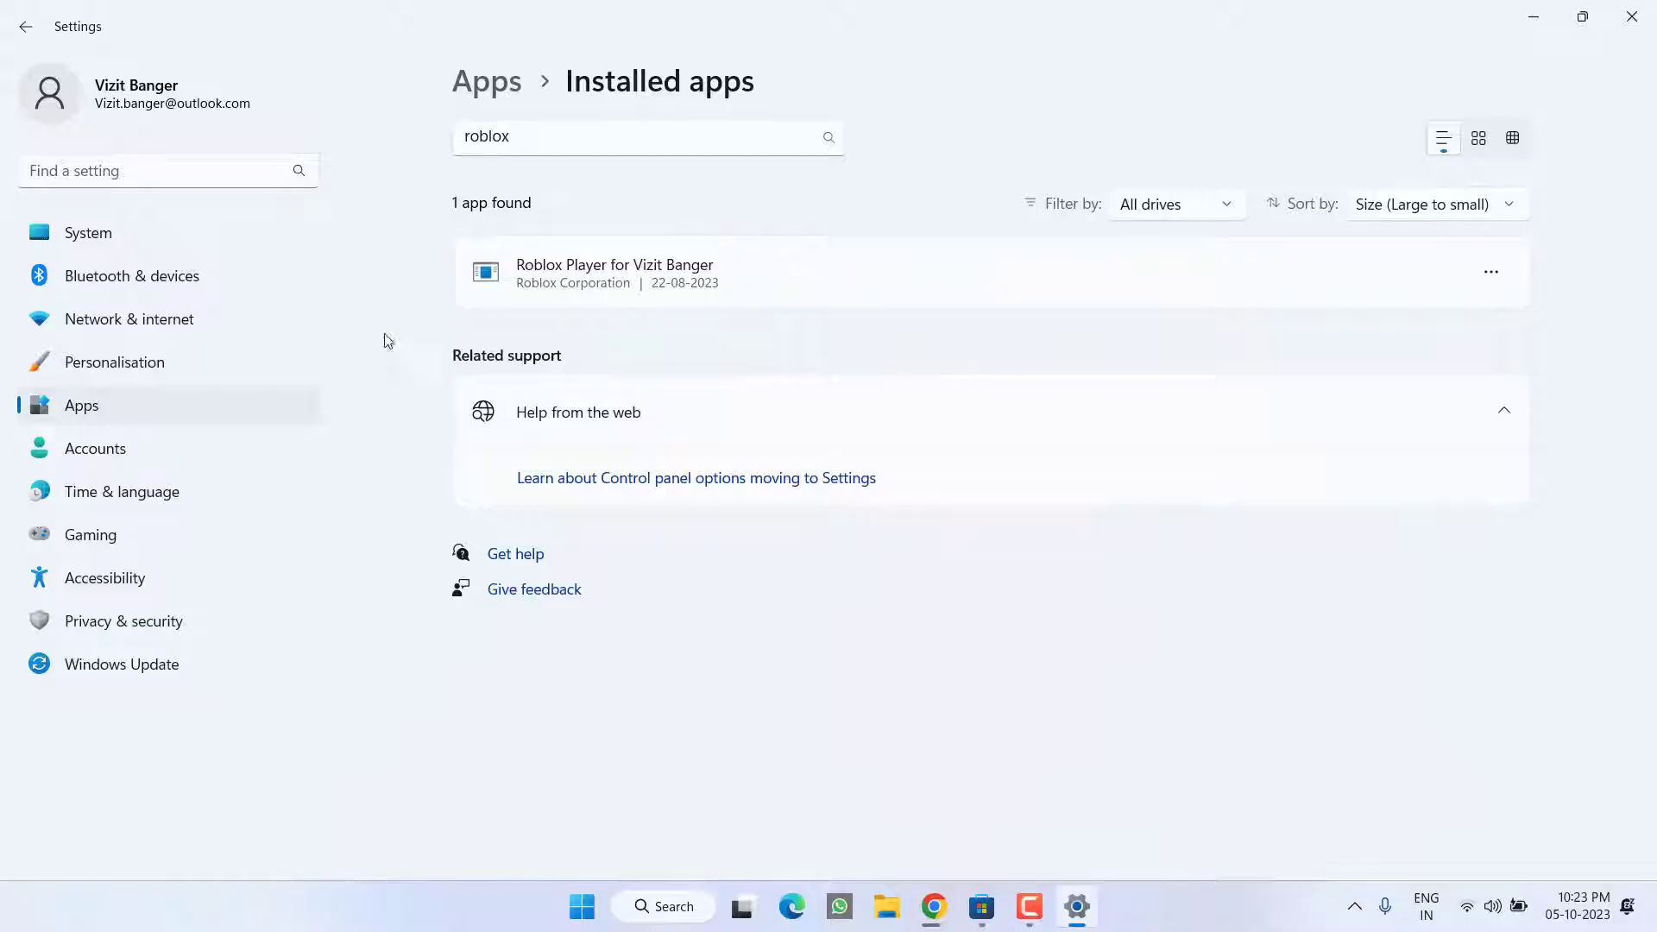
click(1634, 14)
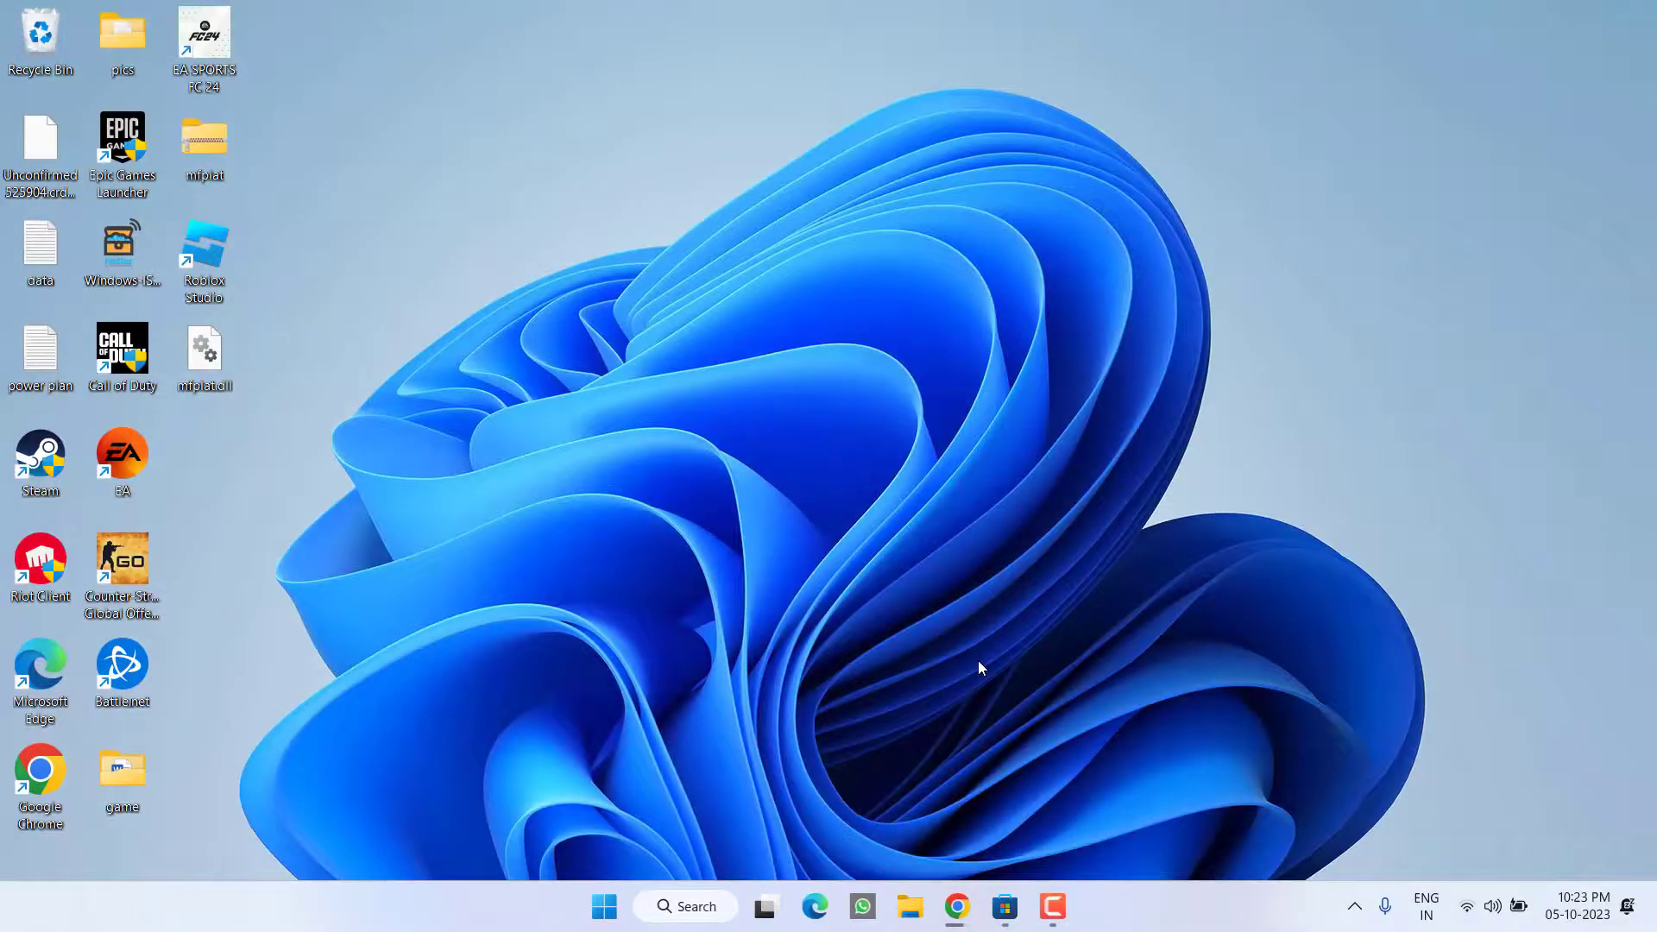
click(1010, 906)
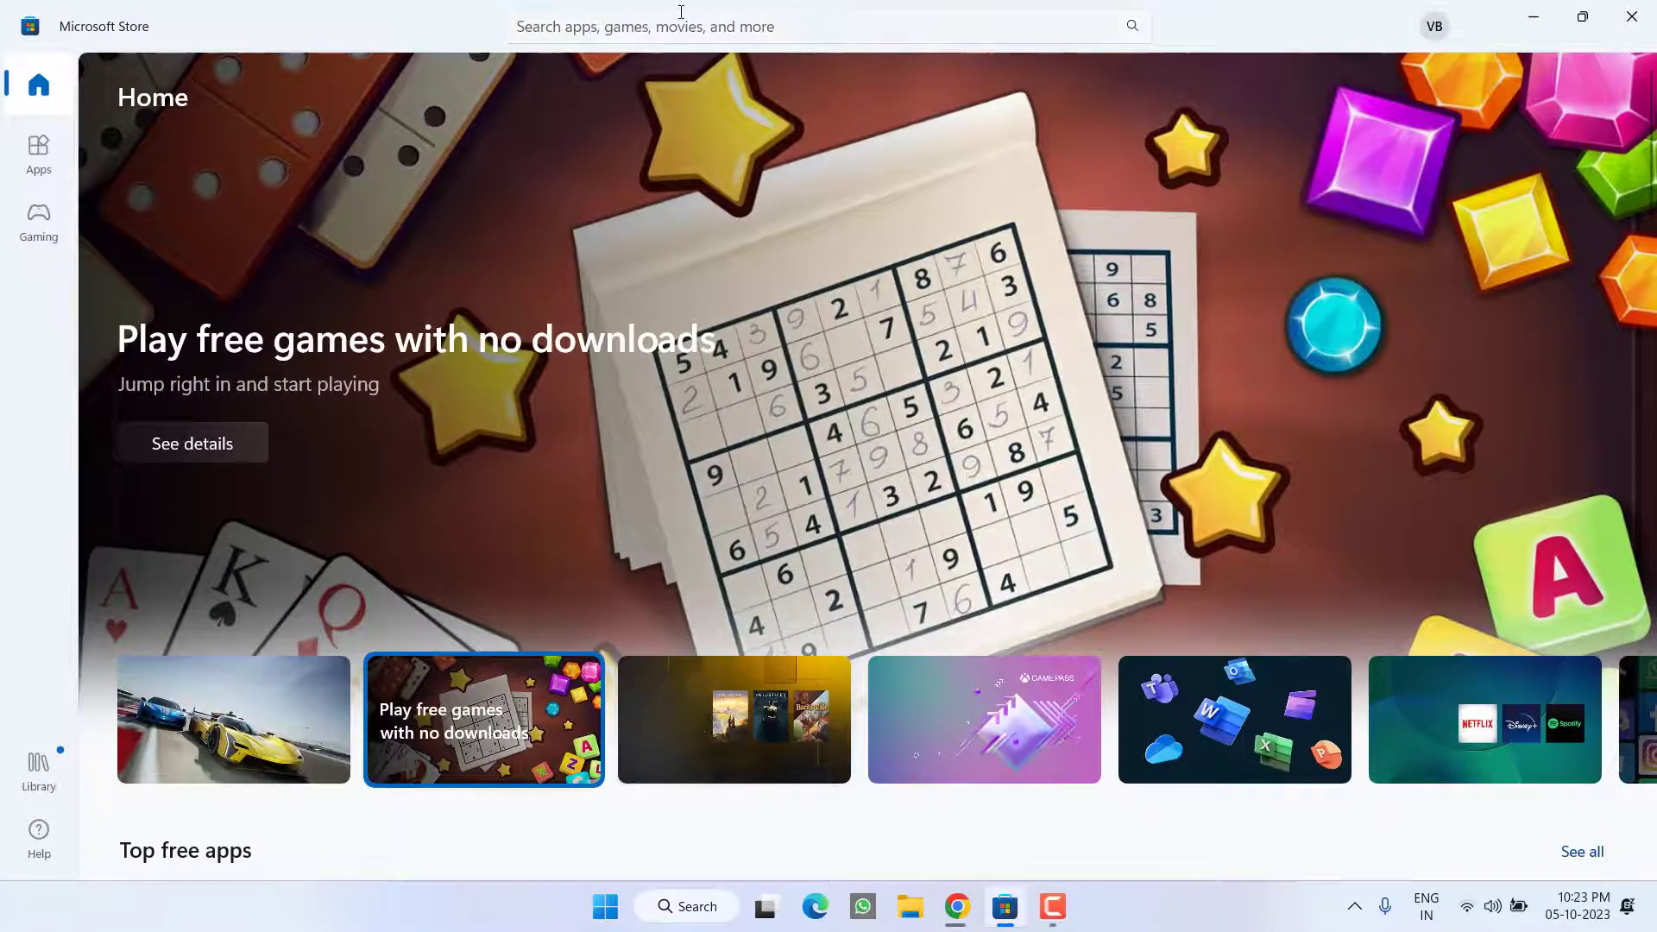
click(683, 26)
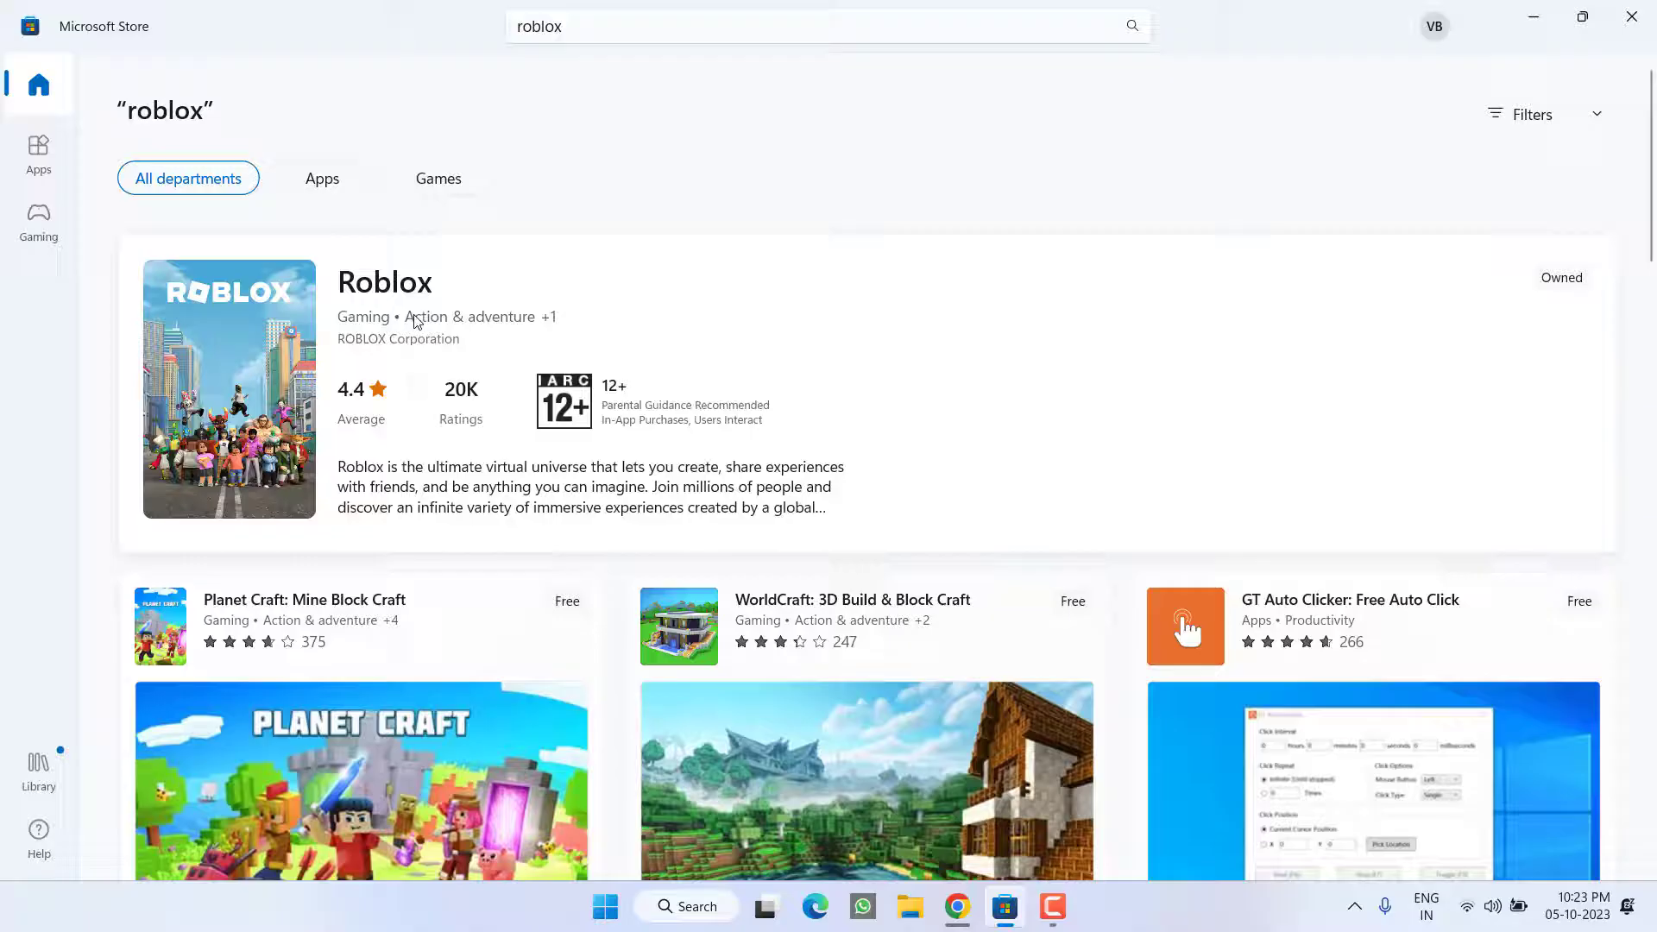
click(821, 262)
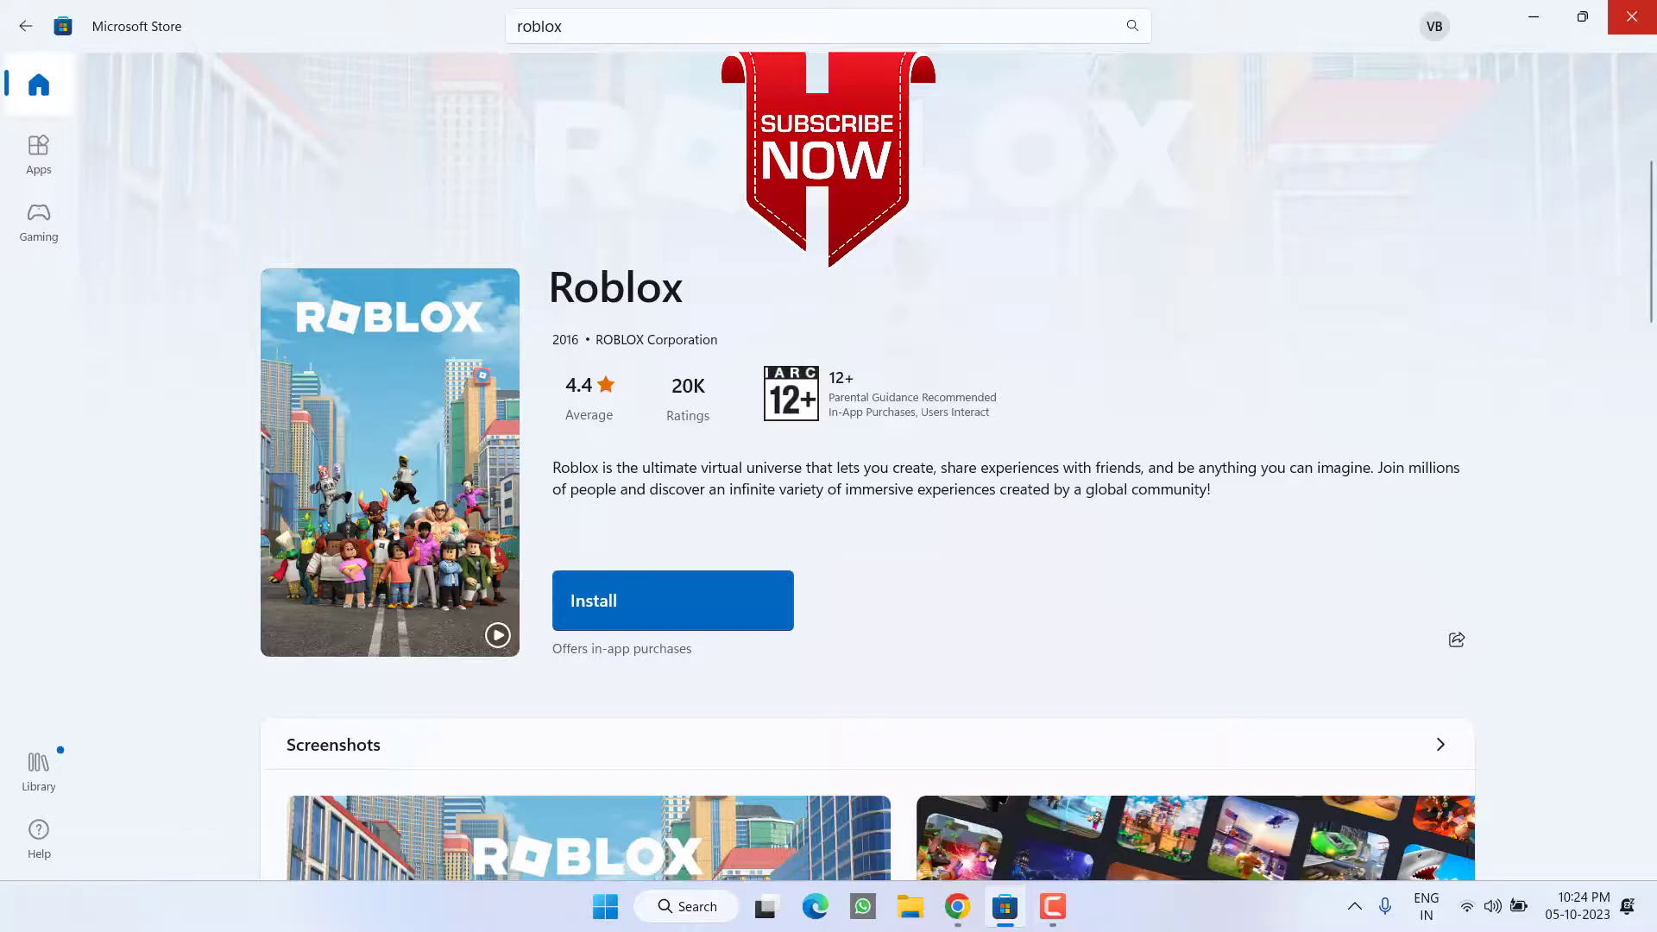
click(1631, 16)
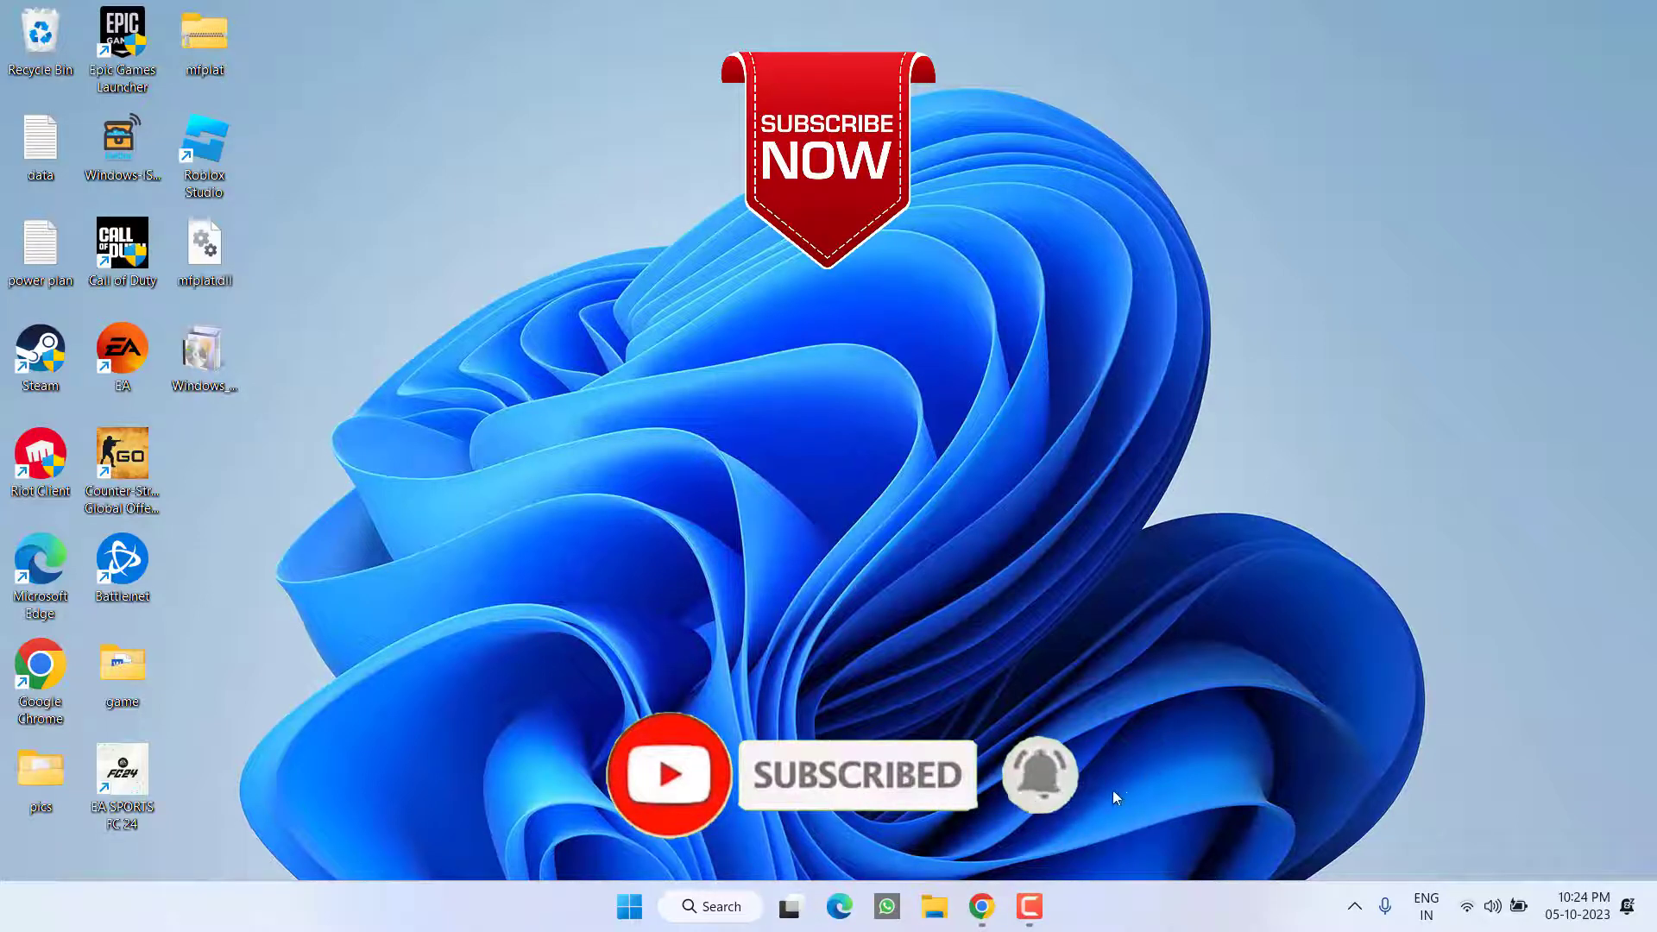
click(1030, 907)
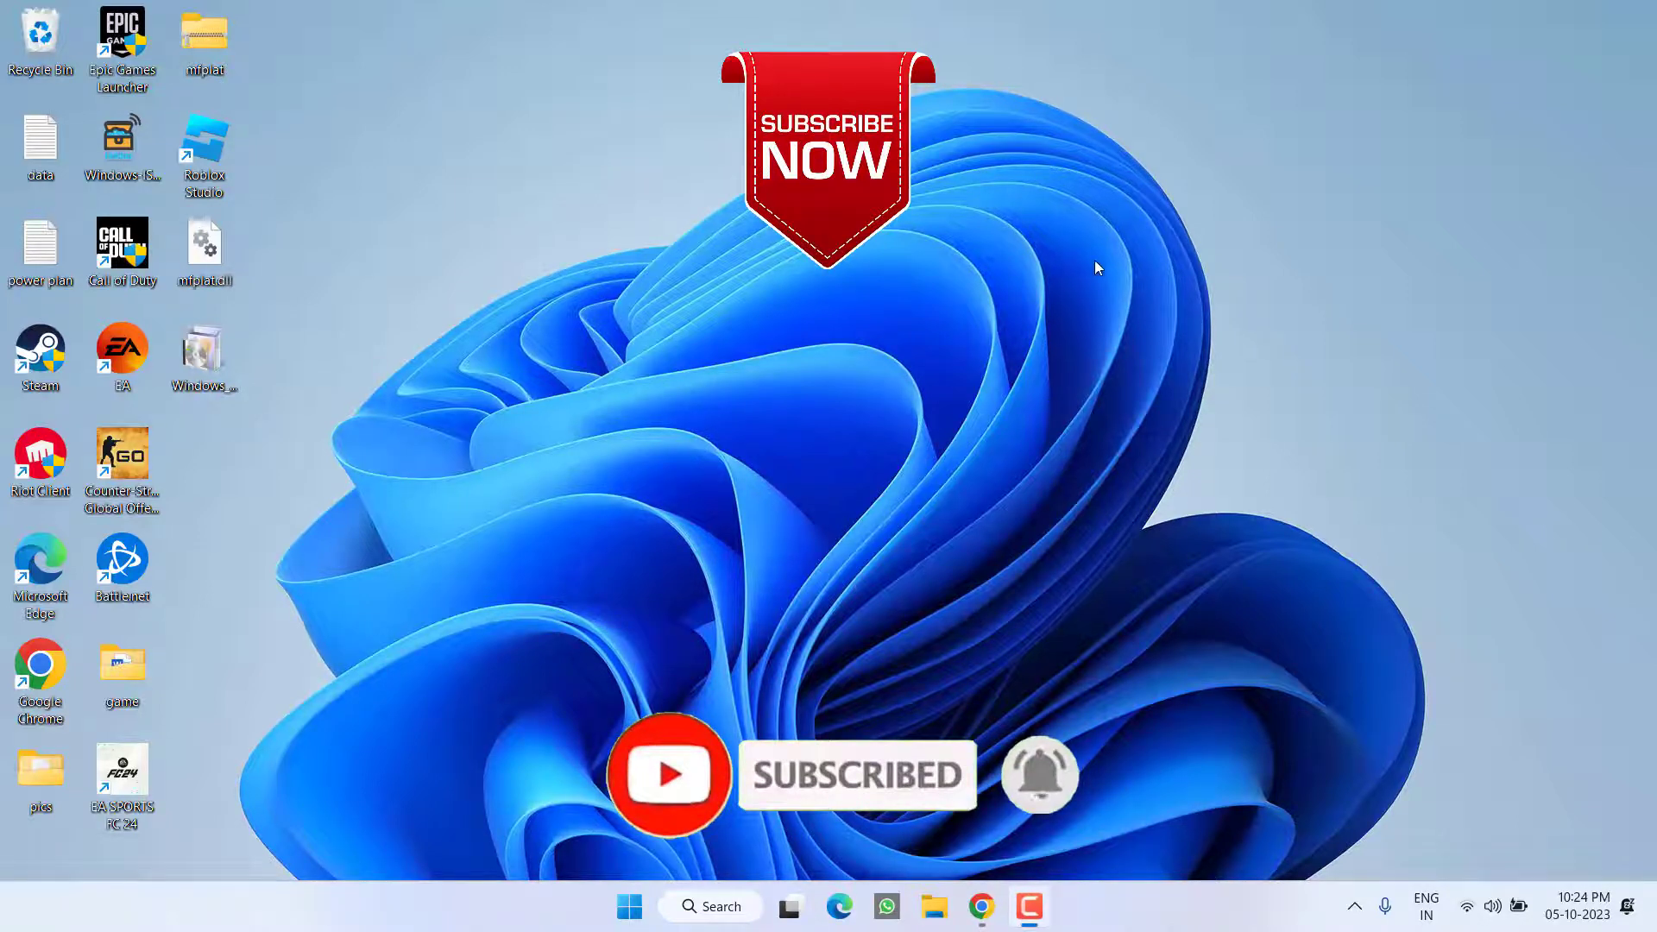